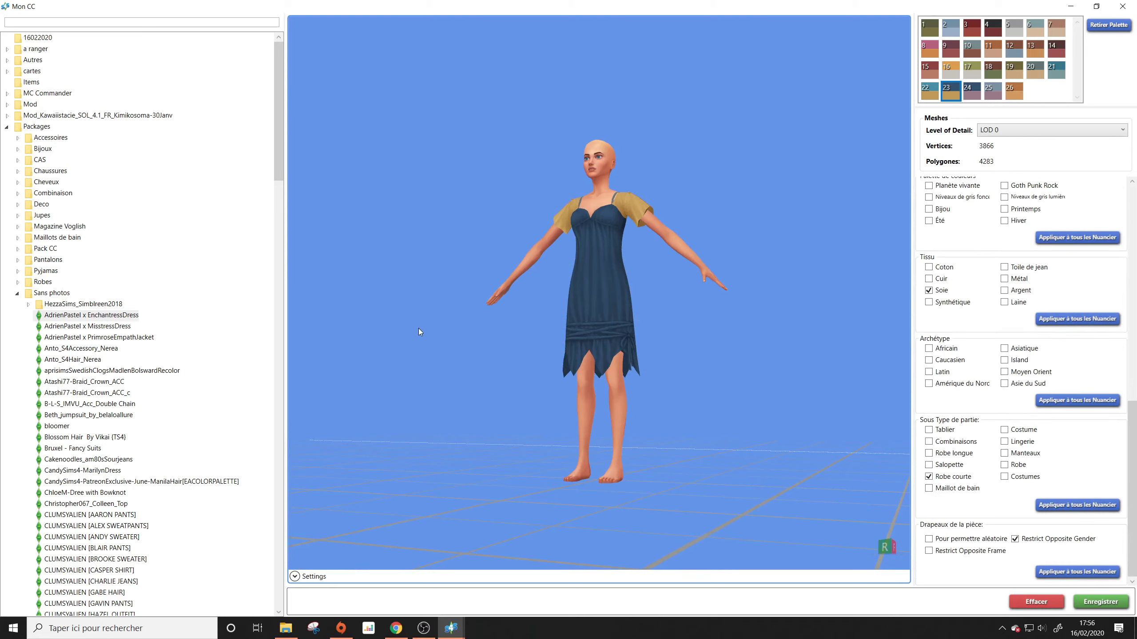
Step: Inspect the EnchantressDress package and preview the PrimroseEmpathJacket, MisstressDress, Anto_S4Accessory_Nerea and Anto_S4Hair_Nerea packages in the Sans photos folder
right_click_drag(698, 332, 740, 357)
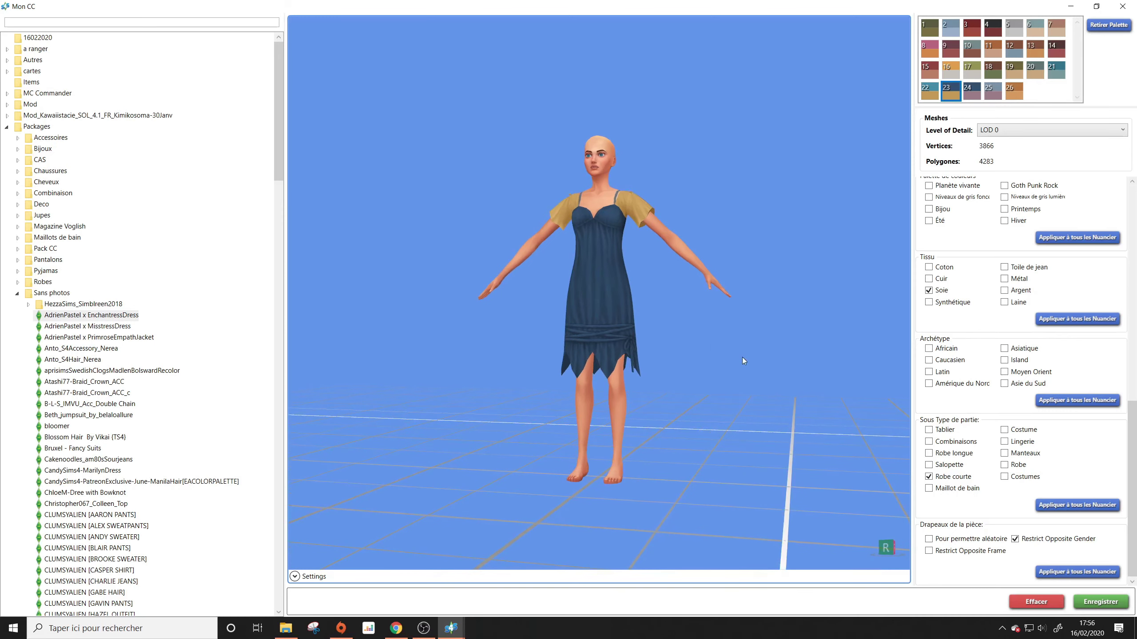
scroll(968, 309, "up", 8)
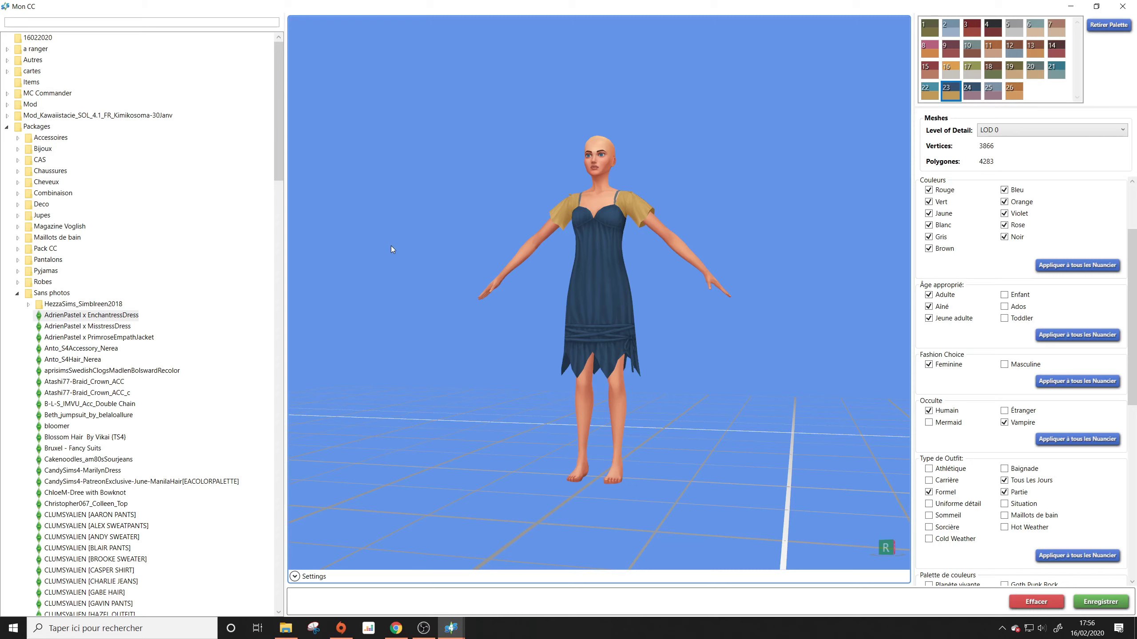
left_click(133, 340)
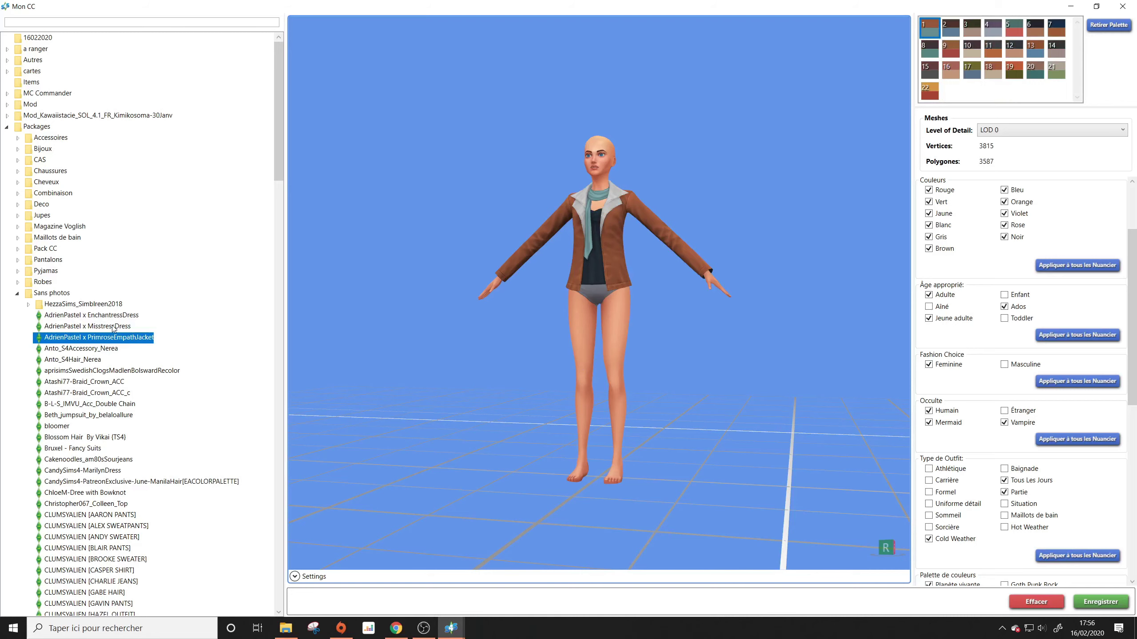
left_click(112, 327)
left_click(107, 349)
left_click(92, 361)
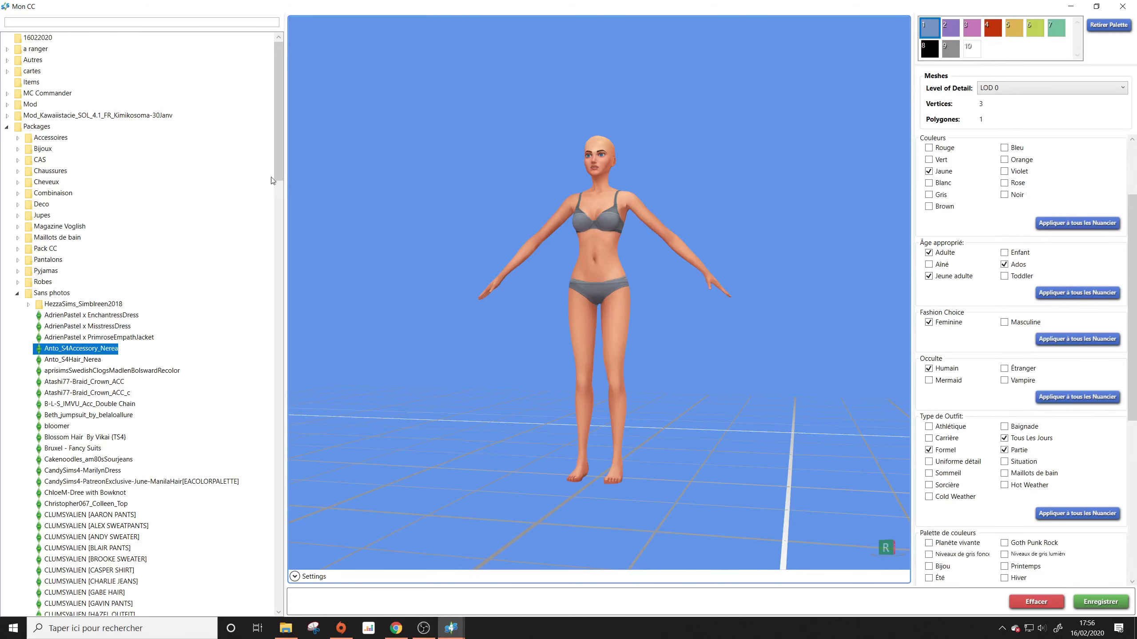
Step: Reopen the Anto_S4Accessory_Nerea package and examine the model from several angles
left_click_drag(278, 160, 278, 196)
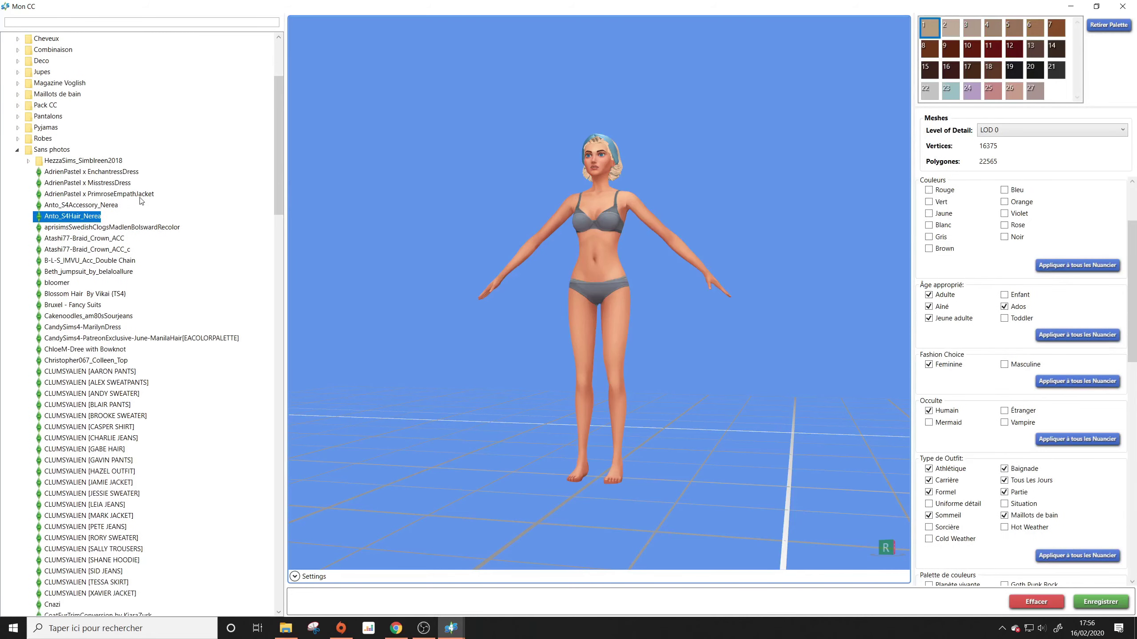
left_click(107, 205)
left_click_drag(446, 207, 516, 343)
right_click_drag(516, 343, 584, 371)
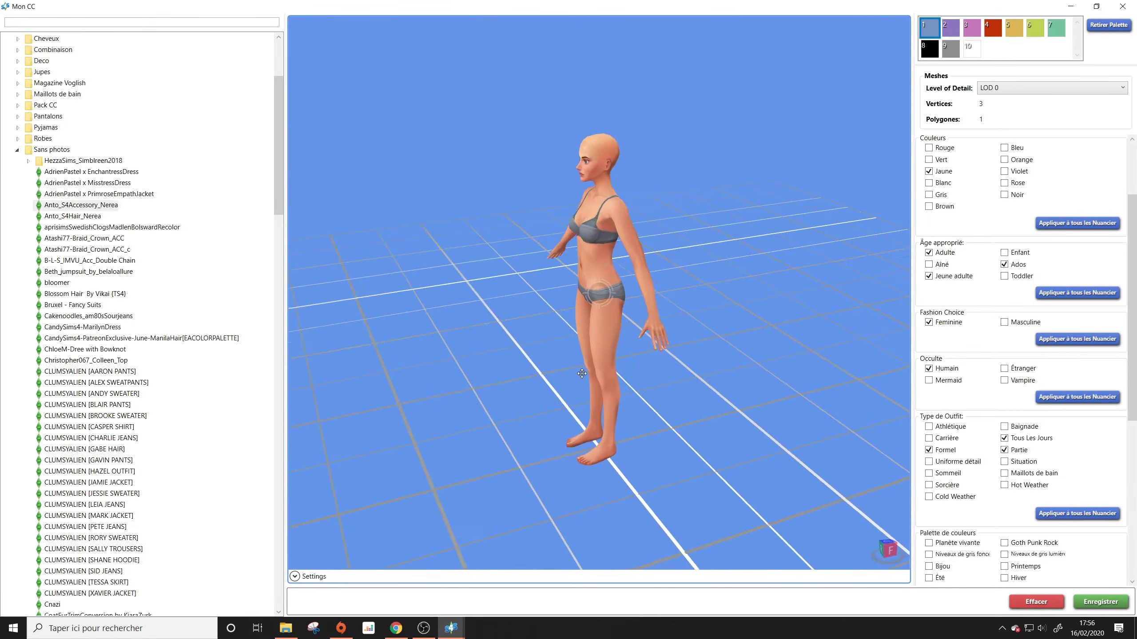
right_click_drag(572, 331, 703, 339)
left_click_drag(702, 340, 859, 324)
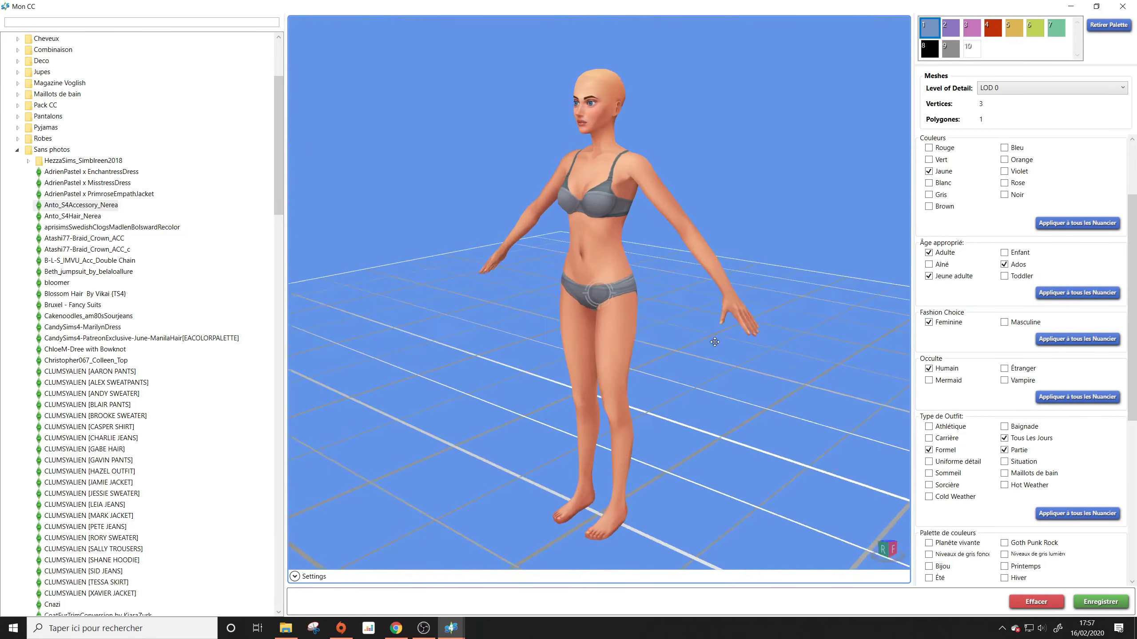
Step: Preview the Swedish clogs recolor, Atashi77-Braid_Crown_ACC and B-L-S_IMVU_Acc_Double Chain packages on the model
scroll(236, 261, "down", 1)
left_click_drag(279, 194, 284, 221)
left_click(64, 83)
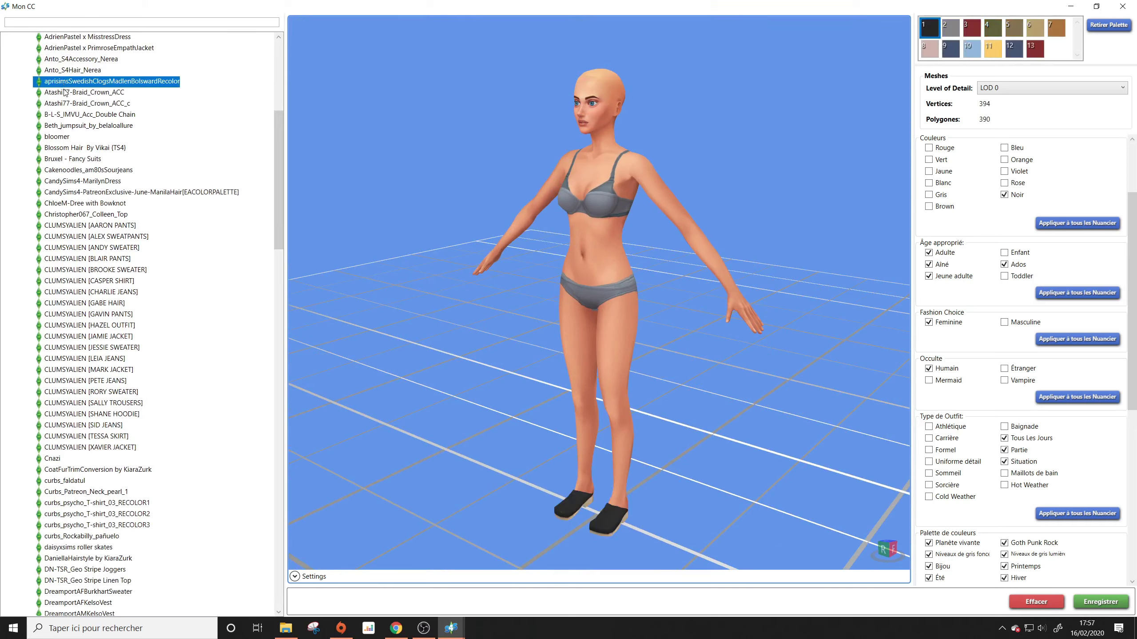
left_click(64, 92)
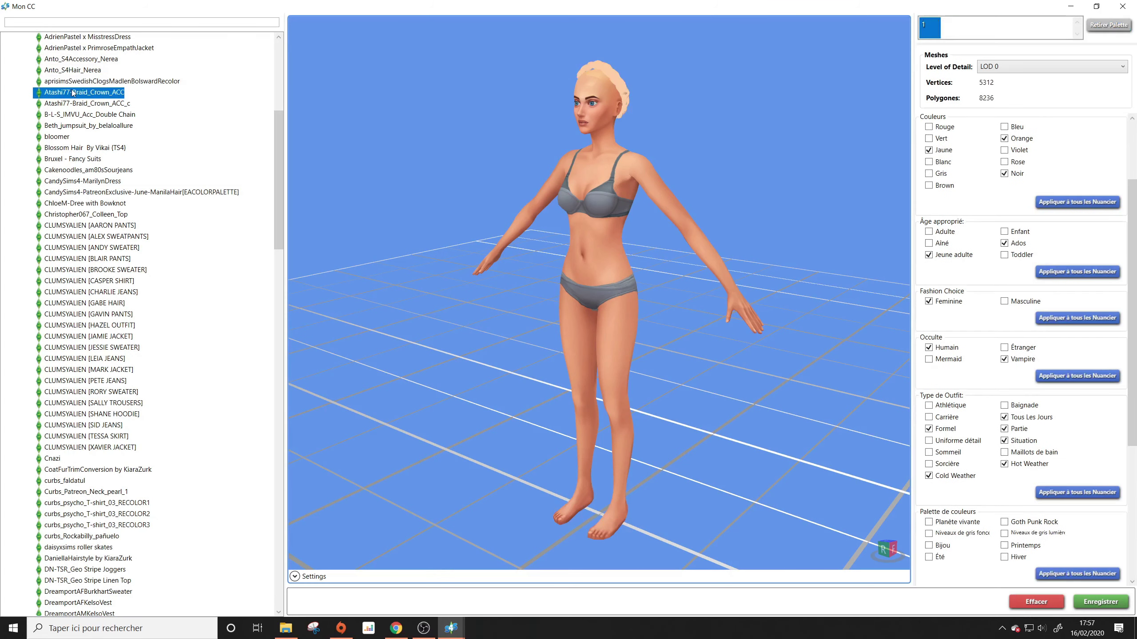
left_click(110, 118)
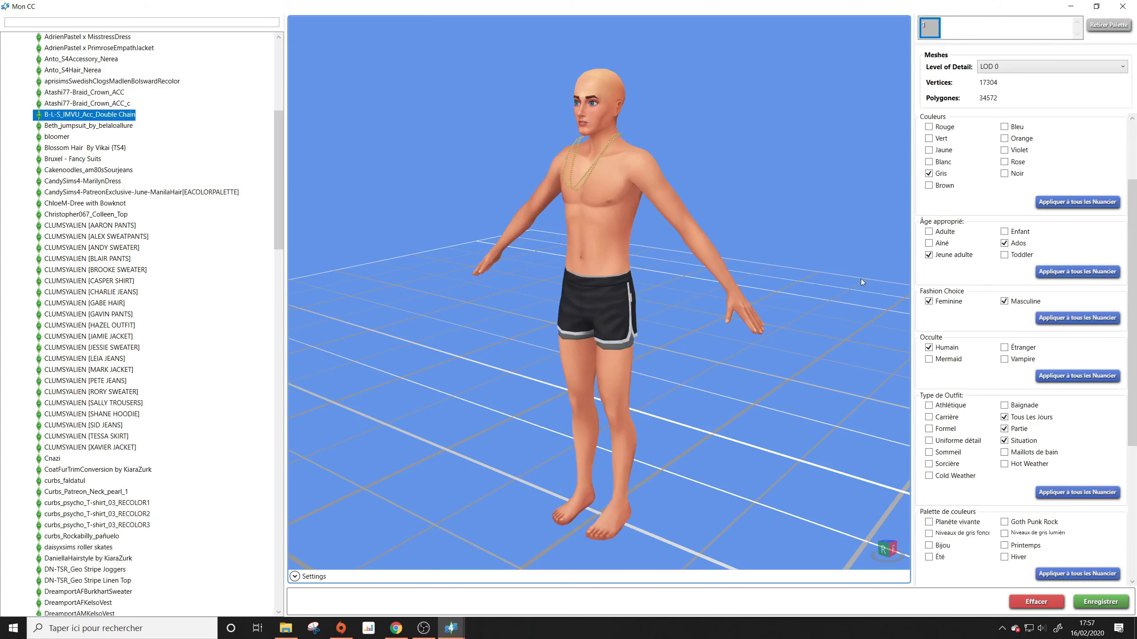
right_click_drag(818, 229, 850, 229)
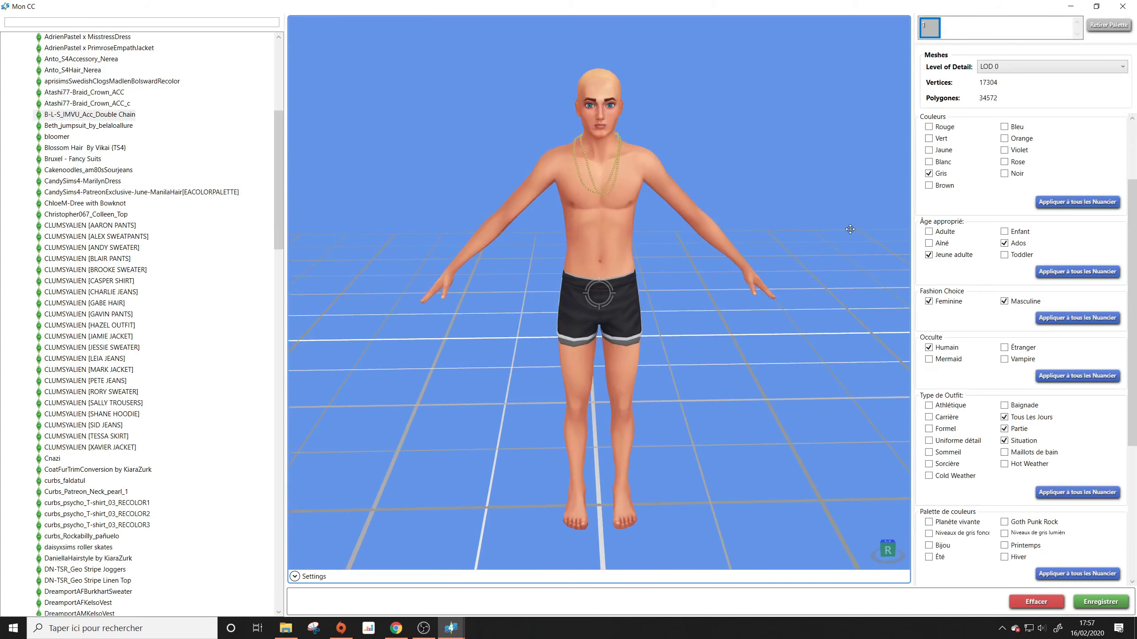
Step: Open the bloomer package and examine its toddler model from the front and side
left_click(81, 149)
left_click(62, 138)
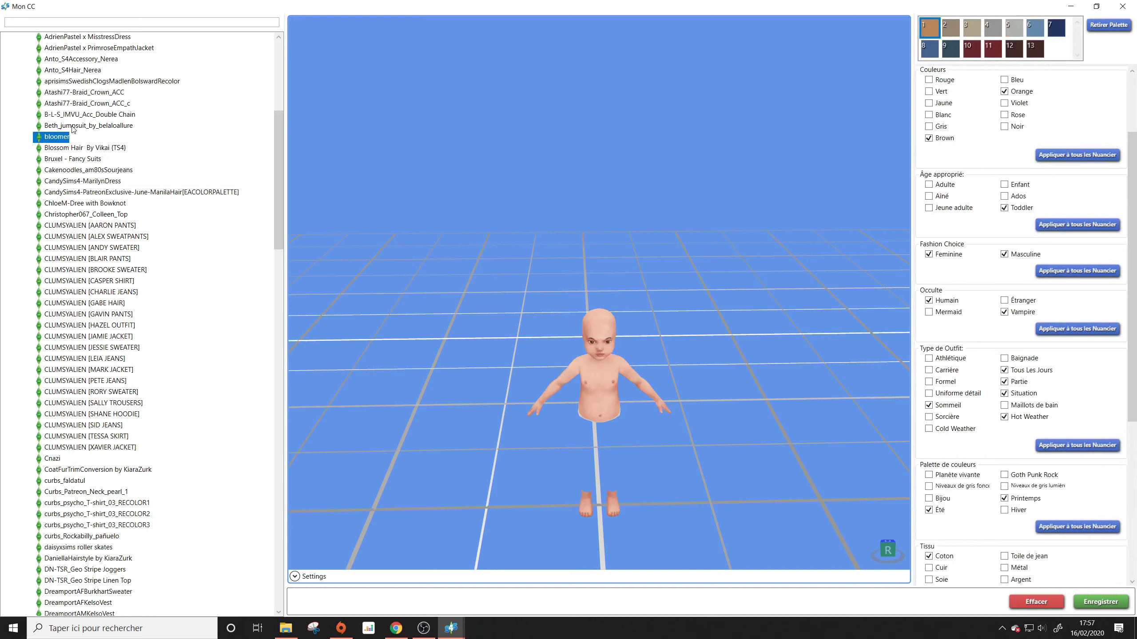
right_click_drag(539, 237, 481, 145)
scroll(599, 384, "up", 3)
right_click_drag(599, 382, 740, 287)
left_click_drag(740, 288, 452, 375)
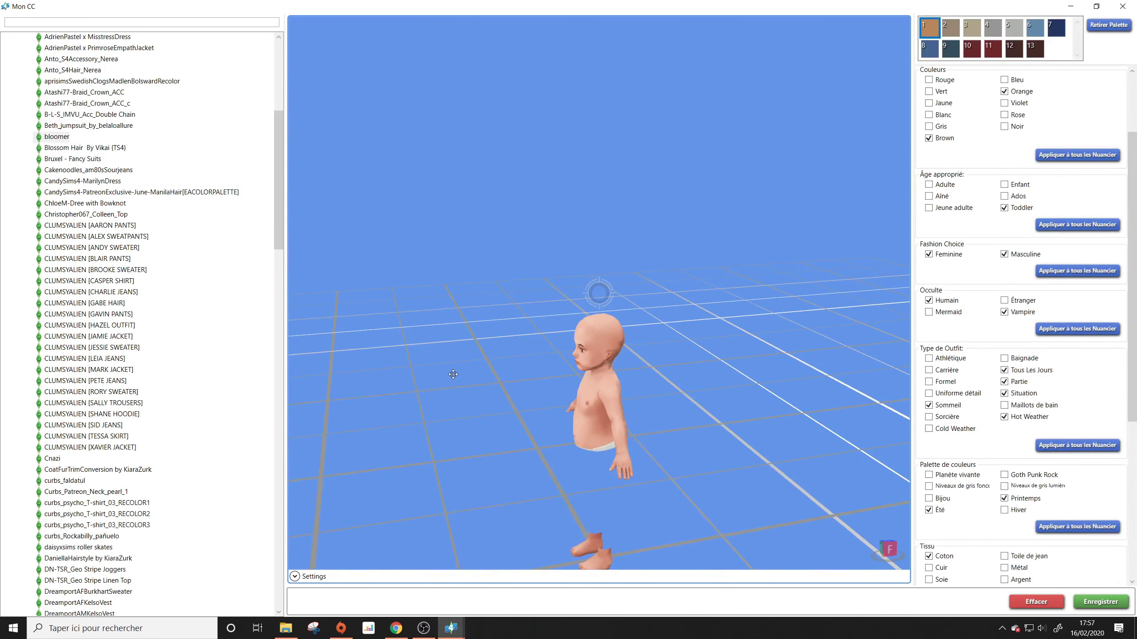
Step: Review the bloomer package's category settings, from age and colours down to part flags, and check its model from all sides
left_click(56, 140)
scroll(56, 142, "up", 3)
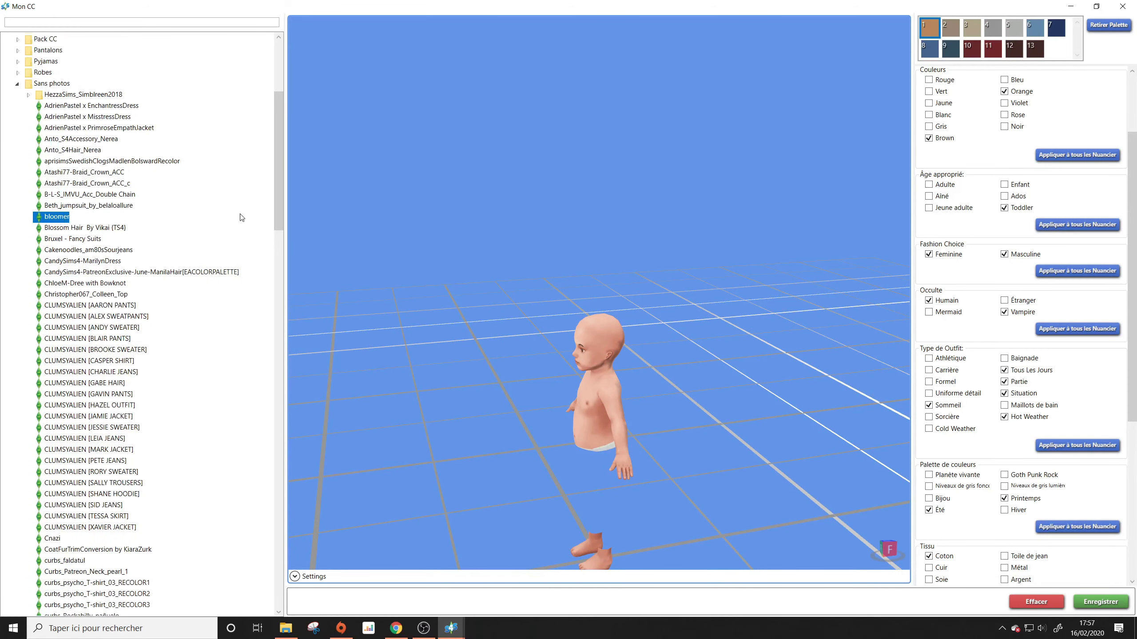
scroll(964, 251, "up", 3)
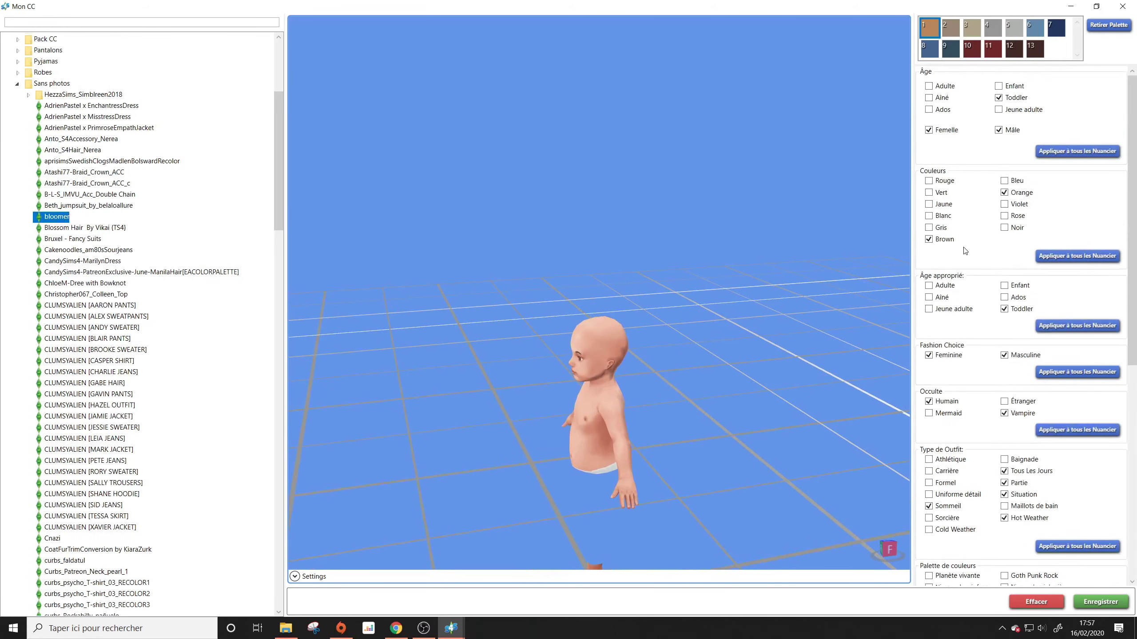
scroll(991, 314, "down", 3)
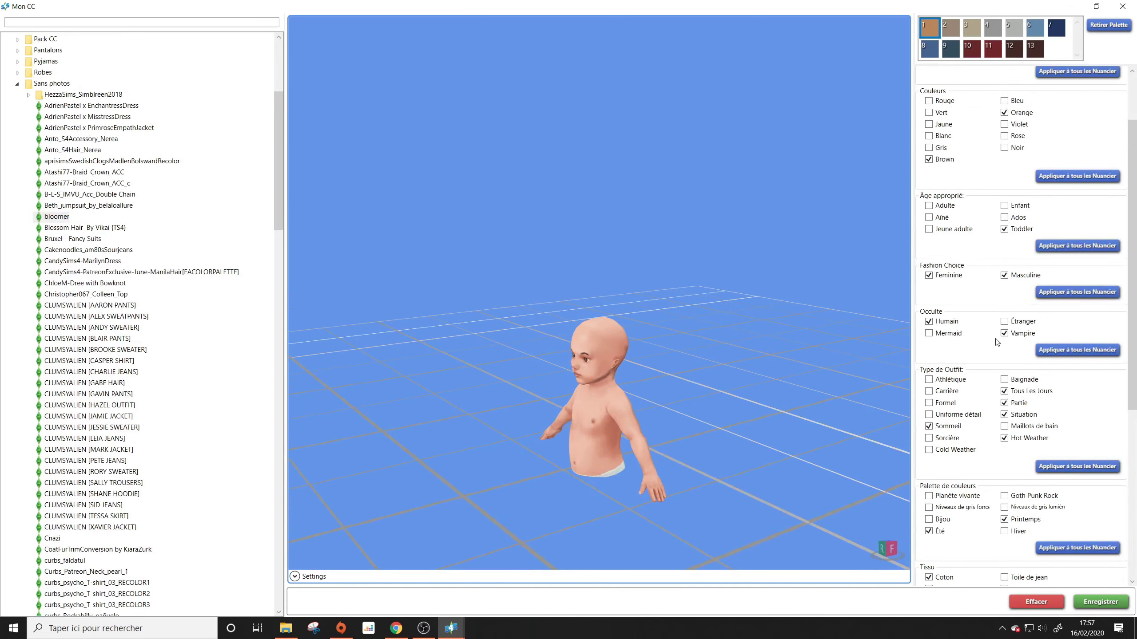
scroll(997, 342, "down", 3)
mouse_move(819, 399)
right_mouse_down()
mouse_move(852, 326)
mouse_move(803, 387)
right_mouse_up()
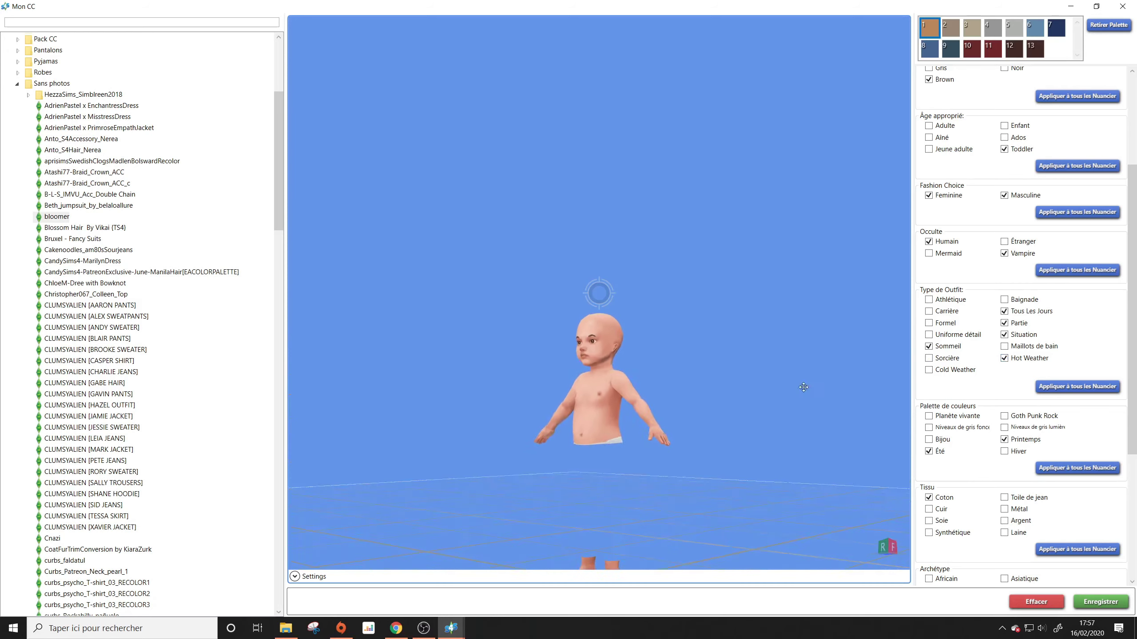
left_click_drag(803, 388, 541, 499)
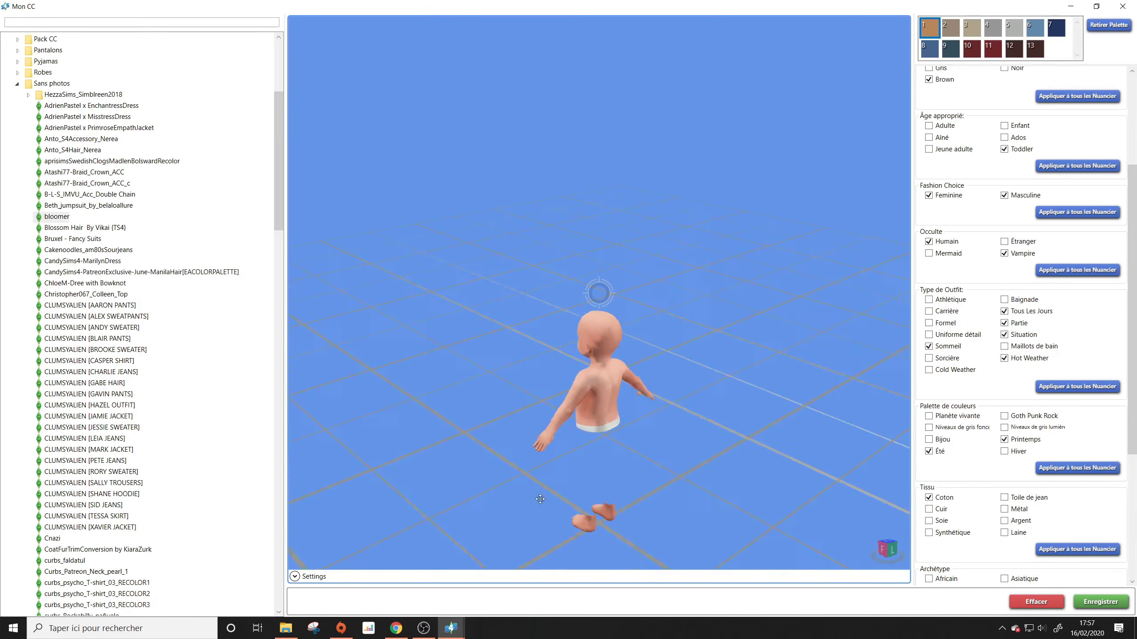
right_click_drag(541, 500, 931, 452)
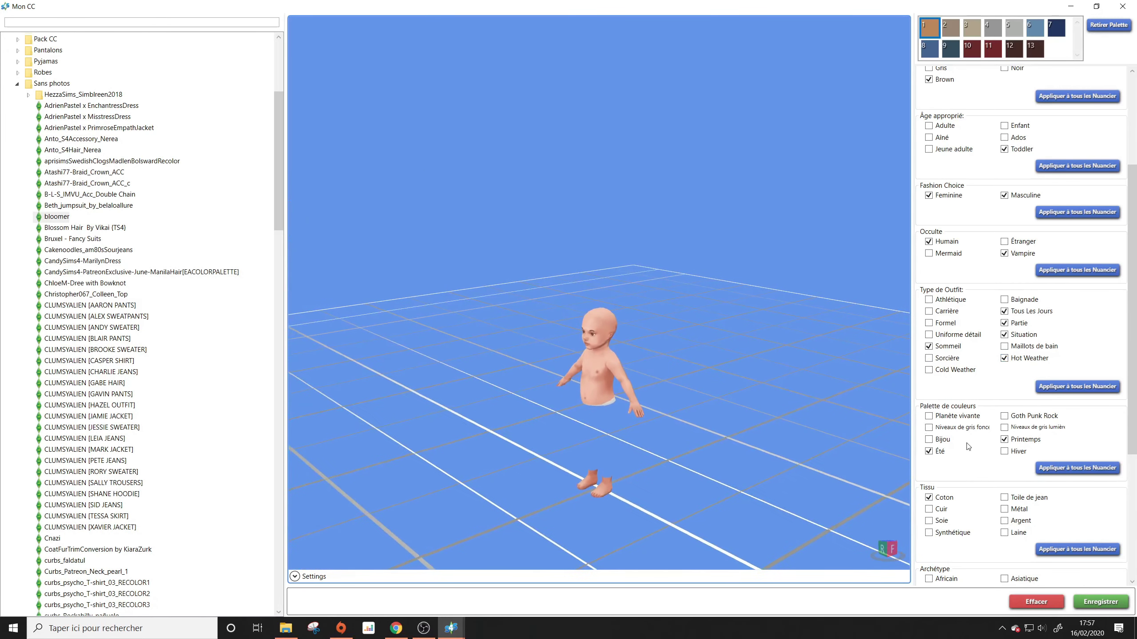
scroll(966, 443, "down", 8)
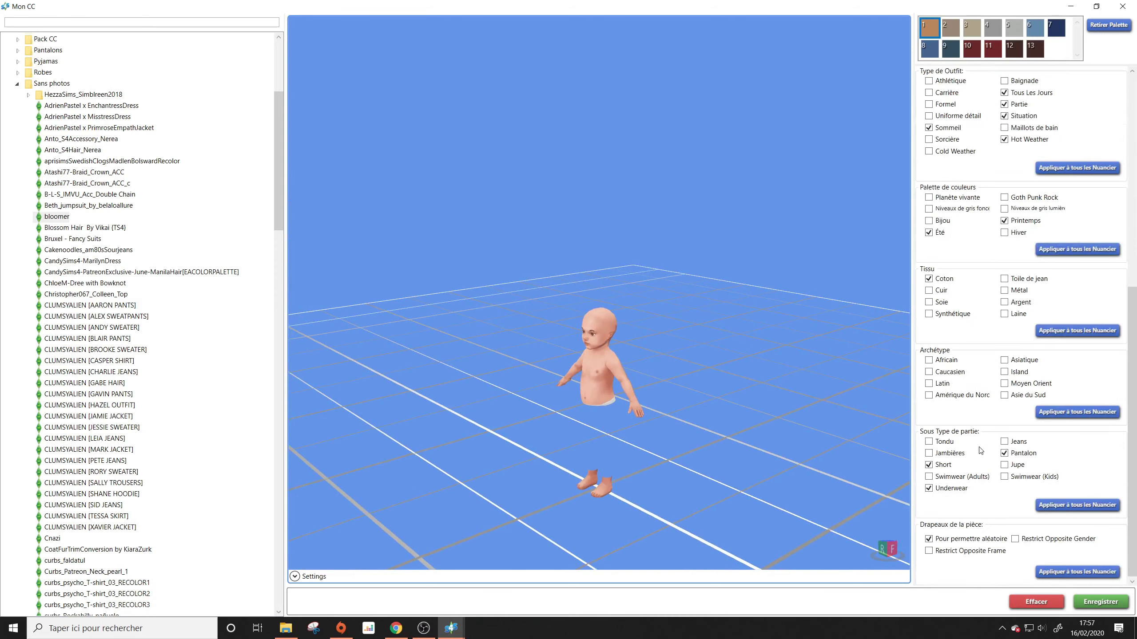
Step: Delete the bloomer package and confirm its removal
scroll(979, 450, "up", 8)
key("Delete")
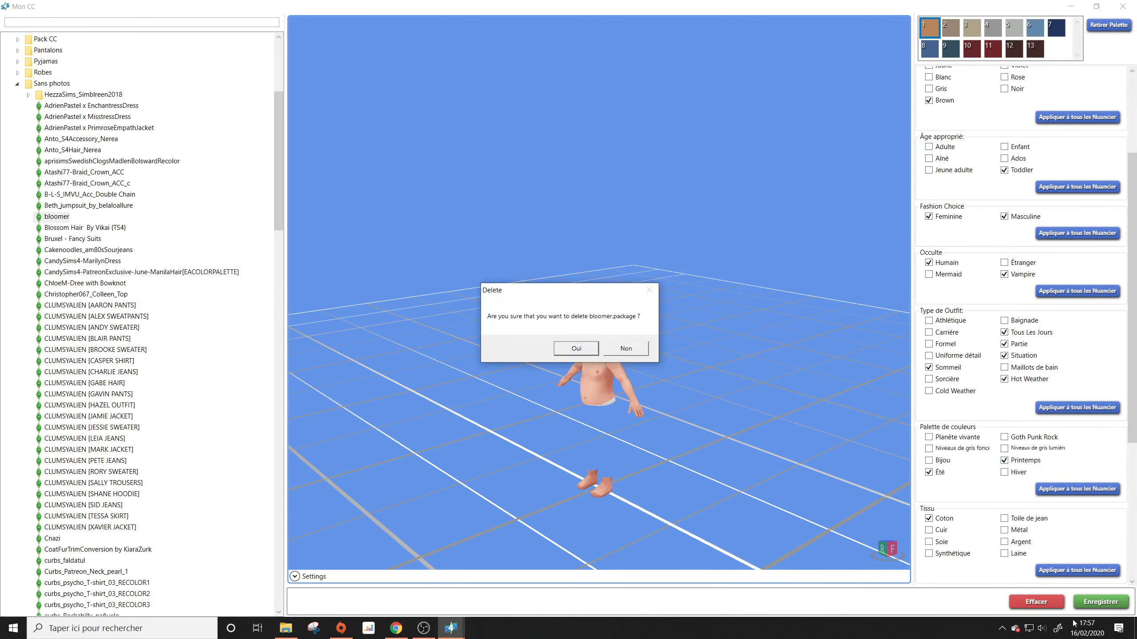
left_click(583, 344)
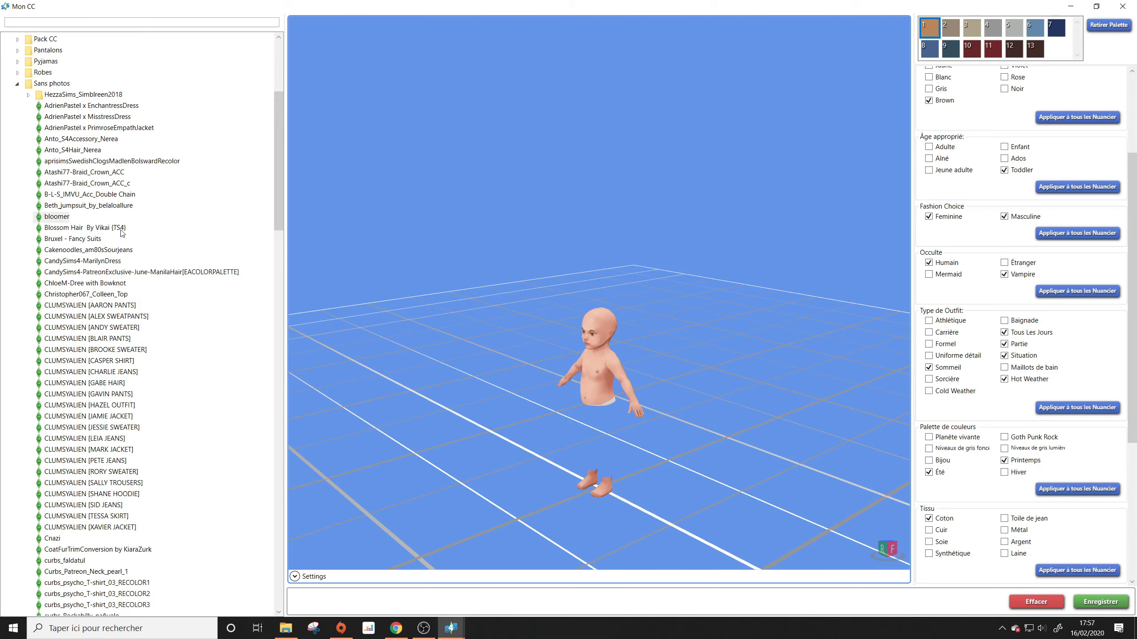
Step: Check the bloomer entry after the deletion by comparing its preview with the Blossom Hair By Vikai (TS4) package
left_click(75, 229)
left_click(60, 219)
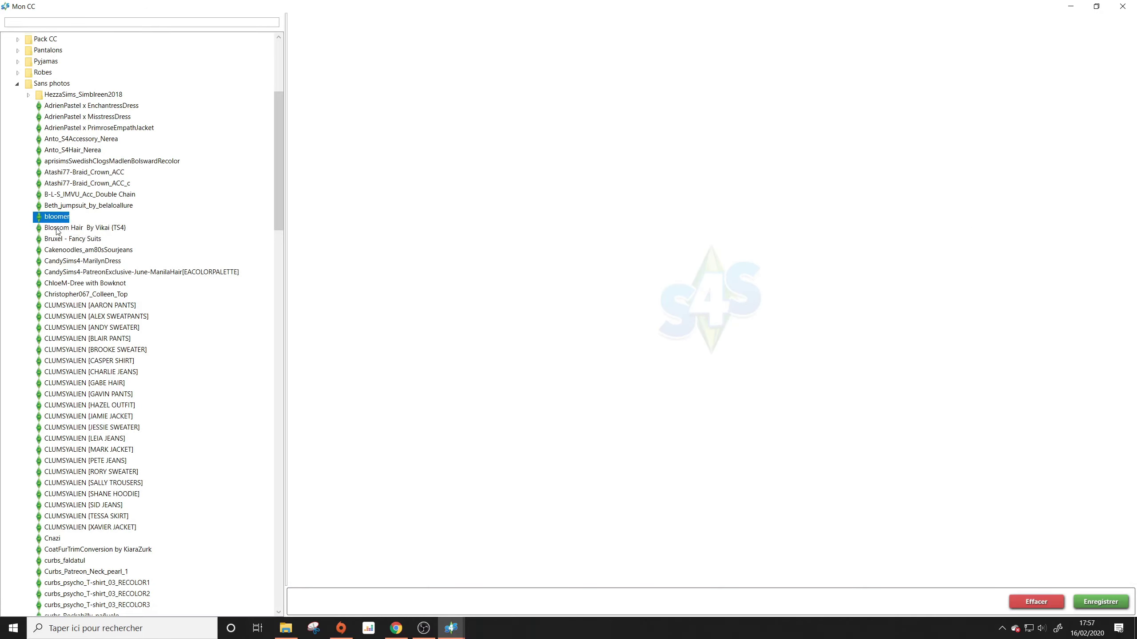
left_click(56, 229)
left_click_drag(278, 157, 278, 172)
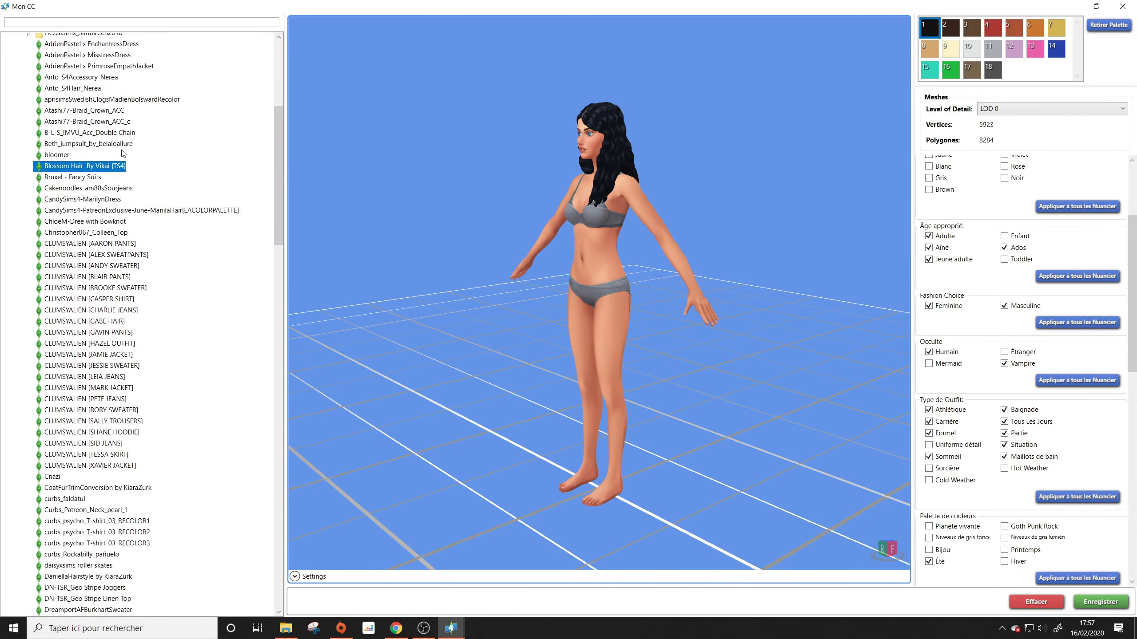
left_click(59, 155)
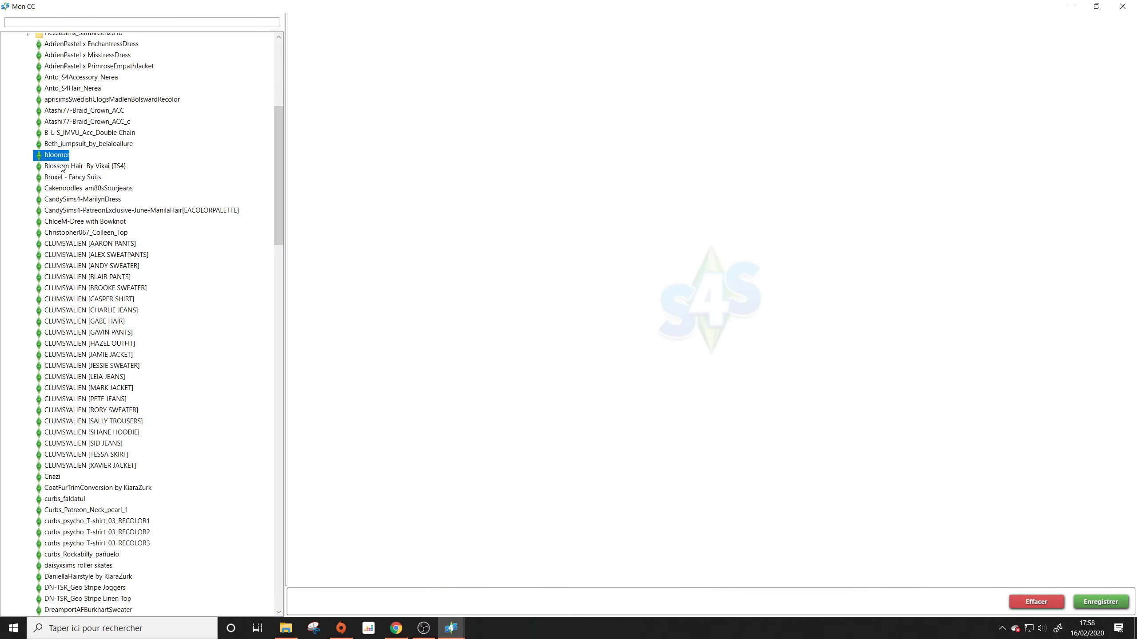
left_click(62, 167)
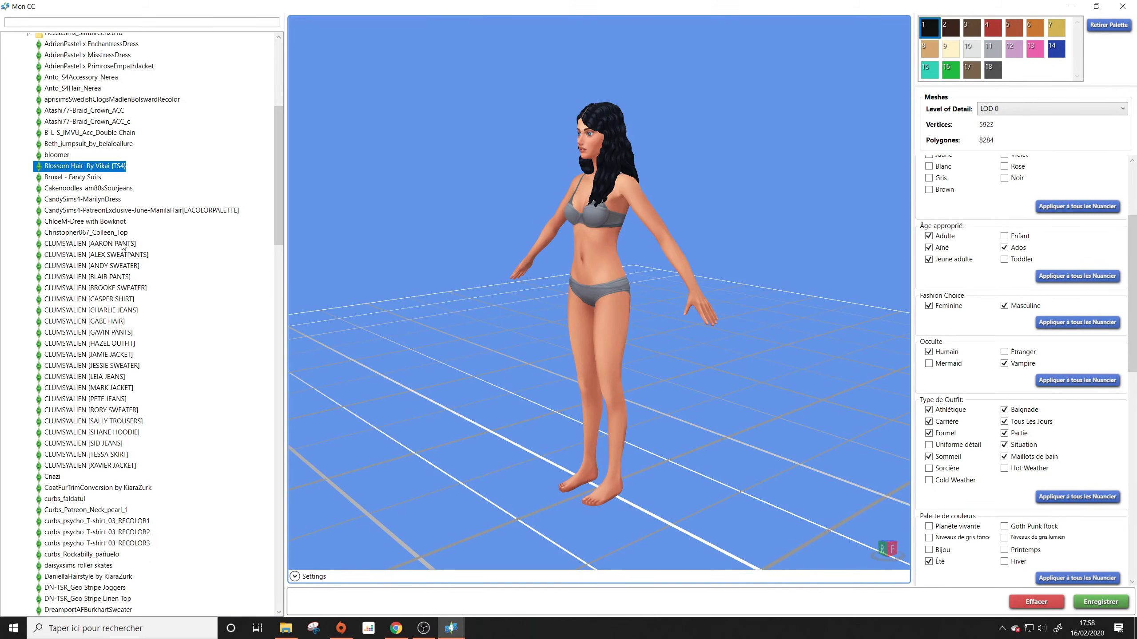
Step: Preview the ManilaHair, ChloeM-Dree with Bowknot, and CLUMSYALIEN Brooke Sweater, Blair Pants, Andy Sweater and Gabe Hair packages
left_click(103, 212)
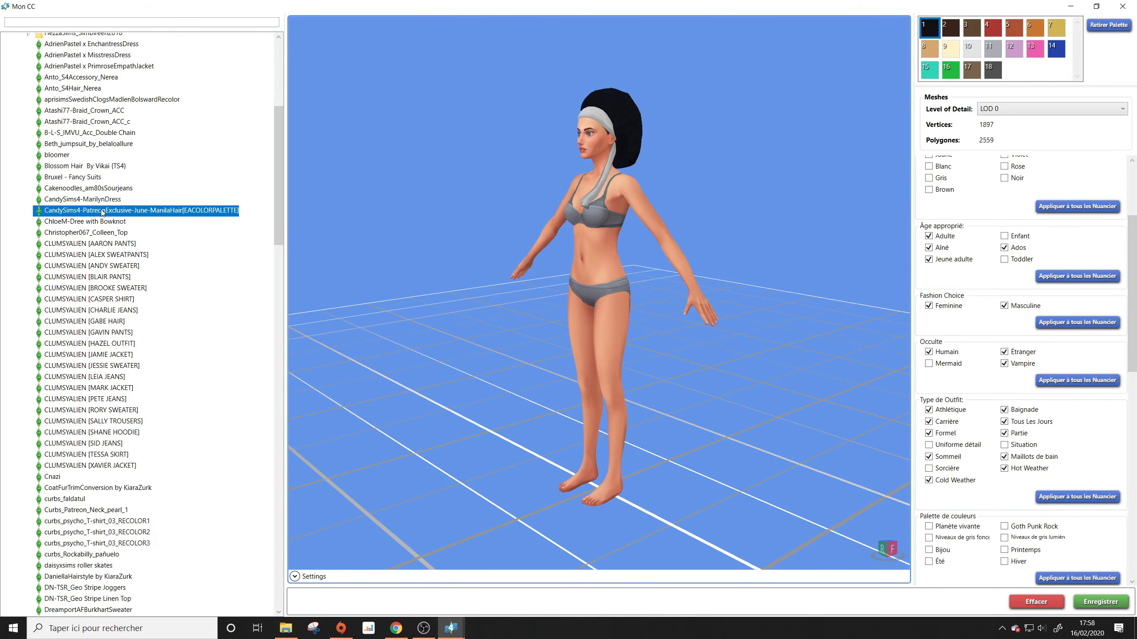
left_click(100, 222)
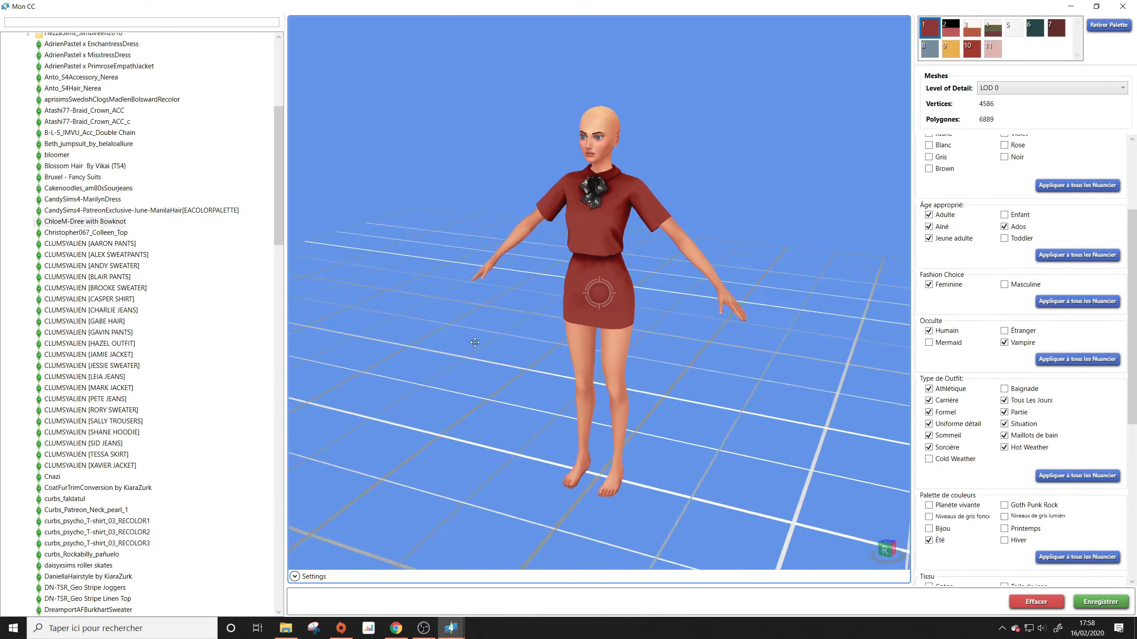
left_click(120, 291)
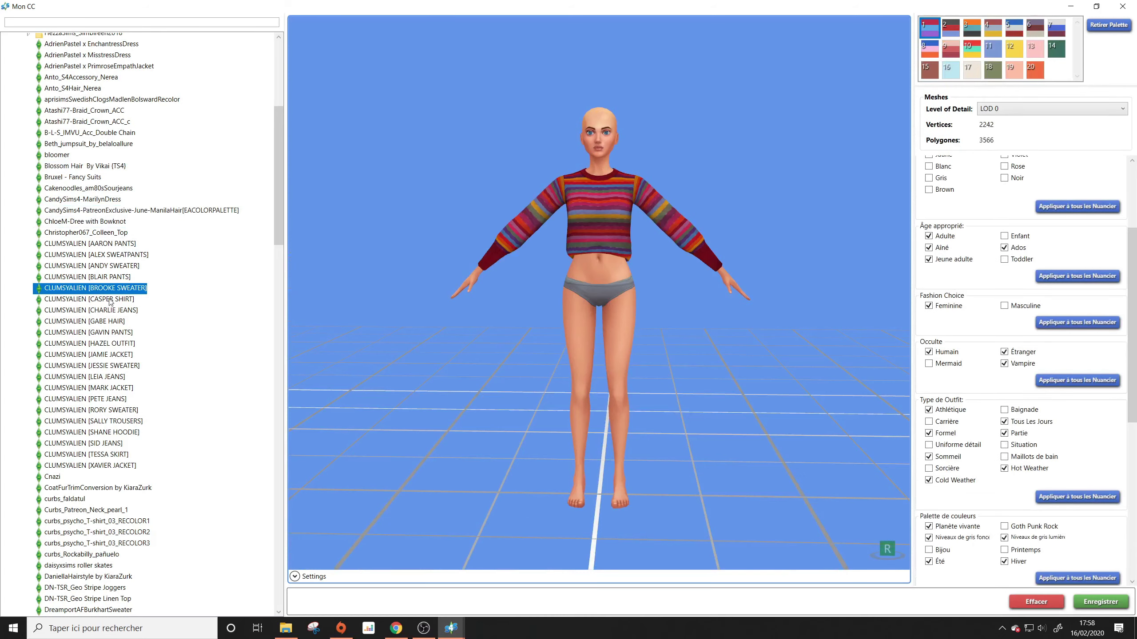
left_click(98, 279)
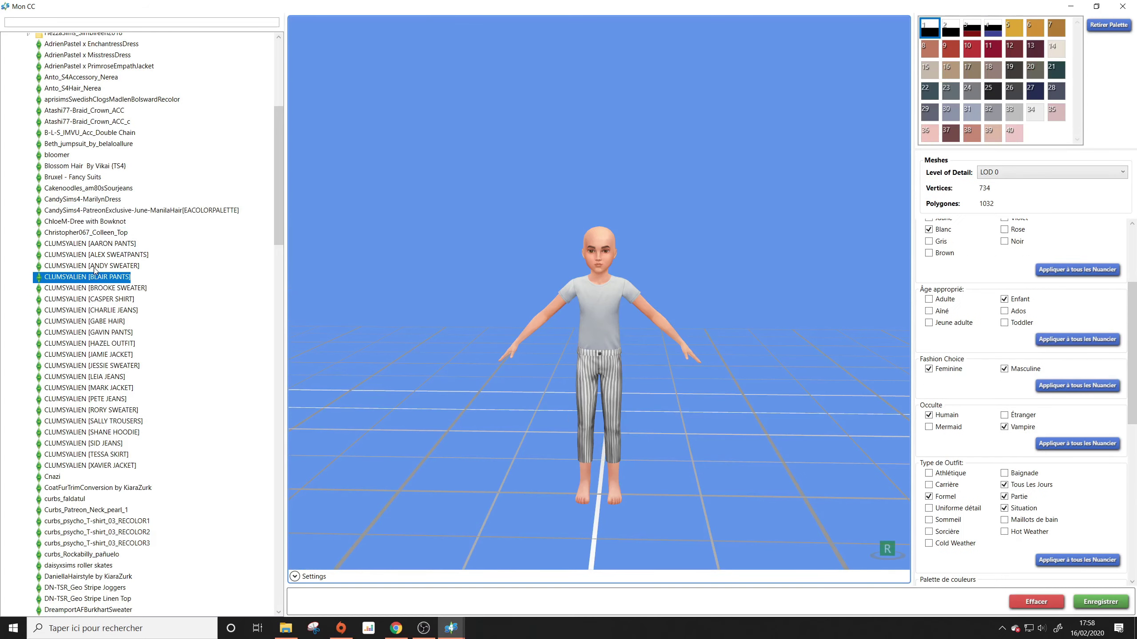
left_click(92, 266)
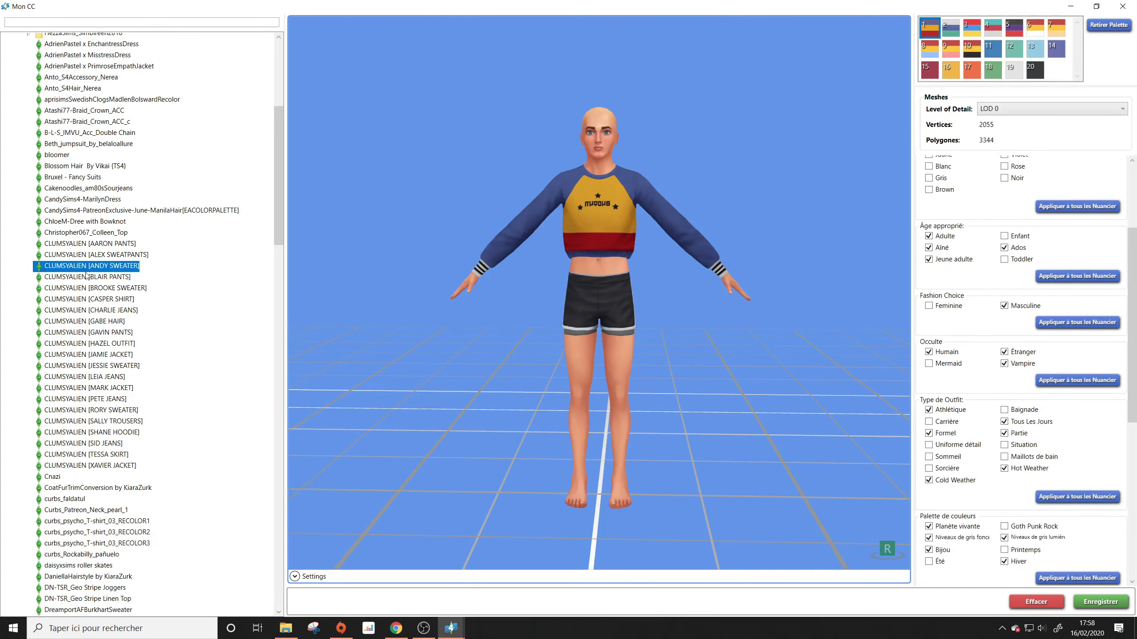
left_click(76, 321)
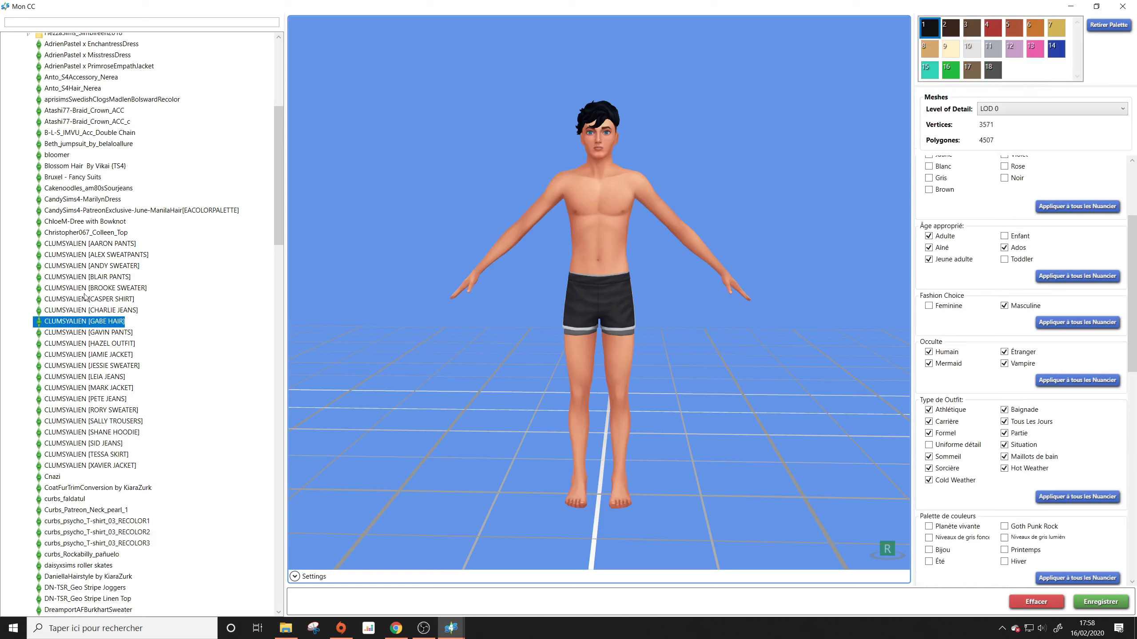
Step: Preview the CLUMSYALIEN Jamie Jacket, Mark Jacket, Rory Sweater, Shane Hoodie and Sid Jeans packages
left_click(83, 355)
left_click(87, 388)
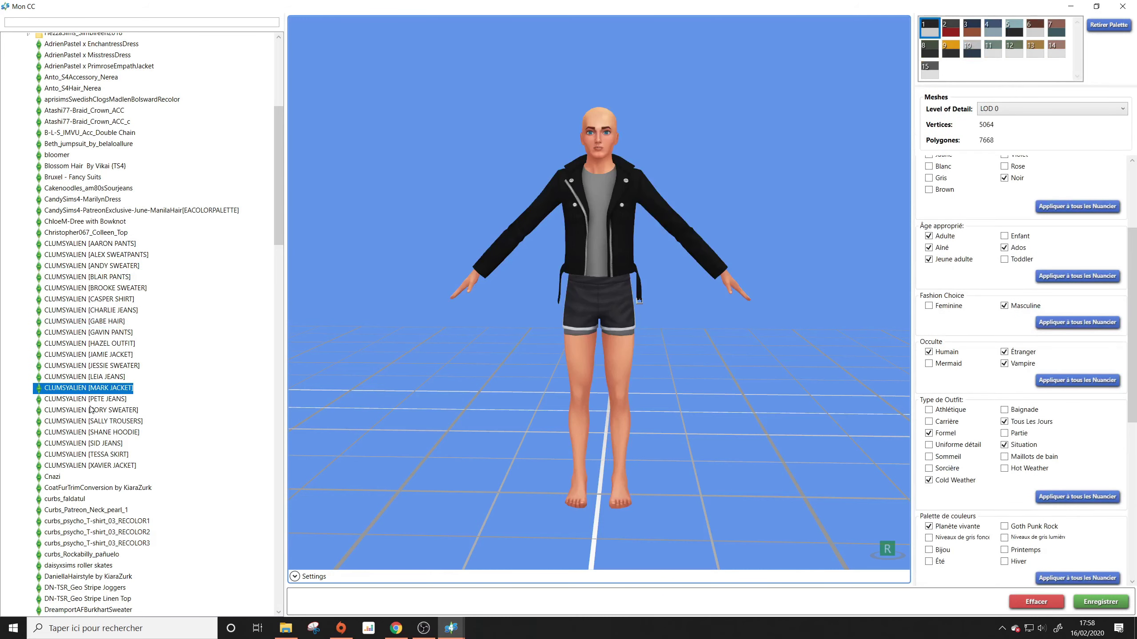
left_click(91, 410)
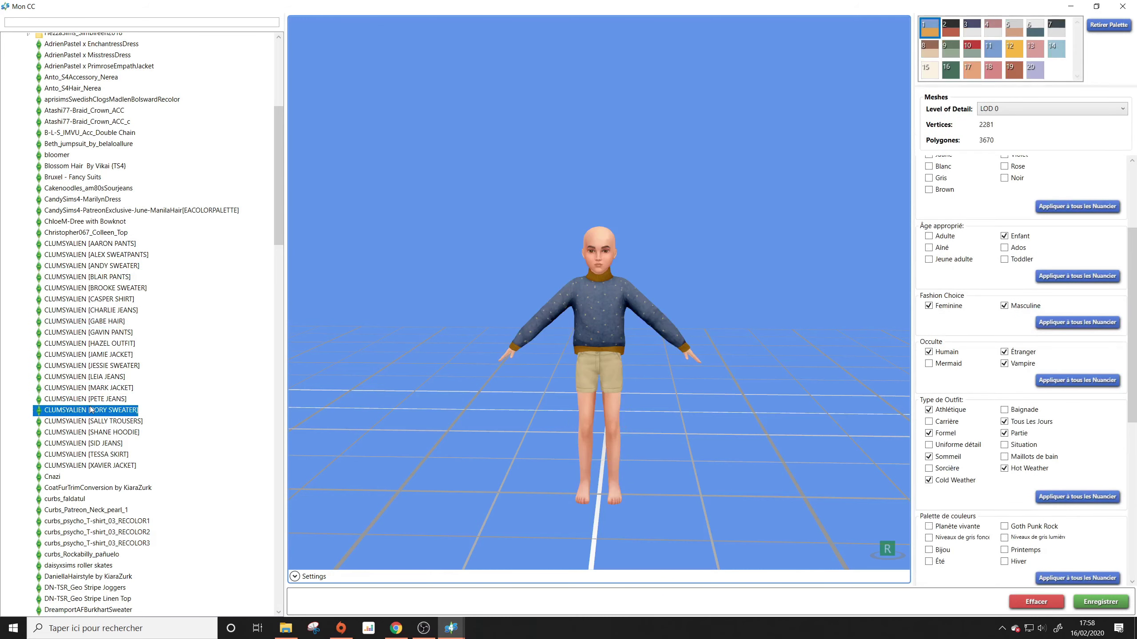
left_click(93, 433)
left_click(92, 444)
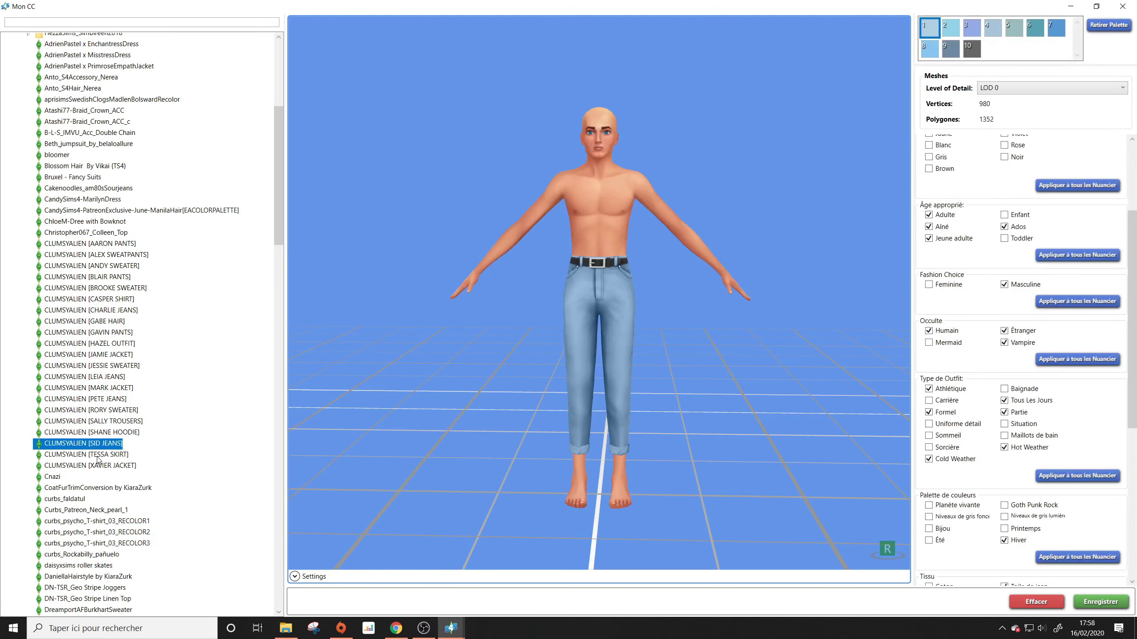
Step: Preview the CLUMSYALIEN Tessa Skirt and Xavier Jacket, Cnazi, CoatFurTrimConversion, curbs_faldatul and Curbs_Patreon_Neck_pearl_1 packages
left_click(99, 456)
left_click(100, 467)
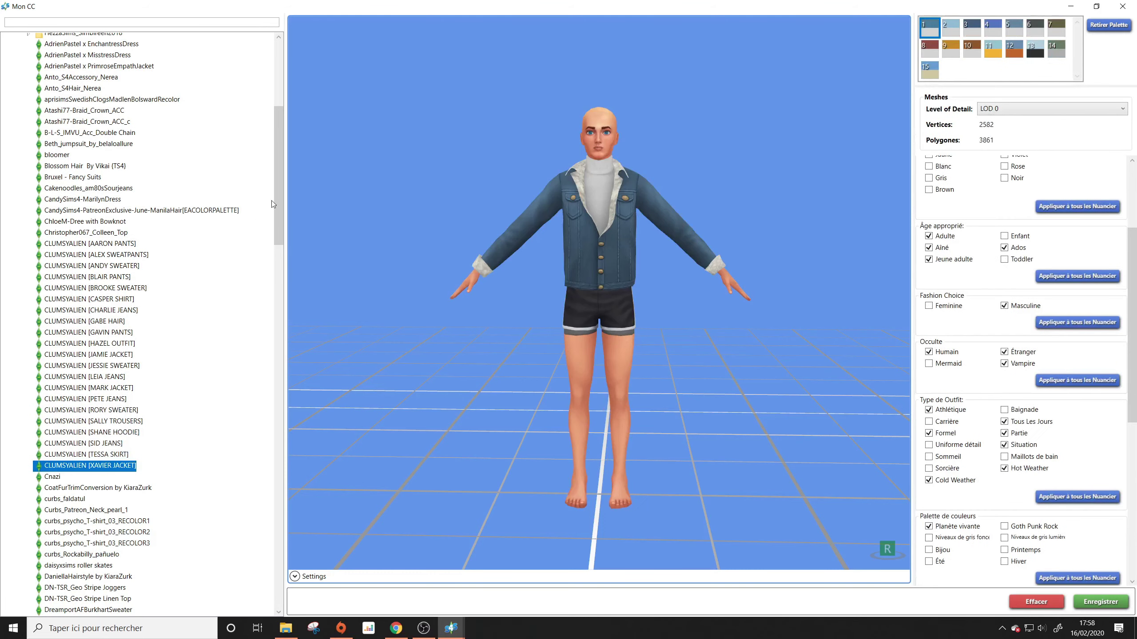
left_click_drag(275, 213, 272, 288)
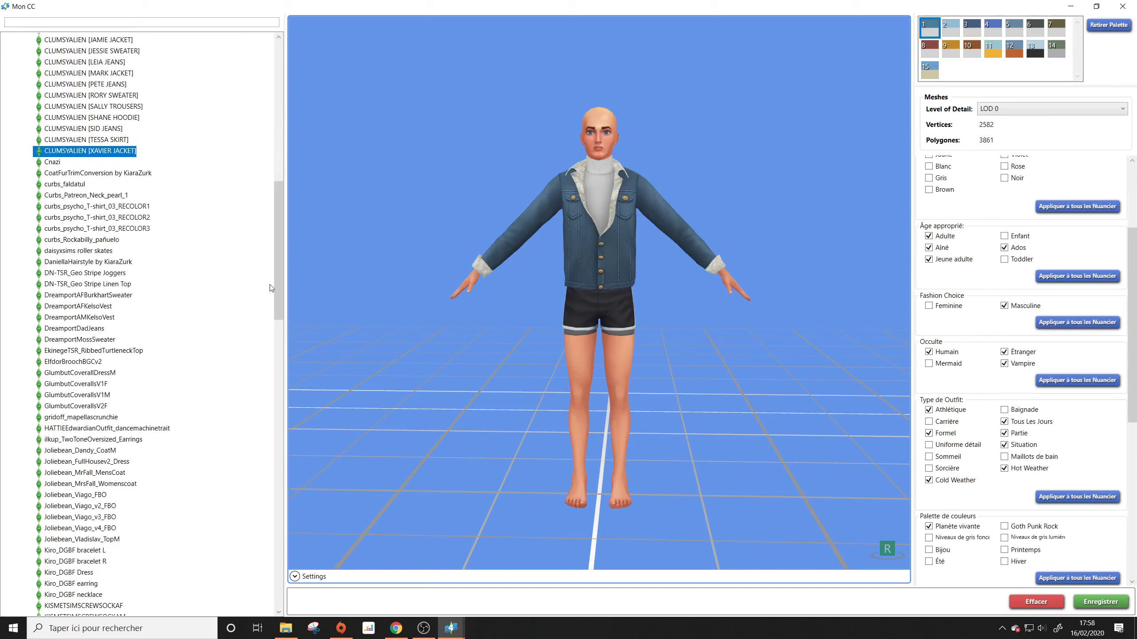
left_click(65, 175)
left_click(69, 186)
left_click(63, 196)
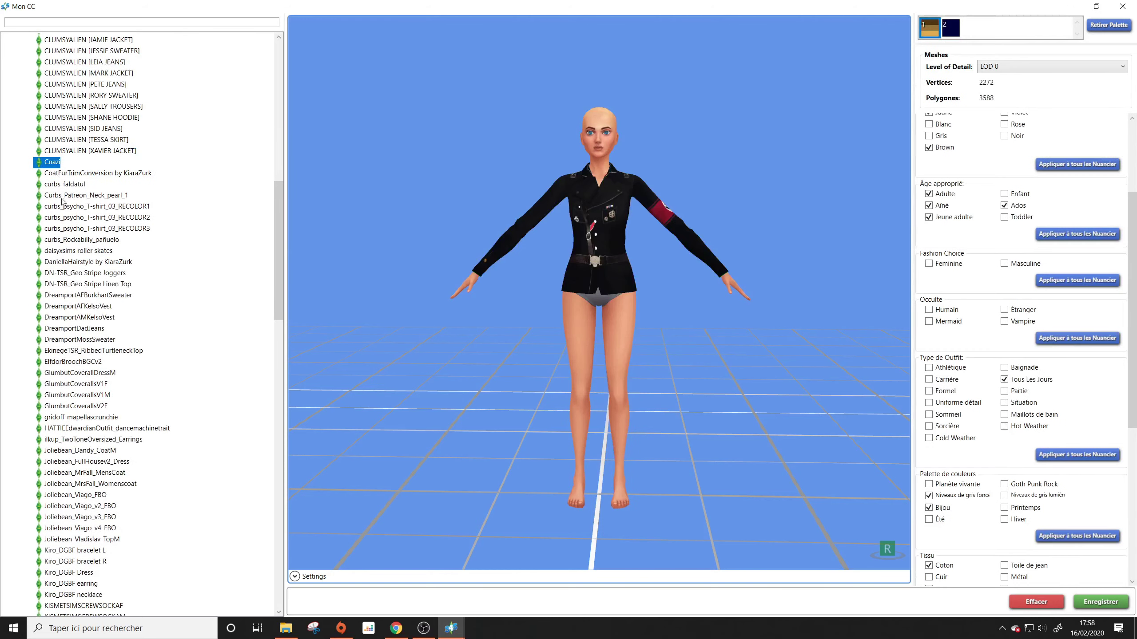
Step: Preview the three curbs_psycho_T-shirt_03 recolor packages and check swatches 9 and 2 of RECOLOR1 on the model
left_click(65, 220)
left_click(65, 230)
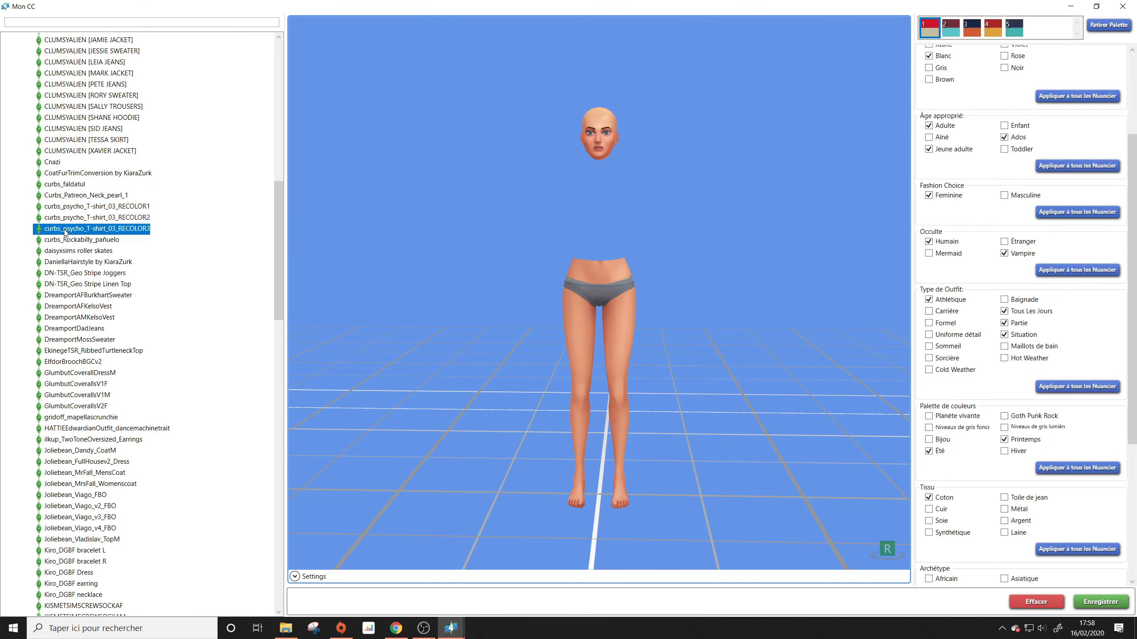
left_click(72, 218)
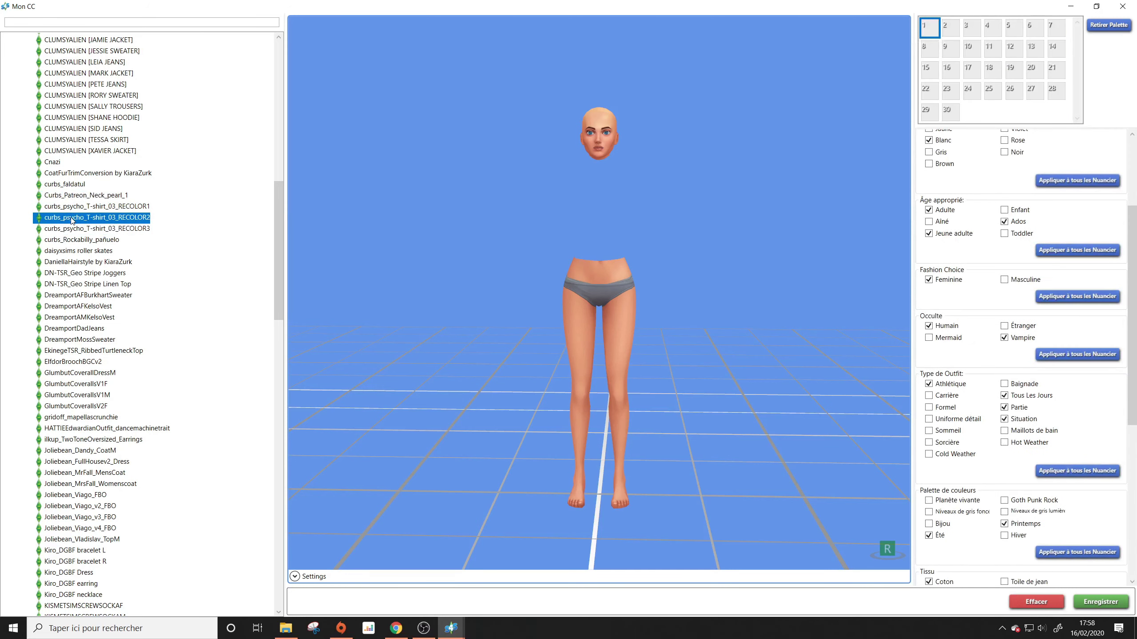
left_click(74, 207)
left_click_drag(331, 198, 816, 201)
left_click(952, 50)
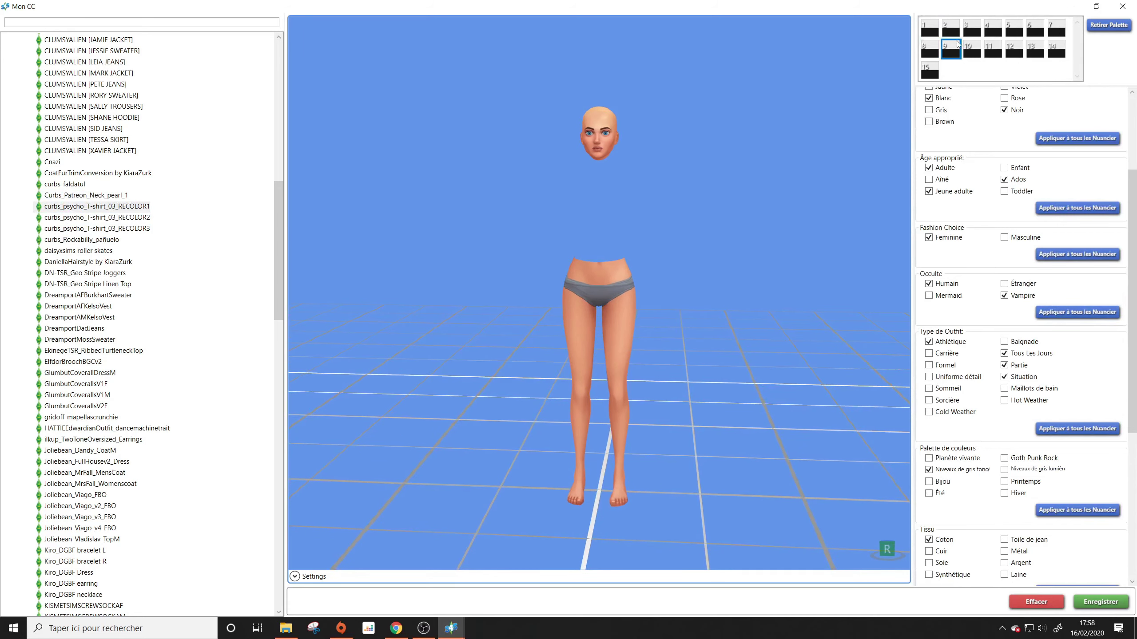
left_click(951, 28)
Step: Delete the curbs_psycho_T-shirt_03 RECOLOR1, RECOLOR2 and RECOLOR3 packages and confirm each removal
left_click(1020, 606)
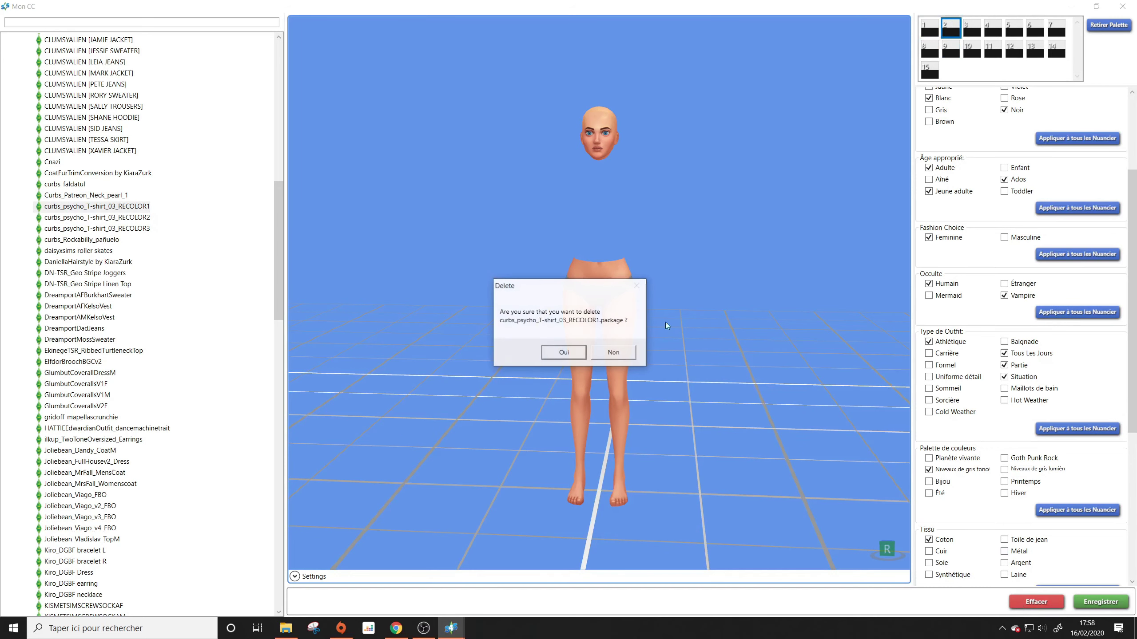
left_click(563, 352)
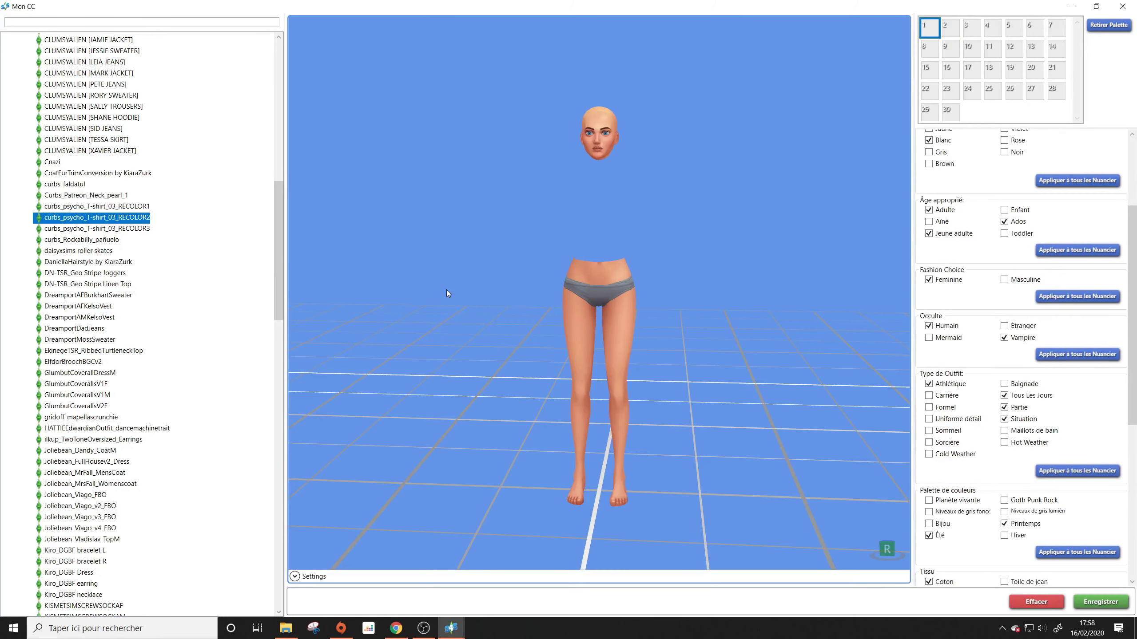
left_click(1035, 601)
left_click(564, 353)
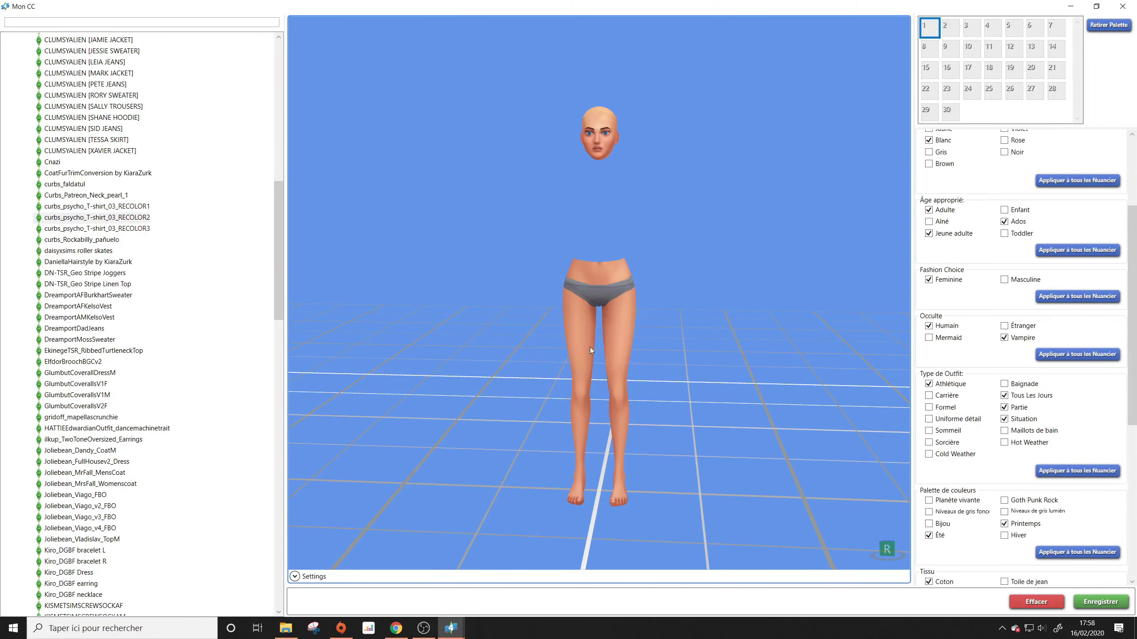
left_click(118, 227)
left_click(1026, 603)
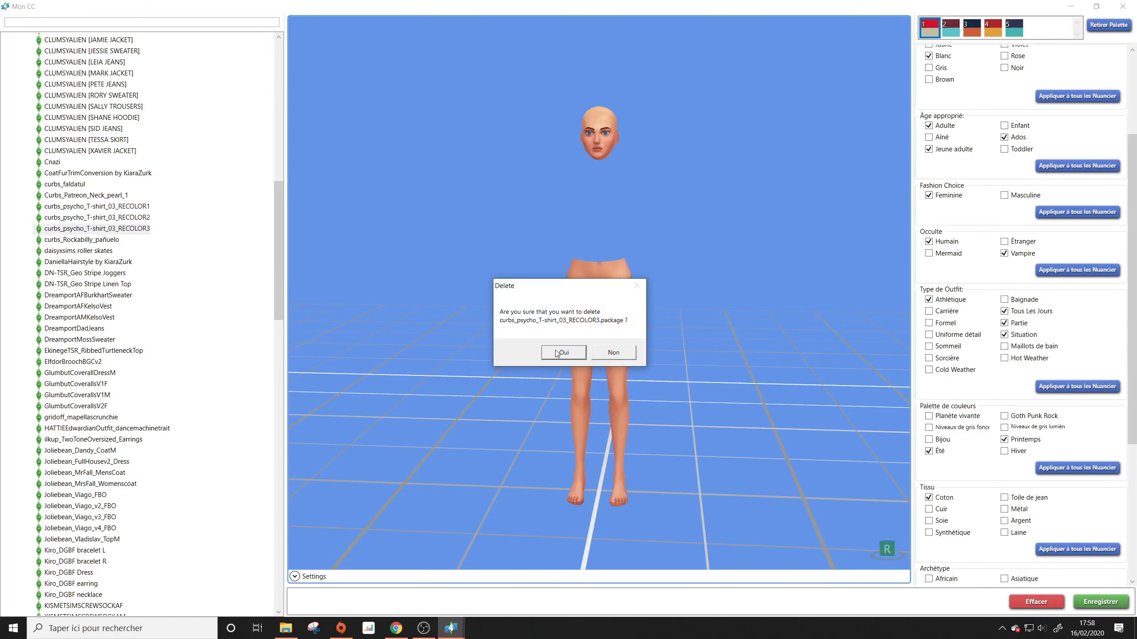
left_click(562, 351)
Step: Check the deleted T-shirt recolor entries and inspect the curbs_Rockabilly_pañuelo scarf on the model
left_click(110, 217)
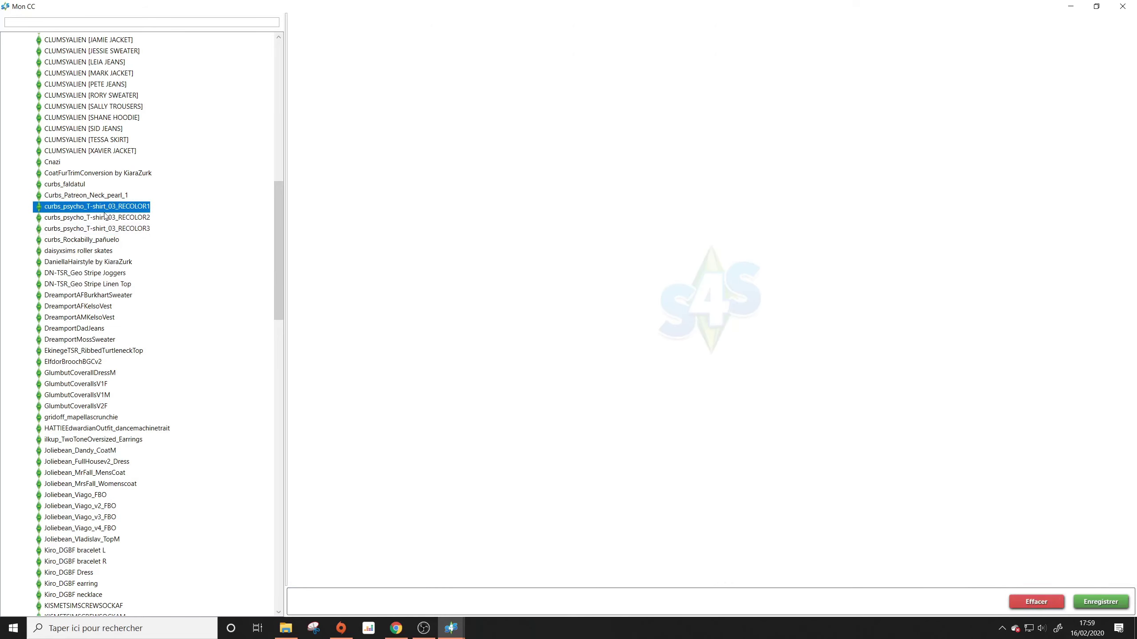
left_click(103, 229)
left_click(95, 241)
left_click_drag(278, 201, 279, 243)
scroll(586, 164, "up", 2)
mouse_move(653, 103)
right_mouse_down()
mouse_move(613, 112)
mouse_move(641, 92)
right_mouse_up()
left_click_drag(642, 93, 721, 167)
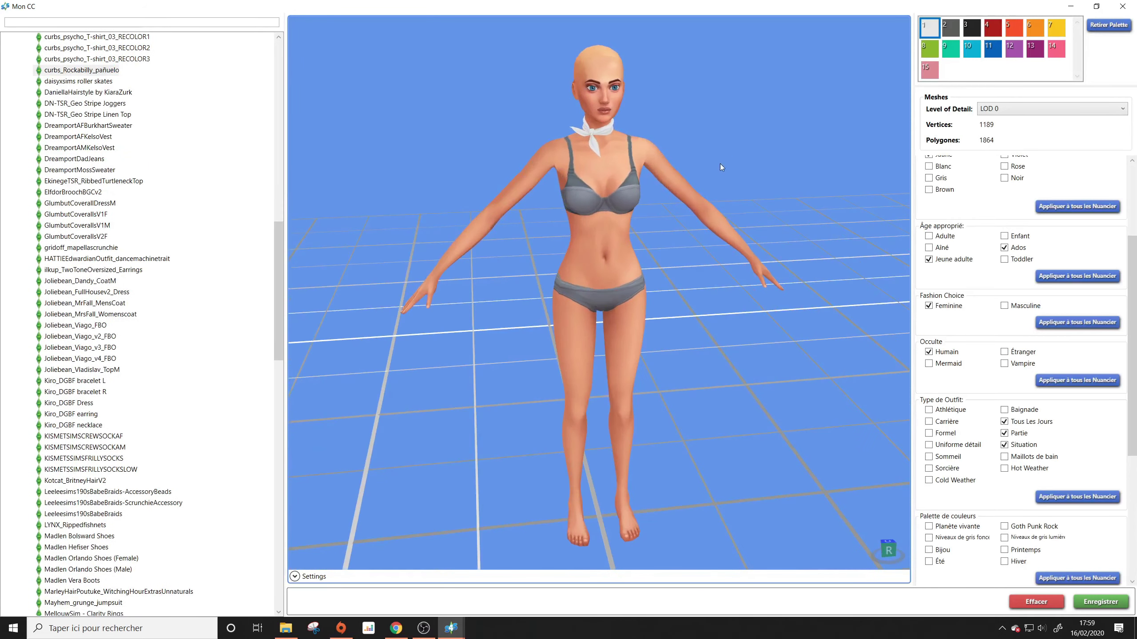
Step: Preview the daisyxsims roller skates, DaniellaHairstyle, and Dreamport AFBurkhartSweater, AFKelsoVest, DadJeans and MossSweater packages
left_click(64, 85)
left_click(65, 93)
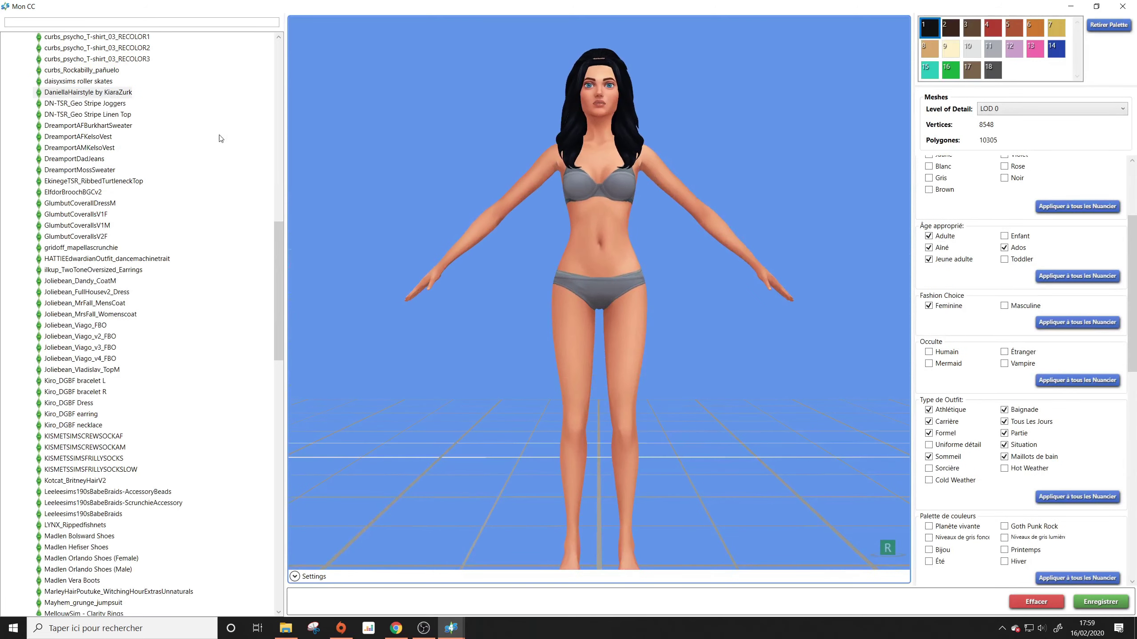
left_click(92, 128)
left_click(91, 139)
left_click(86, 161)
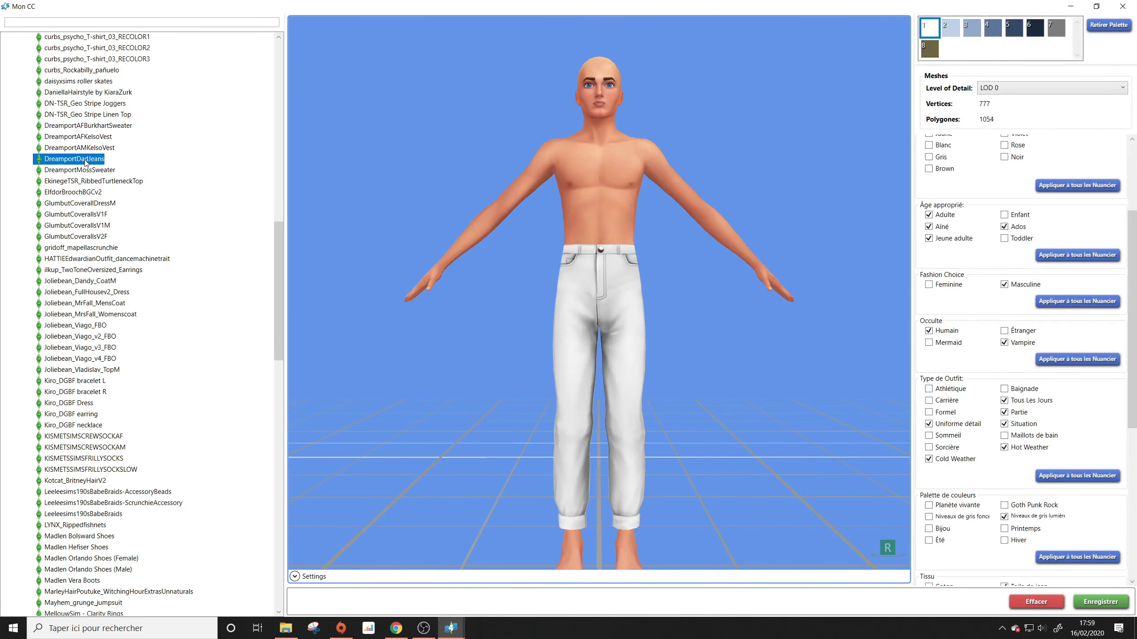
left_click(89, 171)
Step: Preview the GlumbutCoverallsV1F, gridoff_mapellascrunchie, HATTIEEdwardianOutfit, ilkup_TwoToneOversized_Earrings and Joliebean_Dandy_CoatM packages
left_click(76, 215)
left_click(78, 249)
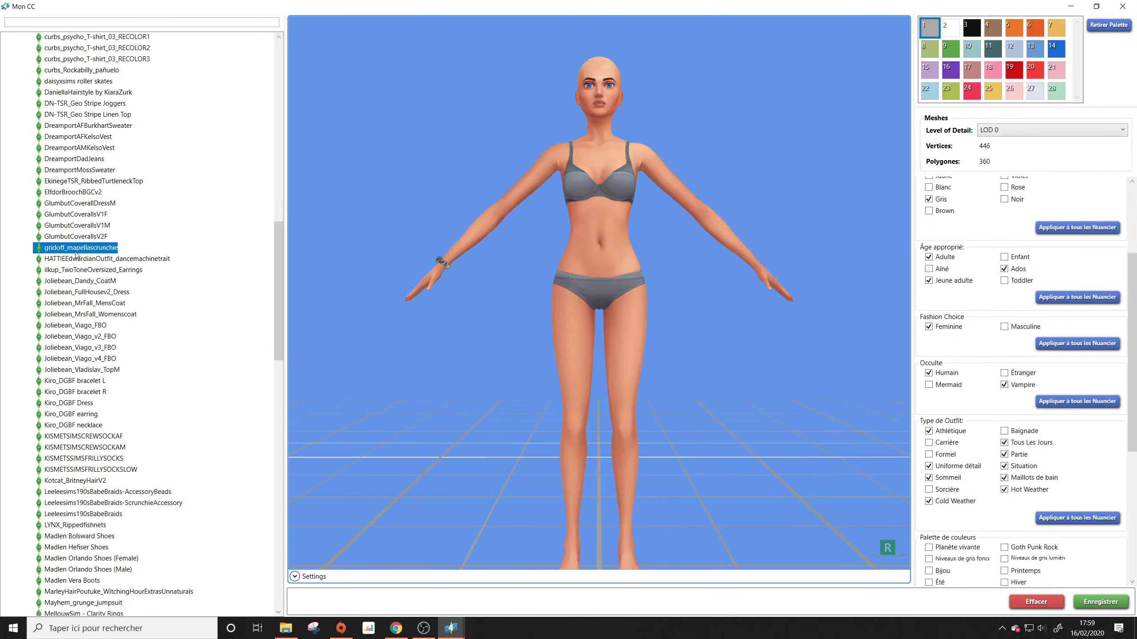
left_click(81, 259)
left_click(81, 270)
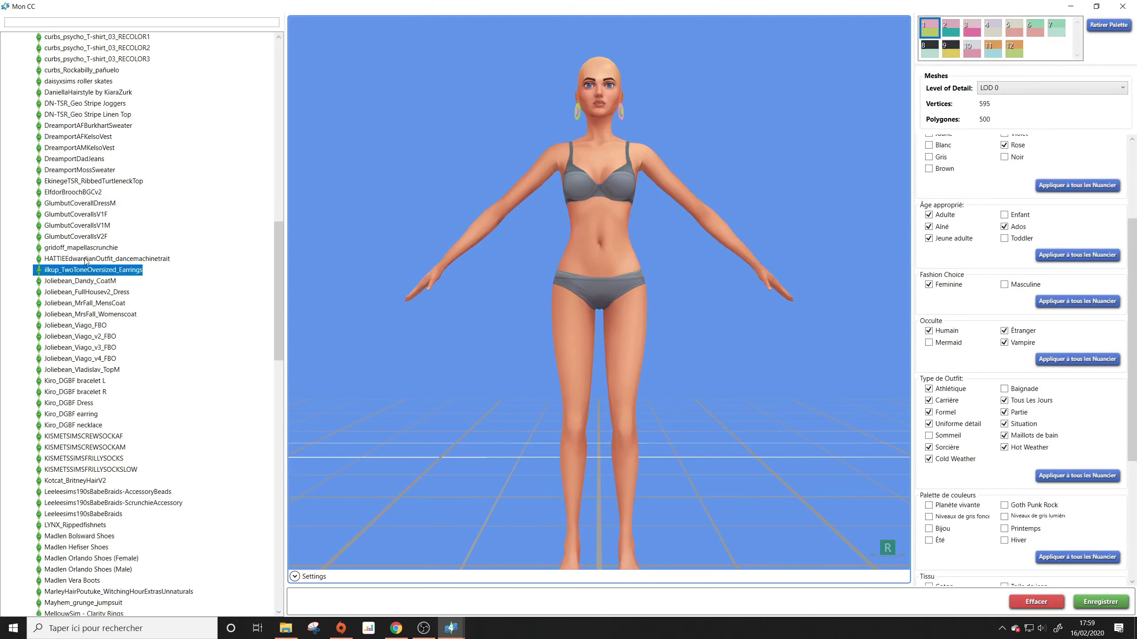
left_click(88, 281)
left_click(355, 194)
scroll(77, 304, "down", 3)
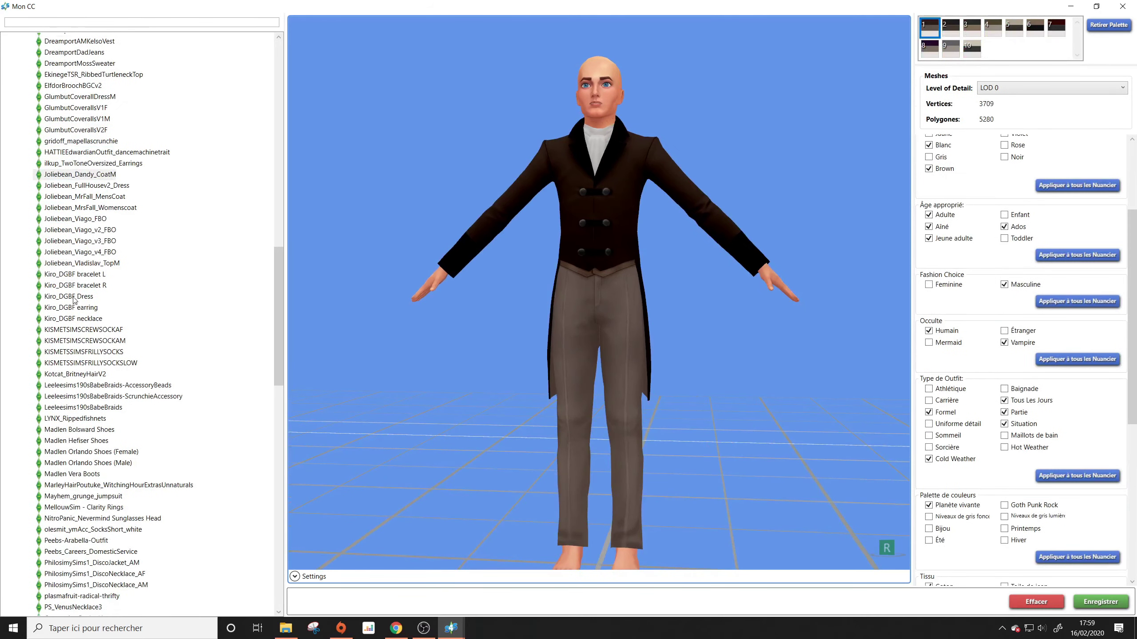
Step: Preview the Kiro_DGBF Dress and bracelets, and the Joliebean Vladislav_TopM, Viago_v4_FBO and Viago_v2_FBO packages
left_click(74, 298)
left_click(76, 275)
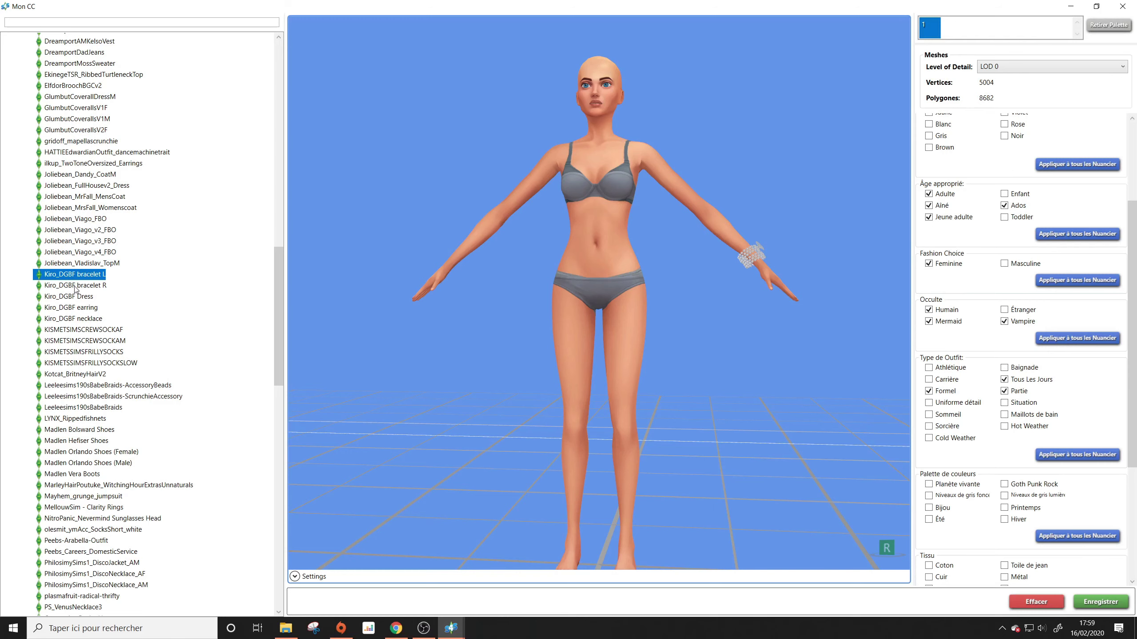
left_click(74, 292)
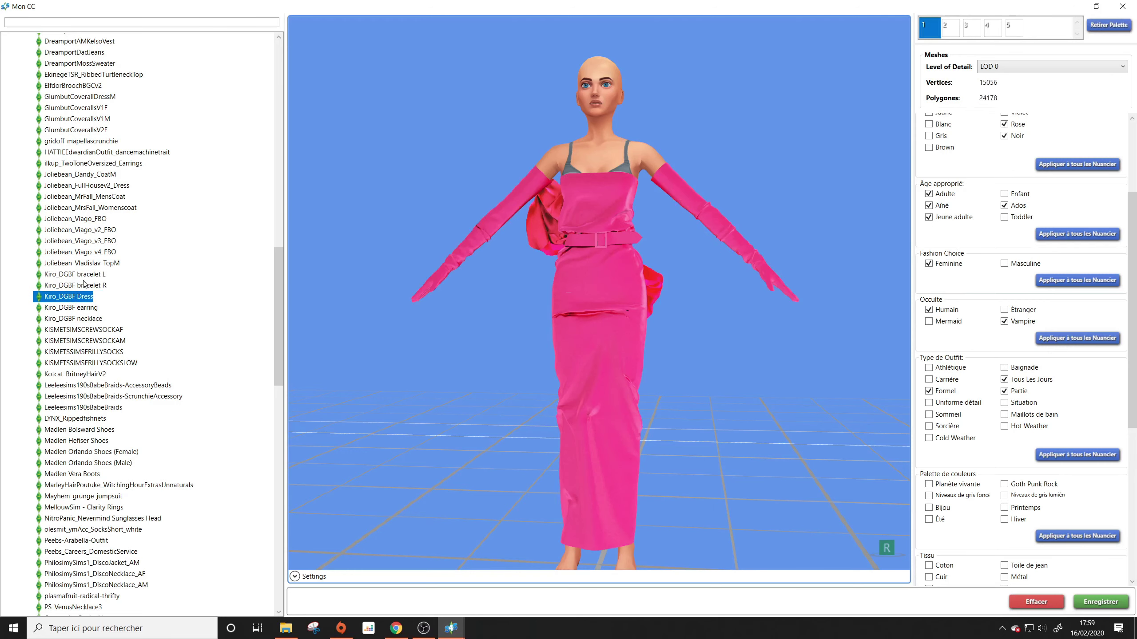
left_click(83, 273)
left_click(82, 265)
left_click(81, 253)
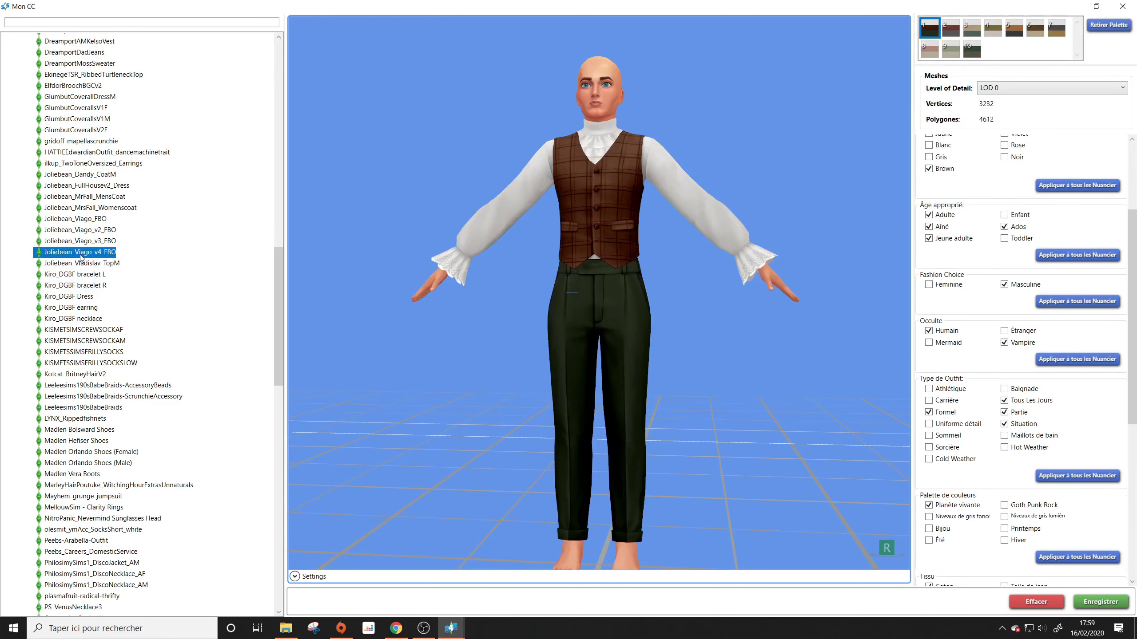
left_click(83, 231)
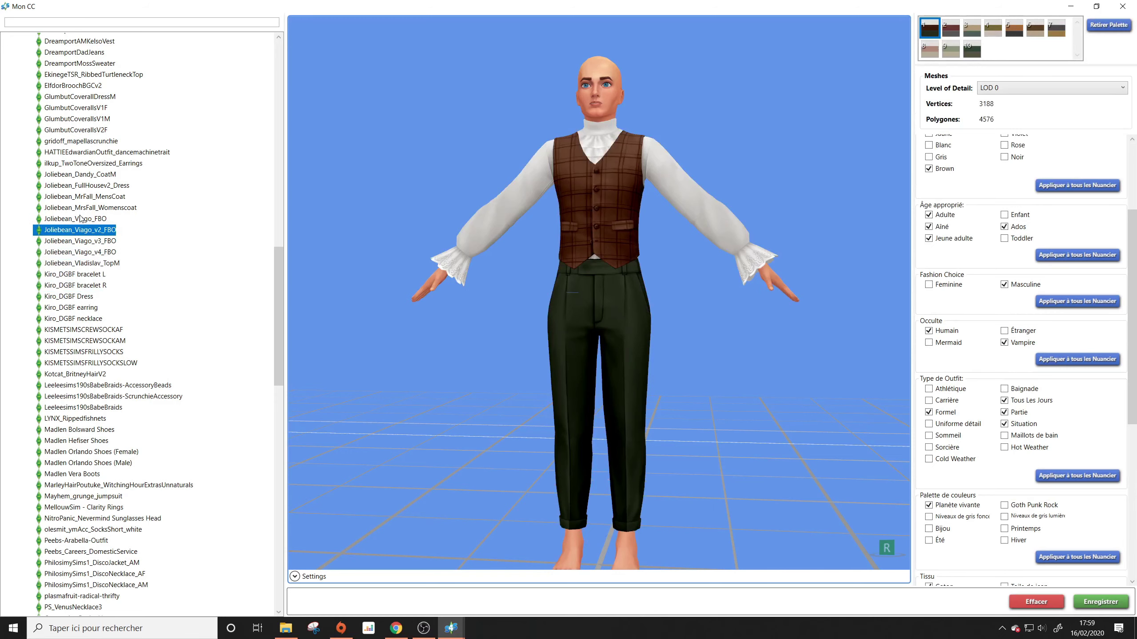
Step: Preview the KISMETSSIMSFRILLYSOCKSLOW, Leeleesims1 ScrunchieAccessory, KISMETSIMSCREWSOCKAM, Kiro_DGBF earring and bracelet R, and Joliebean_Vladislav_TopM packages
left_click(97, 363)
left_click(86, 397)
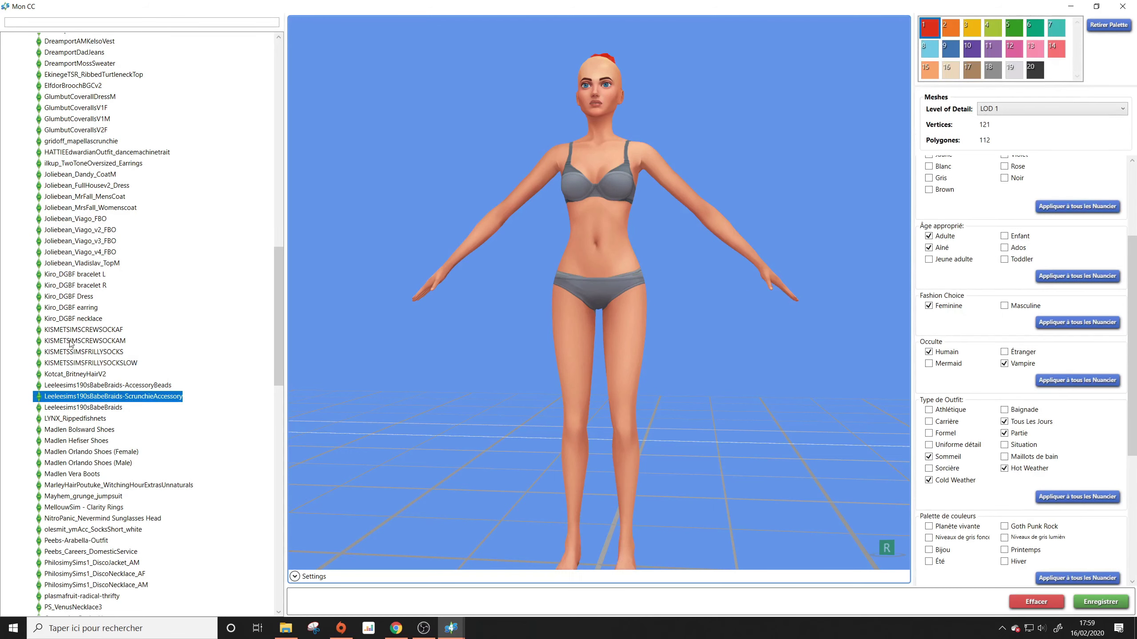
left_click(74, 340)
left_click(68, 309)
left_click(67, 285)
left_click(66, 263)
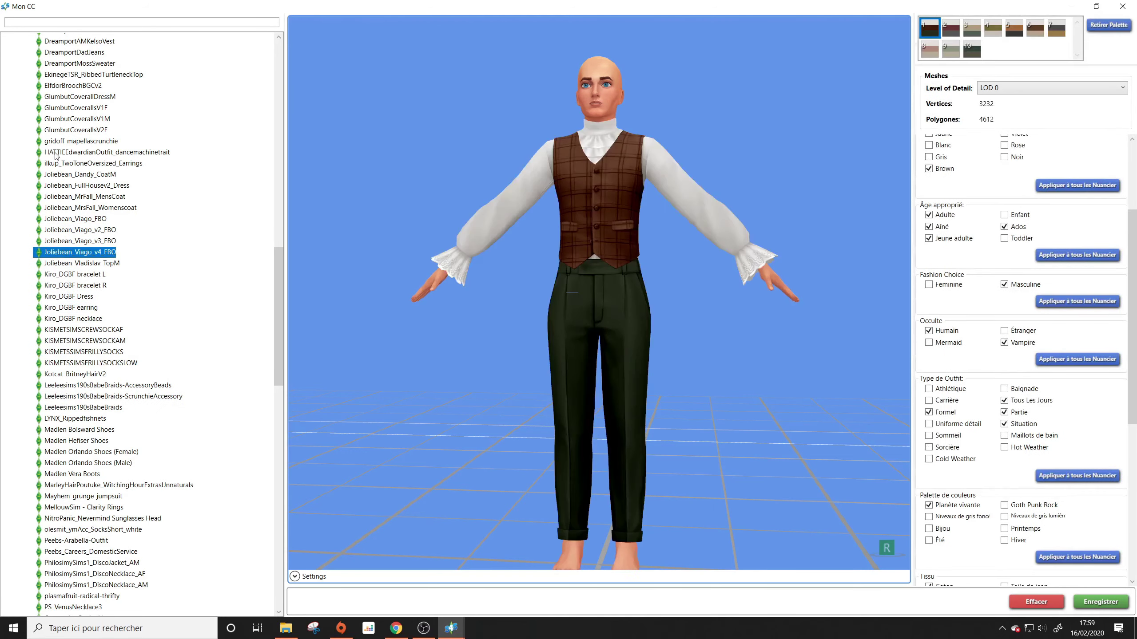
Step: Recheck the HATTIEEdwardianOutfit, gridoff_mapellascrunchie, GlumbutCoveralls V1M and V1F, and Joliebean Viago v4, v3 and v2 packages
left_click(57, 153)
left_click(63, 141)
left_click(63, 118)
left_click(63, 108)
scroll(56, 135, "down", 3)
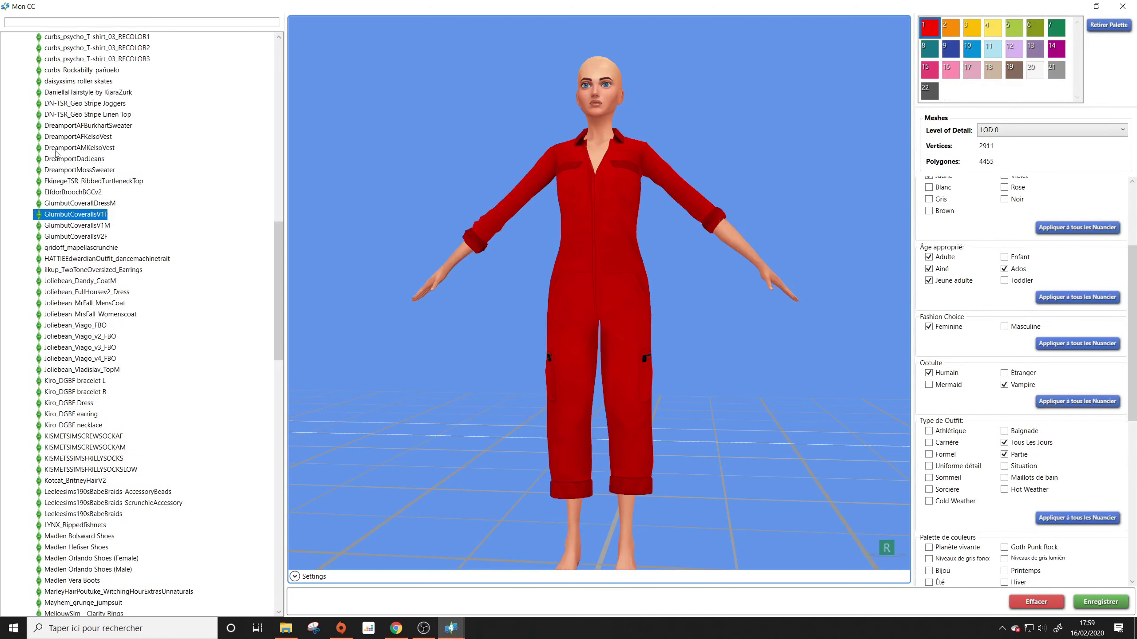
left_click(54, 146)
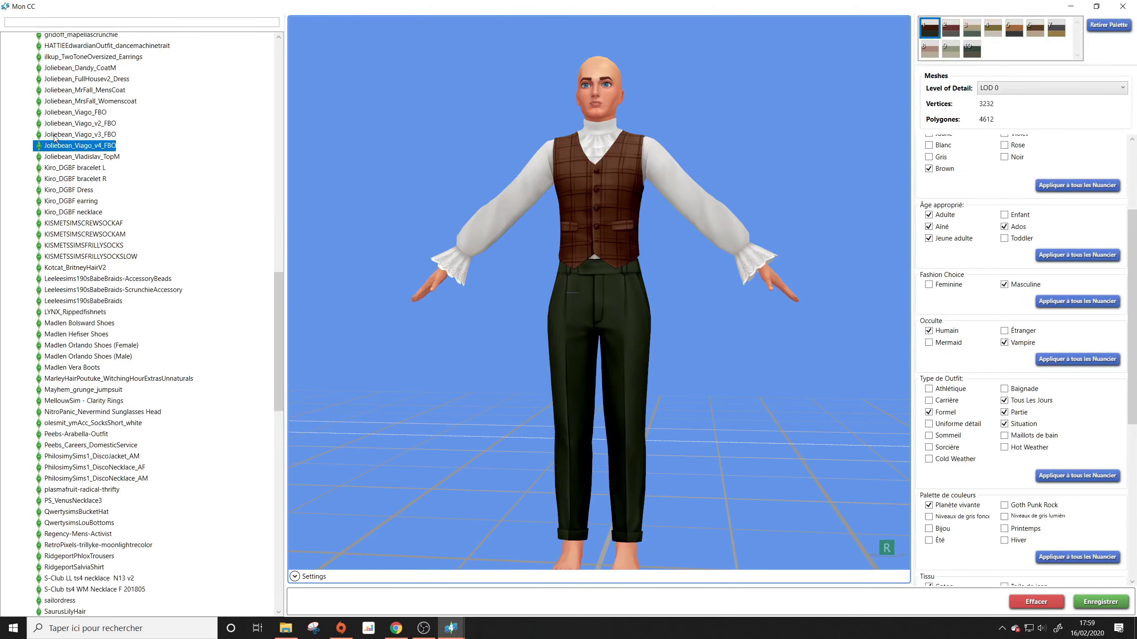
left_click(55, 136)
left_click(63, 125)
Step: Preview the Kiro_DGBF bracelet, Dress and earring, the KISMET crew and frilly socks, and the Leeleesims1 AccessoryBeads packages
left_click(64, 179)
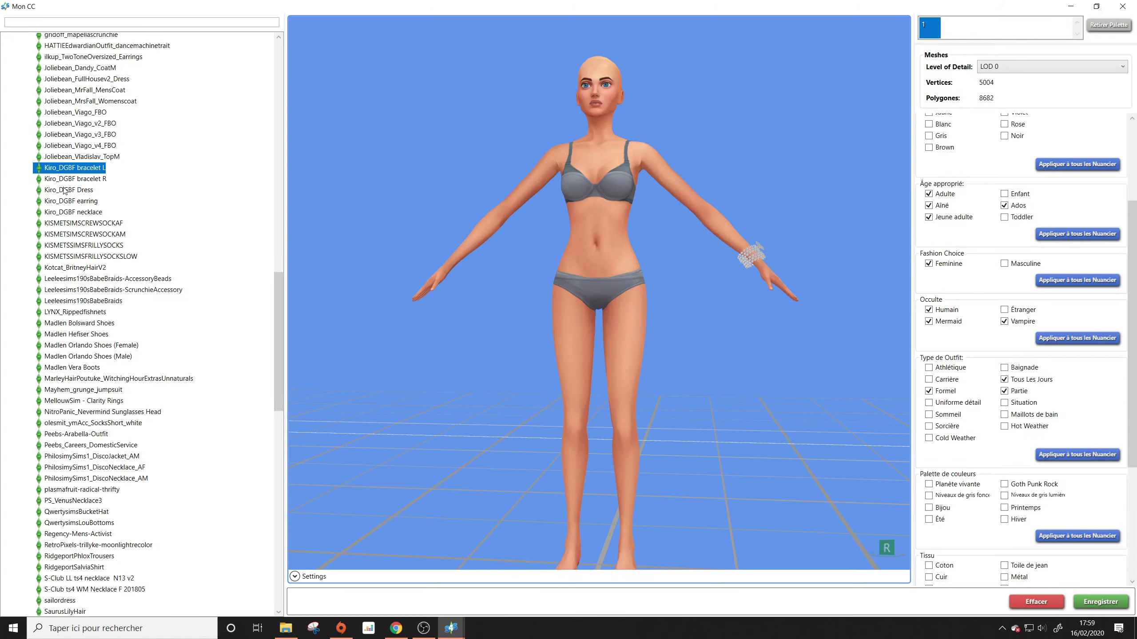
left_click(65, 192)
left_click(63, 202)
left_click(63, 234)
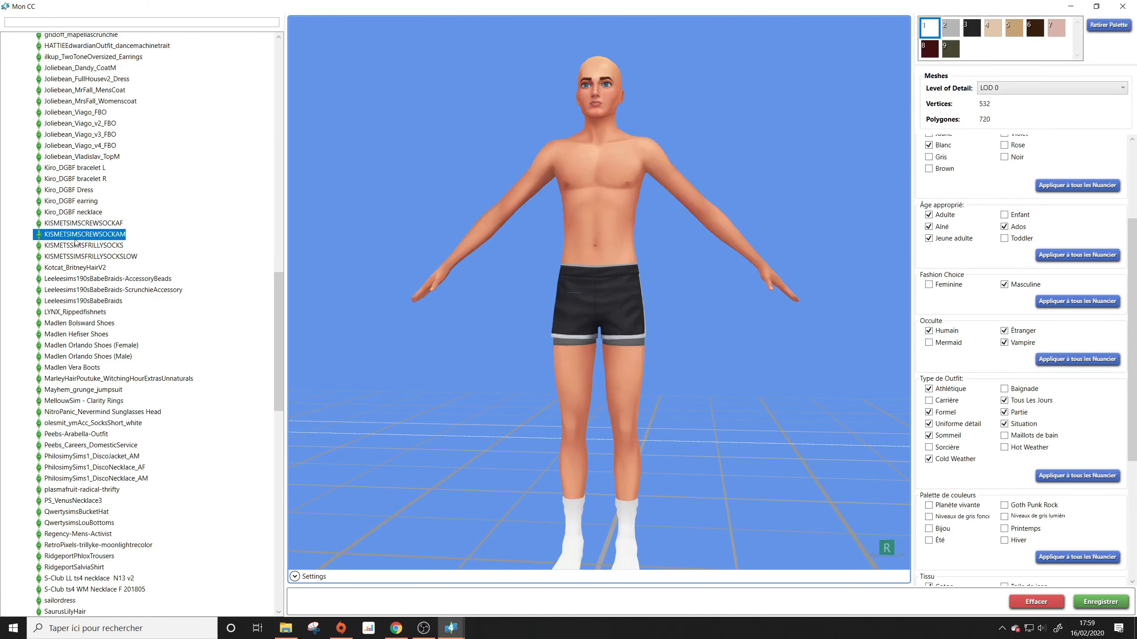
left_click(72, 246)
left_click(68, 261)
left_click(66, 279)
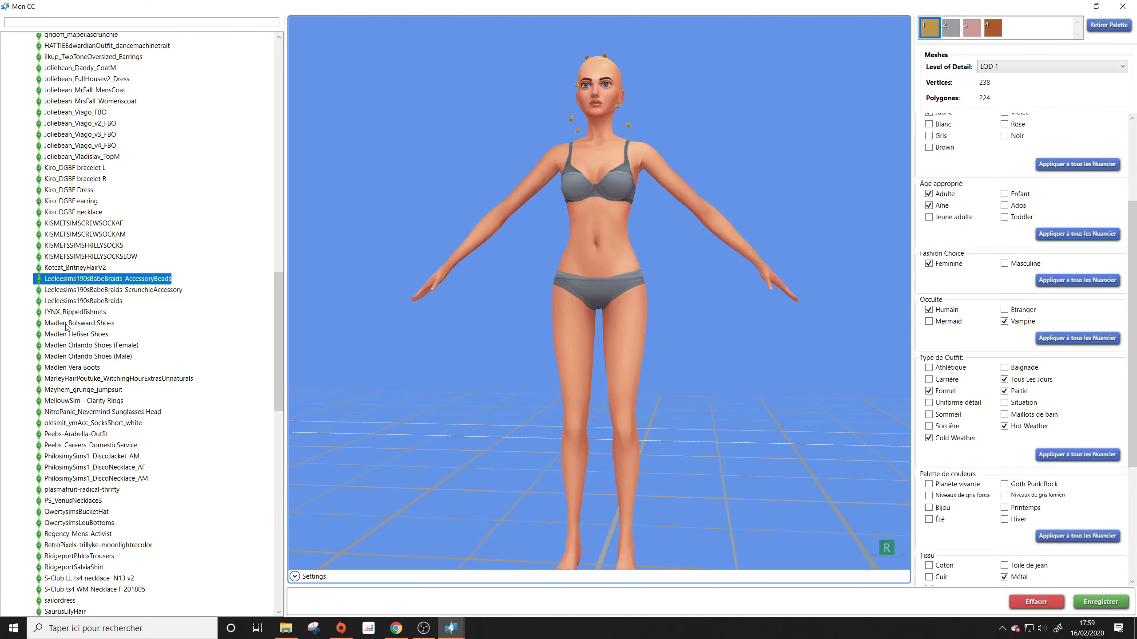
Step: Preview the Leeleesims1 90sBabeBraids and ScrunchieAccessory packages, and the Madlen Bolsward Shoes, Hefiser Shoes and Vera Boots
left_click(65, 324)
left_click(69, 301)
left_click(71, 290)
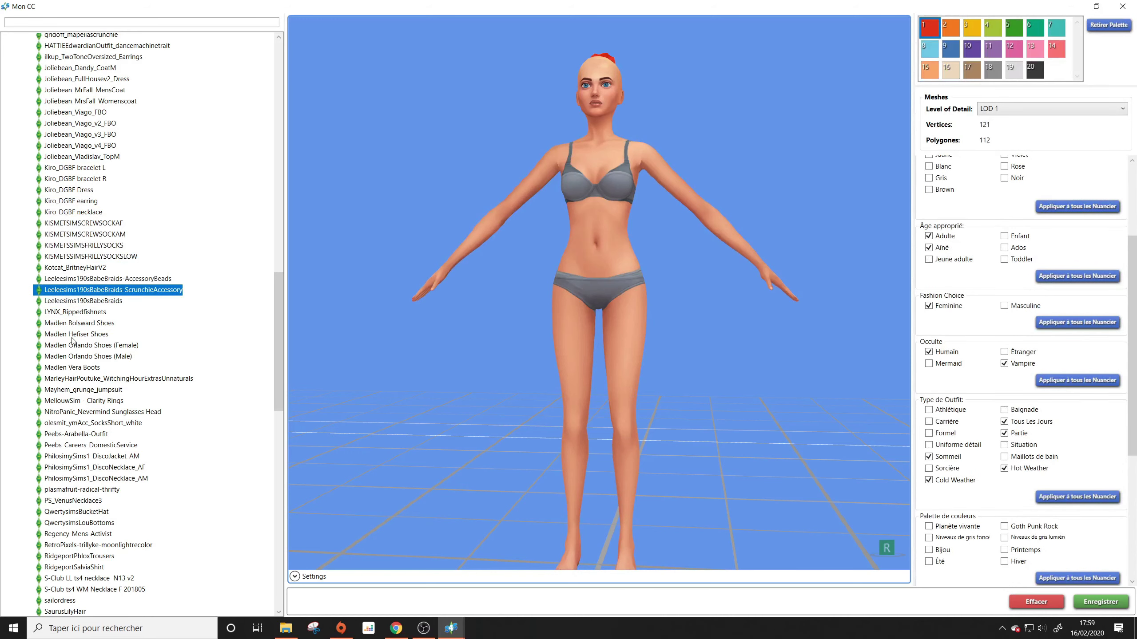
left_click(72, 337)
left_click(73, 368)
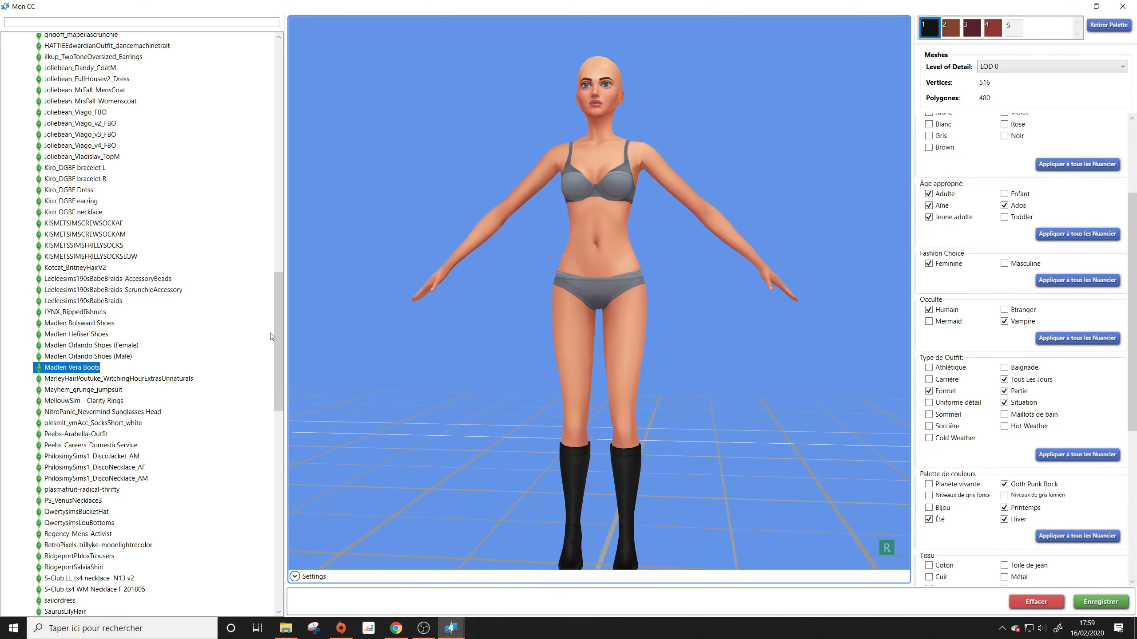
Step: Preview the MarleyHairPoutuke_WitchingHourExtrasUnnaturals hair and inspect the MellouwSim - Clarity Rings package on the model's hands
left_click_drag(277, 317, 278, 372)
left_click(93, 148)
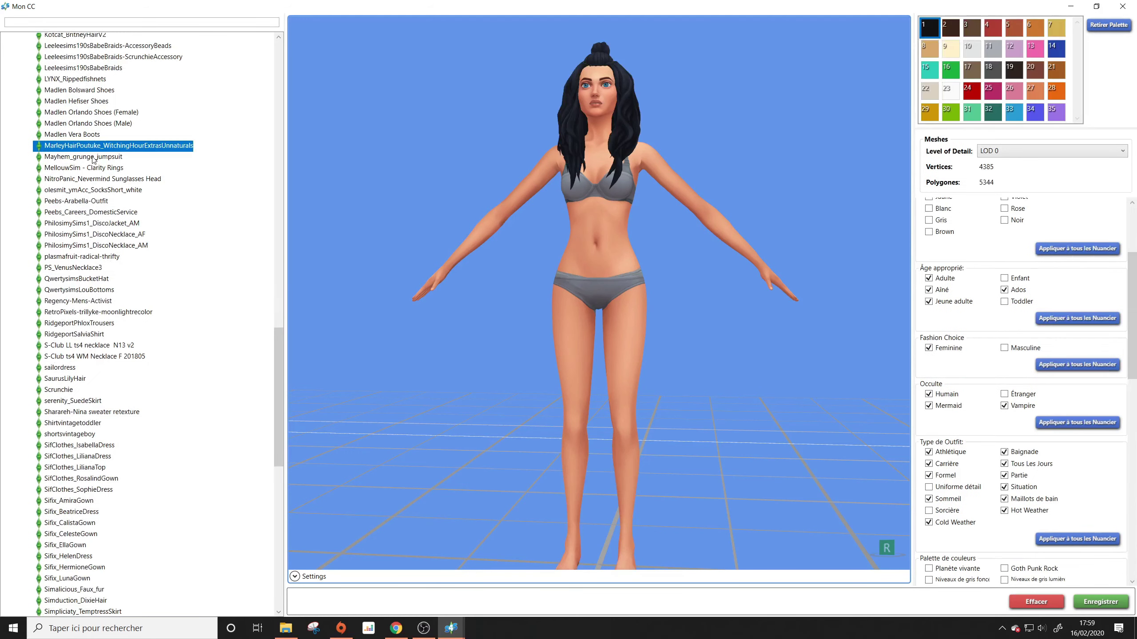
left_click(88, 168)
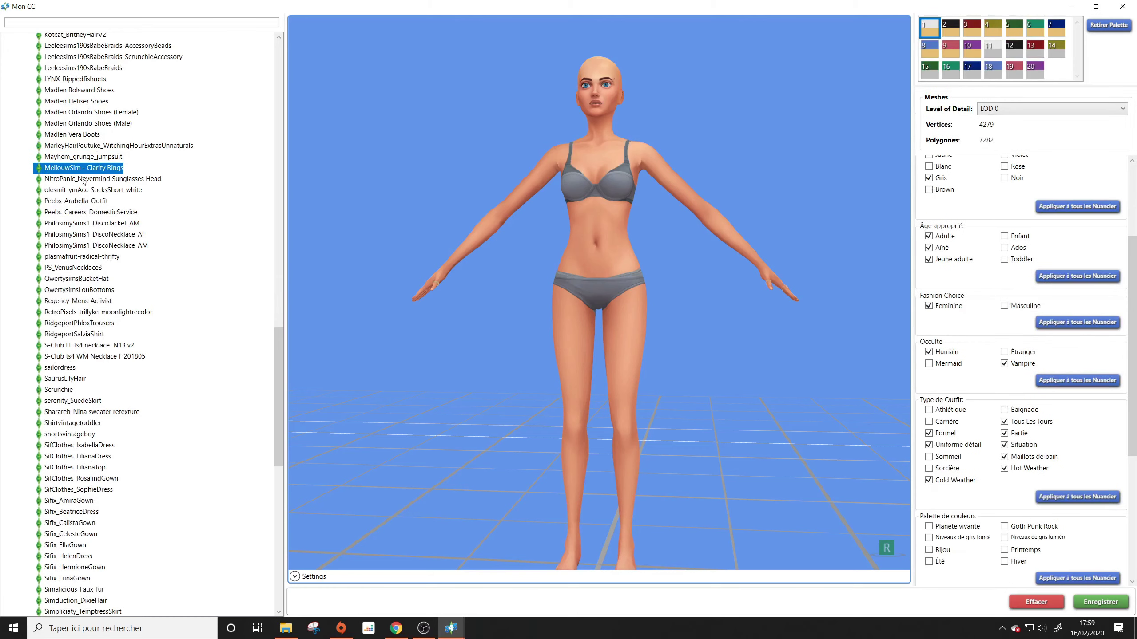
left_click_drag(386, 200, 440, 251)
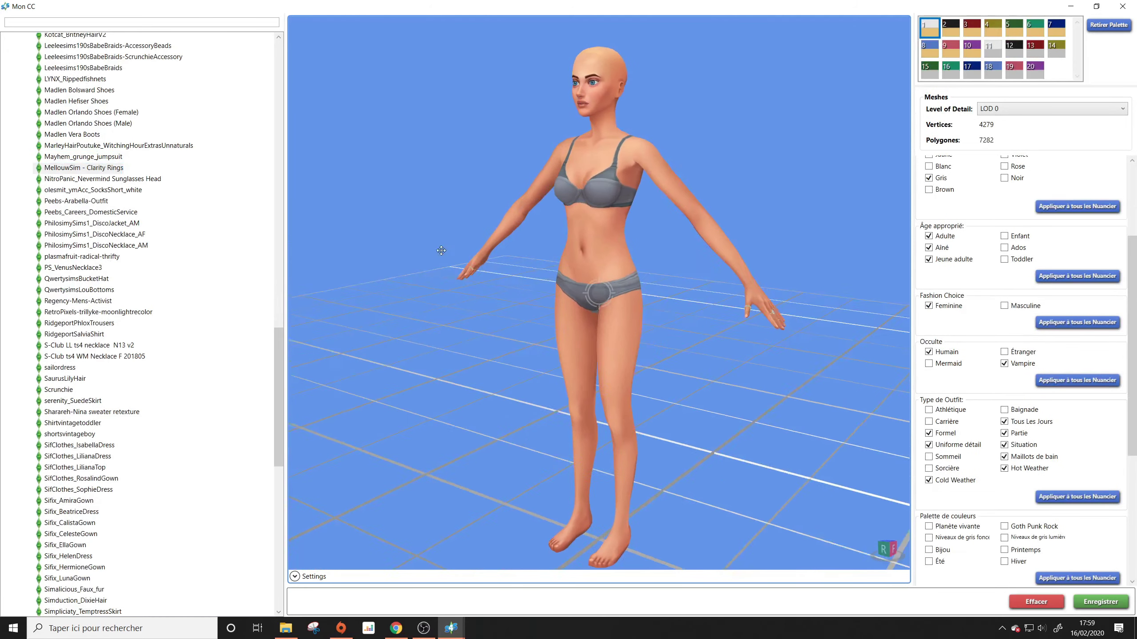
Step: Preview the Peebs-Arabella-Outfit, olesmit_ymAcc_SocksShort_white, PhilosimySims1_DiscoJacket_AM and Peebs_Careers_DomesticService packages
left_click(93, 202)
left_click(98, 191)
left_click(83, 224)
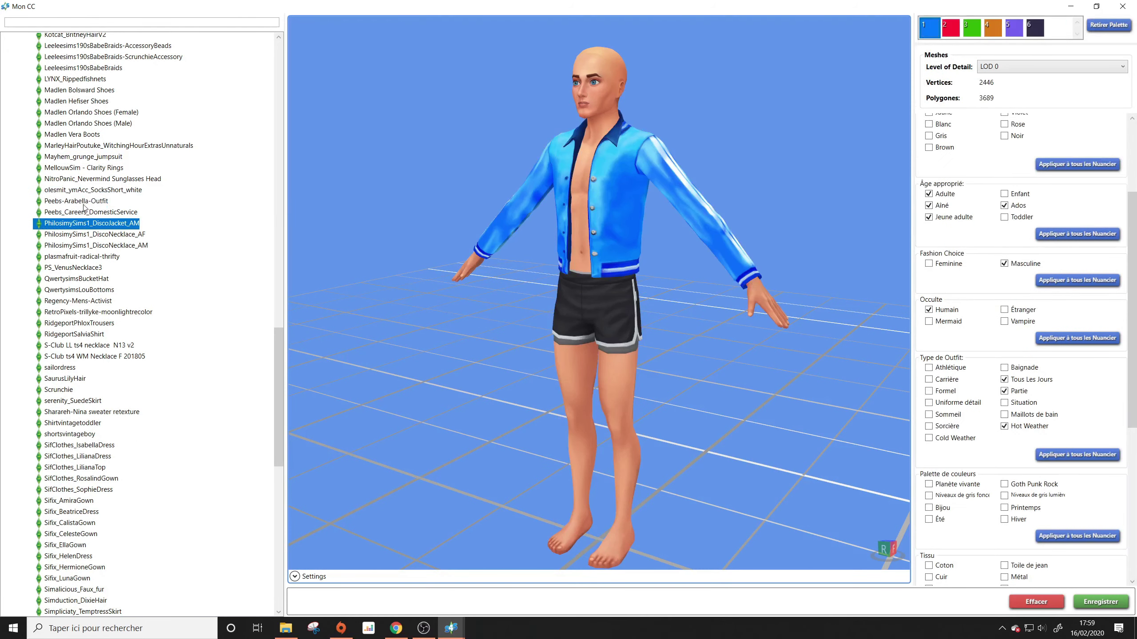
left_click(84, 204)
left_click(85, 214)
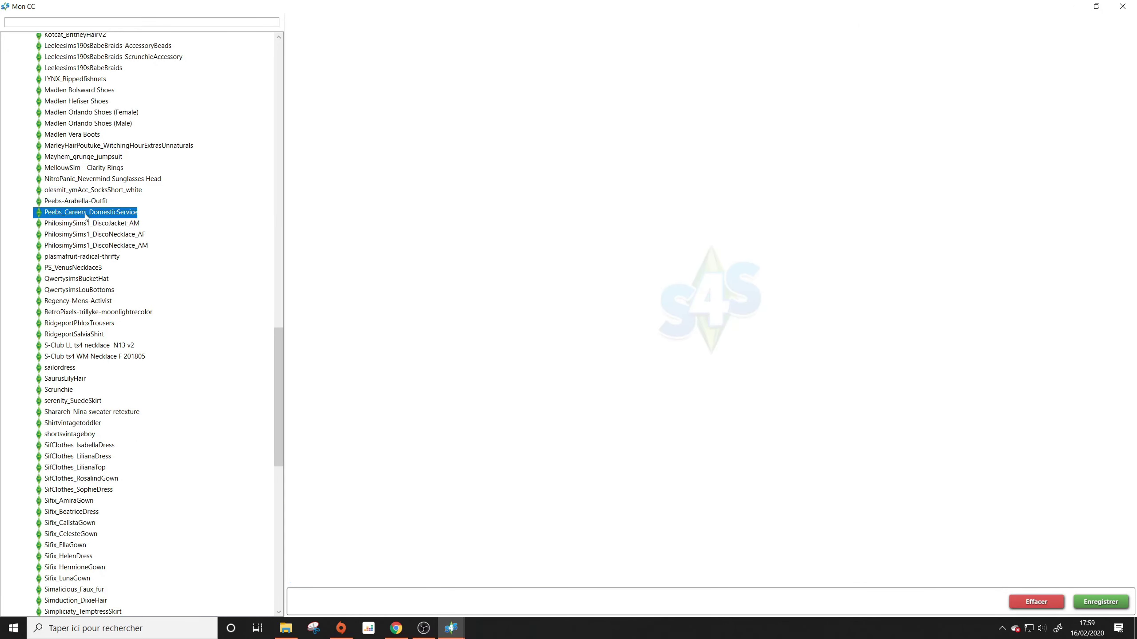
Step: Inspect the olesmit_ymAcc_SocksShort_white package on the male model from different angles
left_click(93, 191)
right_click_drag(443, 226, 299, 275)
right_click_drag(407, 282, 348, 175)
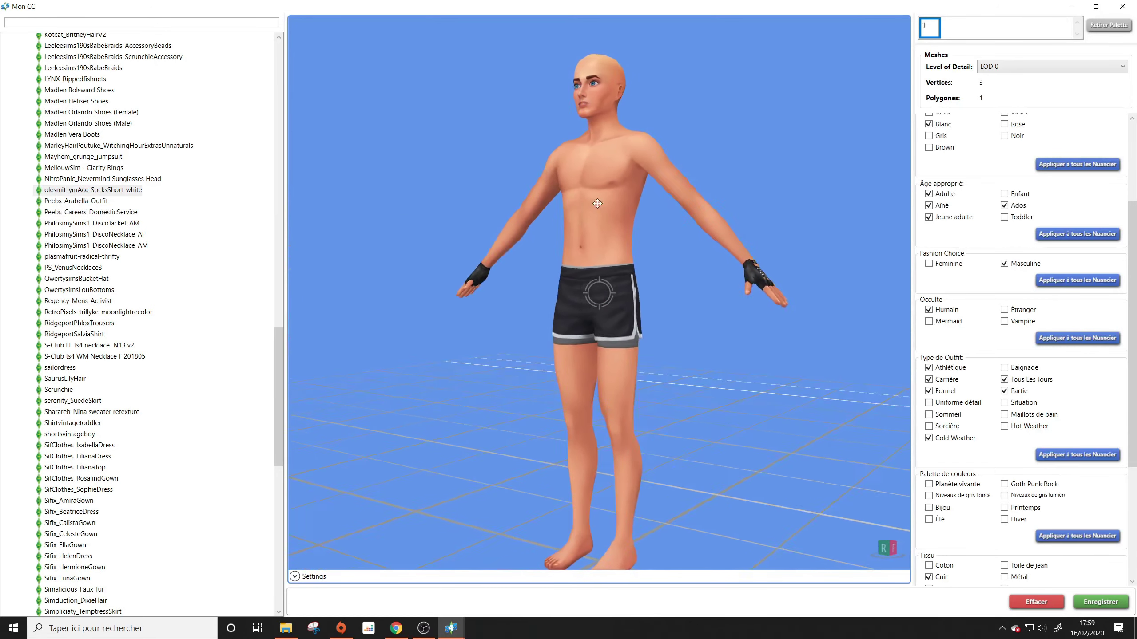
Step: Preview the PhilosimySims1_DiscoNecklace_AF, PS_VenusNecklace3, QwertysimsLouBottoms, RetroPixels-trillyke-moonlightrecolor and both S-Club necklace packages
left_click(103, 235)
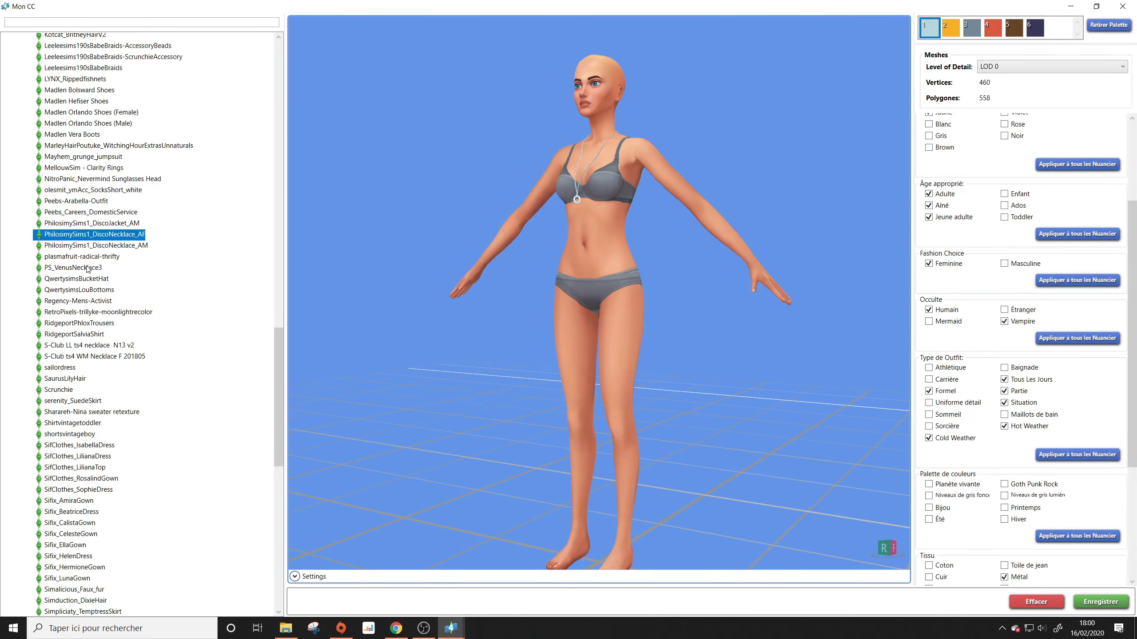
left_click(87, 268)
left_click(84, 290)
left_click(80, 312)
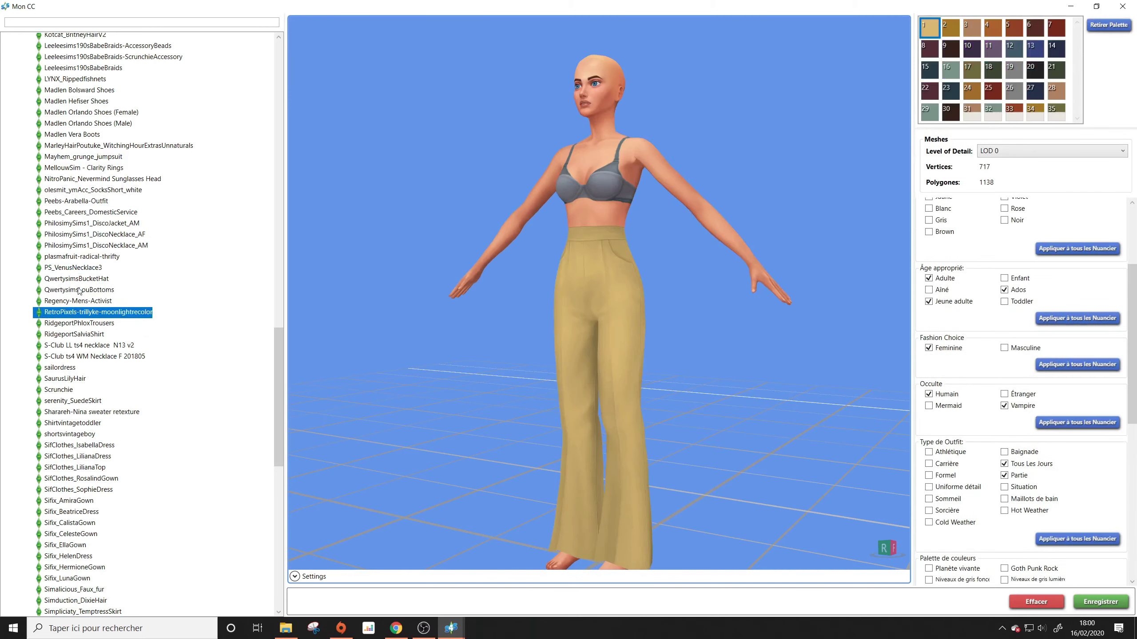
scroll(79, 238, "down", 4)
left_click(77, 251)
left_click(77, 239)
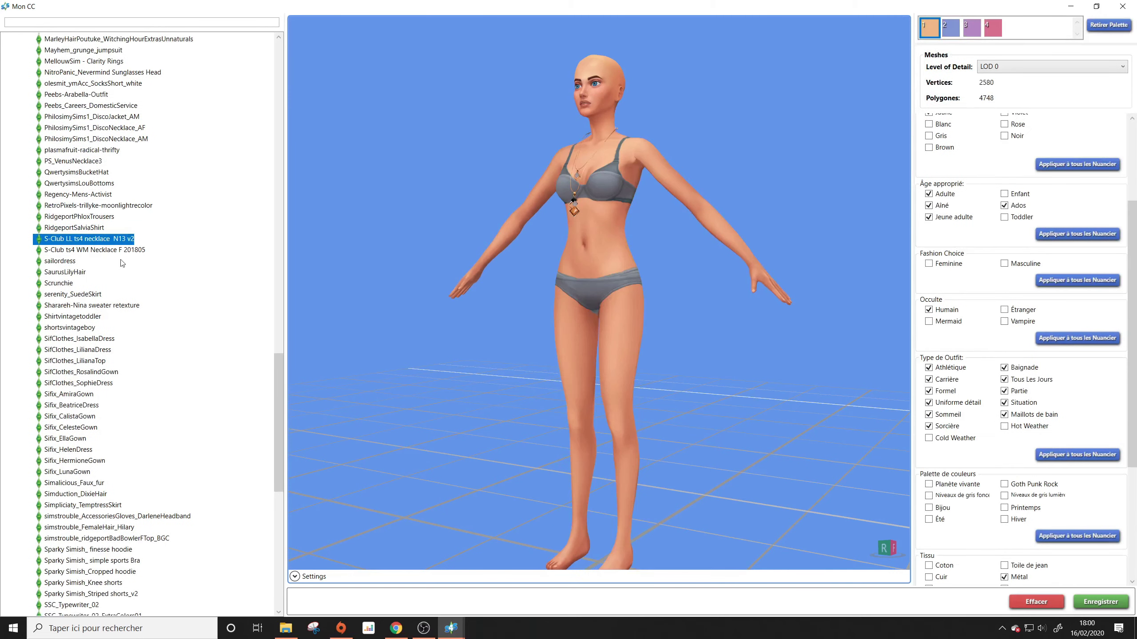
Step: Preview the SifClothes_RosalindGown, SifClothes_LilianaTop and SifClothes_LilianaDress packages
scroll(76, 246, "down", 4)
left_click(69, 237)
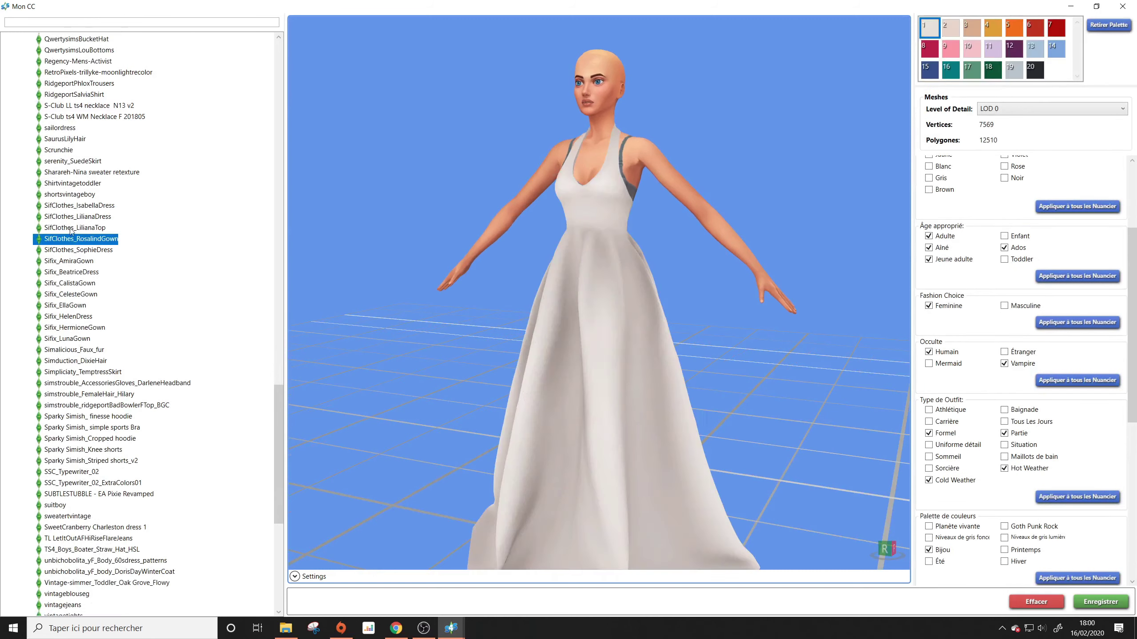
left_click(71, 228)
left_click(72, 216)
Step: Preview the Sifix EllaGown, CalistaGown, BeatriceDress, AmiraGown and HelenDress packages
scroll(66, 231, "down", 3)
left_click(65, 188)
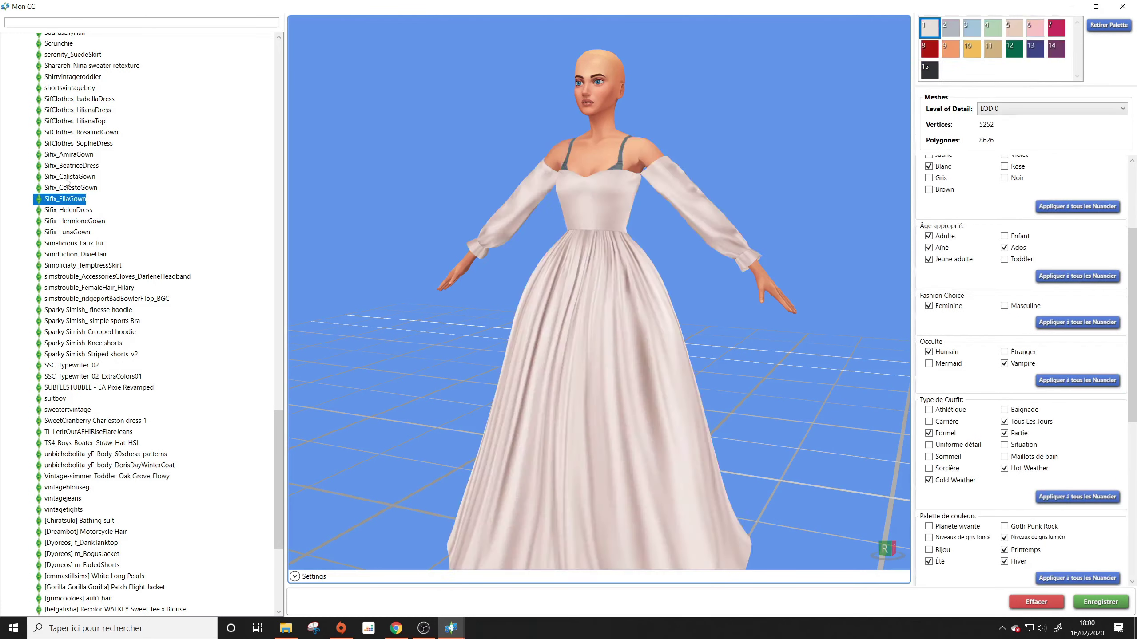
left_click(65, 177)
left_click(60, 165)
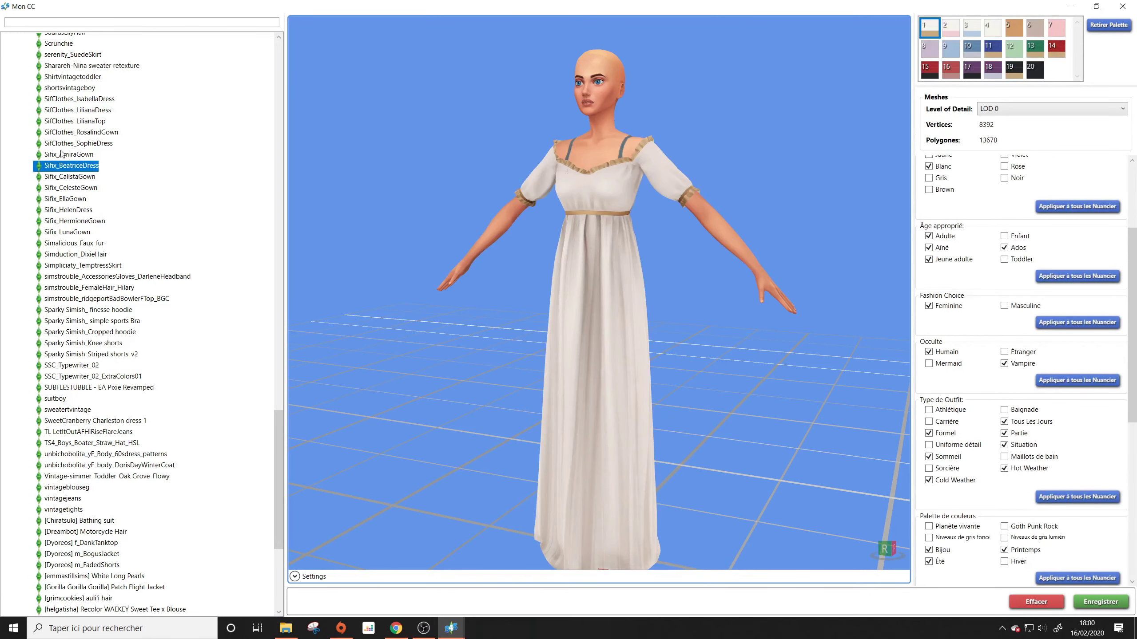
left_click(62, 154)
left_click(78, 211)
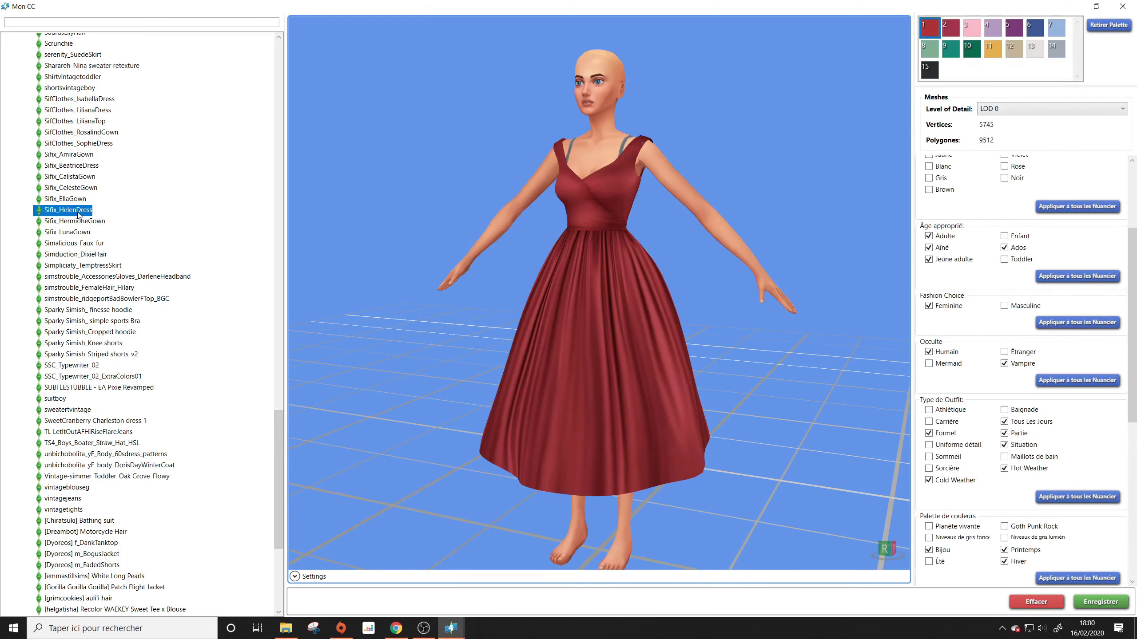
Step: Preview the Simduction_DixieHair, Simpliciaty_TemptressSkirt, simstrouble_ridgeportBadBowlerFTop_BGC and simstrouble_AccessoriesGloves_DarleneHeadband packages
left_click(68, 255)
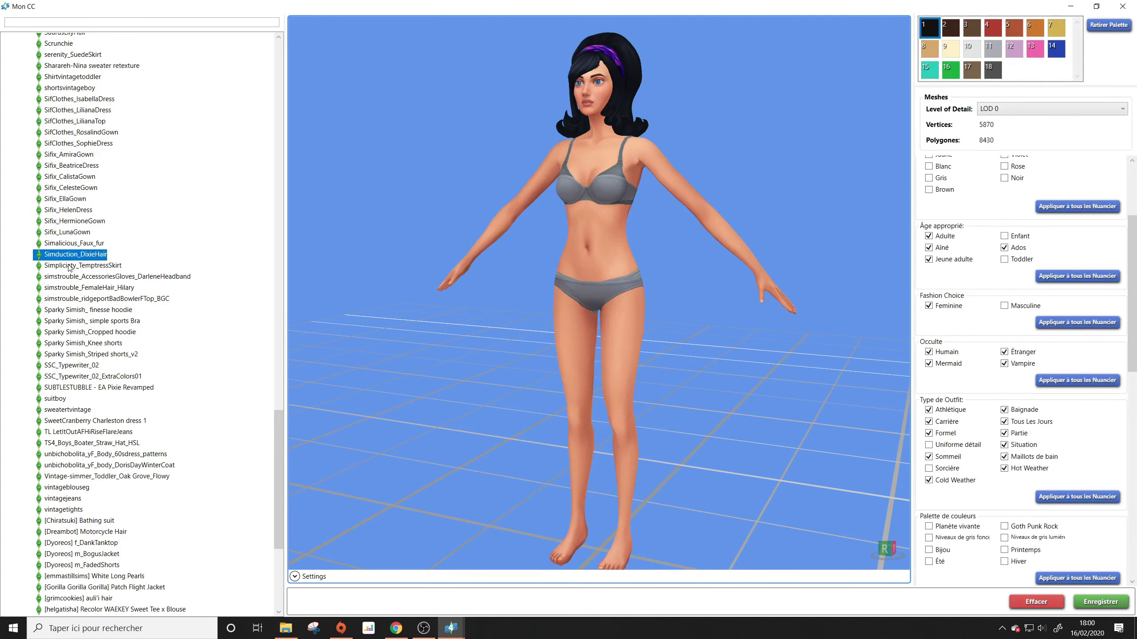
left_click(74, 265)
left_click(82, 299)
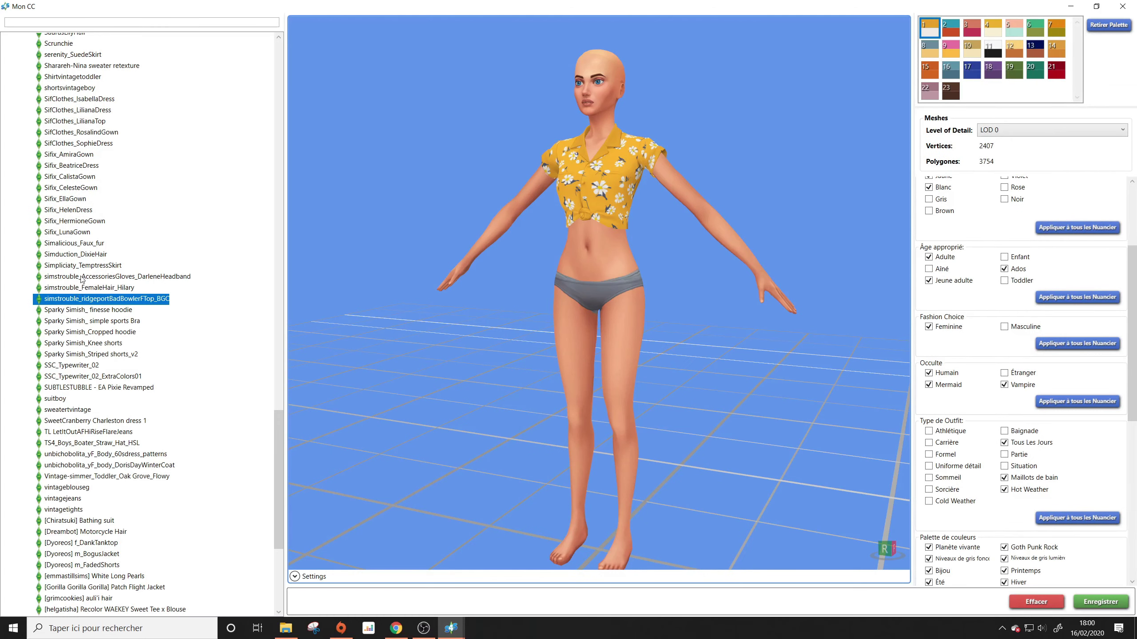
left_click(83, 277)
Step: Preview the Sparky Simish finesse hoodie, Cropped hoodie and Striped shorts_v2, and the SSC_Typewriter_02_ExtraColors01 package
left_click(80, 311)
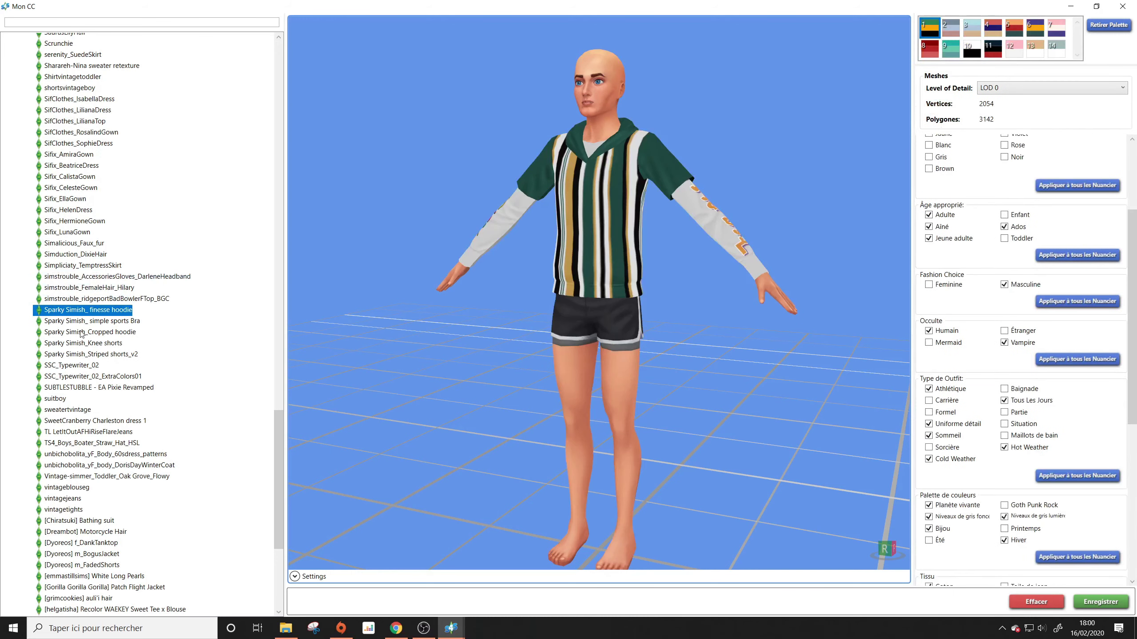
left_click(83, 332)
left_click(87, 354)
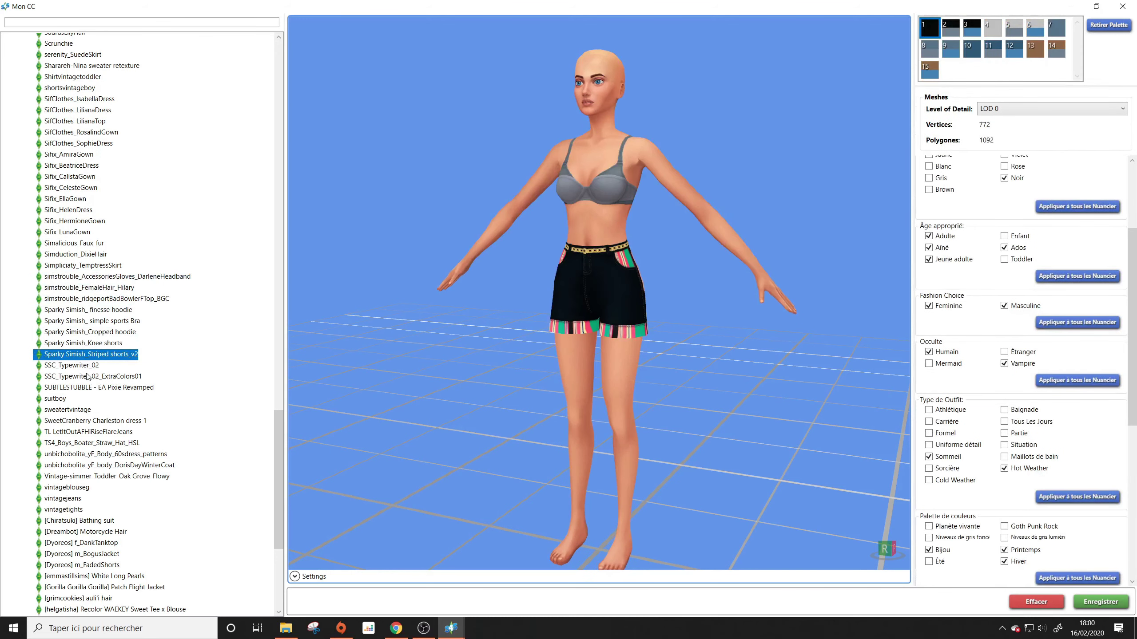
left_click(93, 376)
scroll(83, 314, "down", 4)
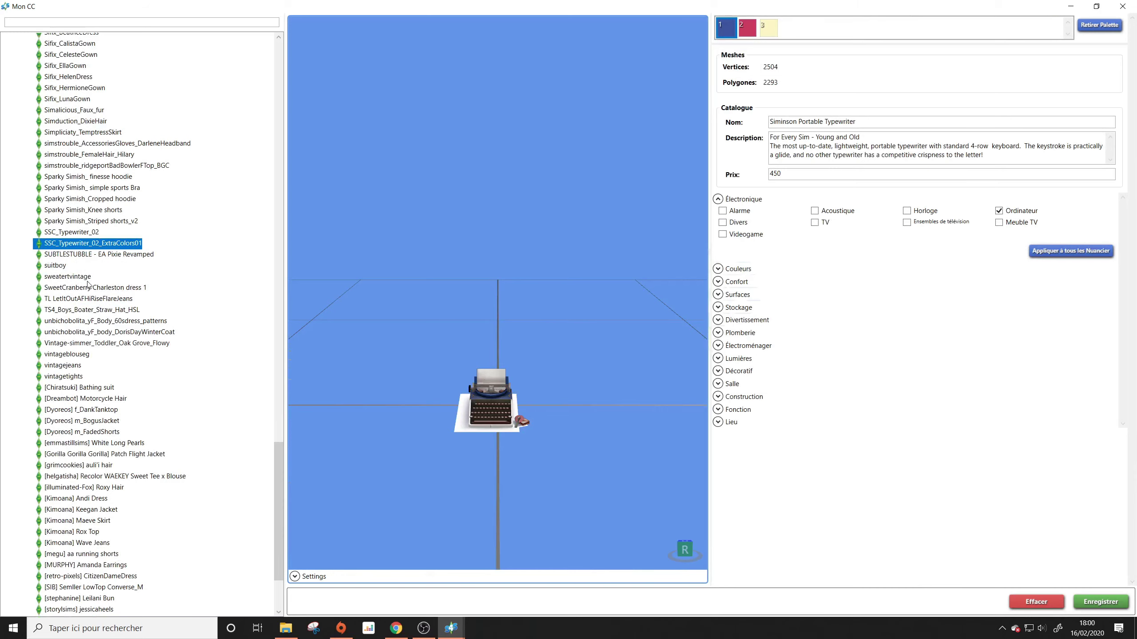
Step: Preview the EA Pixie Revamped hair, sweatertvintage, Charleston dress 1, 60sdress_patterns, Toddler_Oak Grove_Flowy and LetItOutAFHiRiseFlareJeans packages
left_click(80, 255)
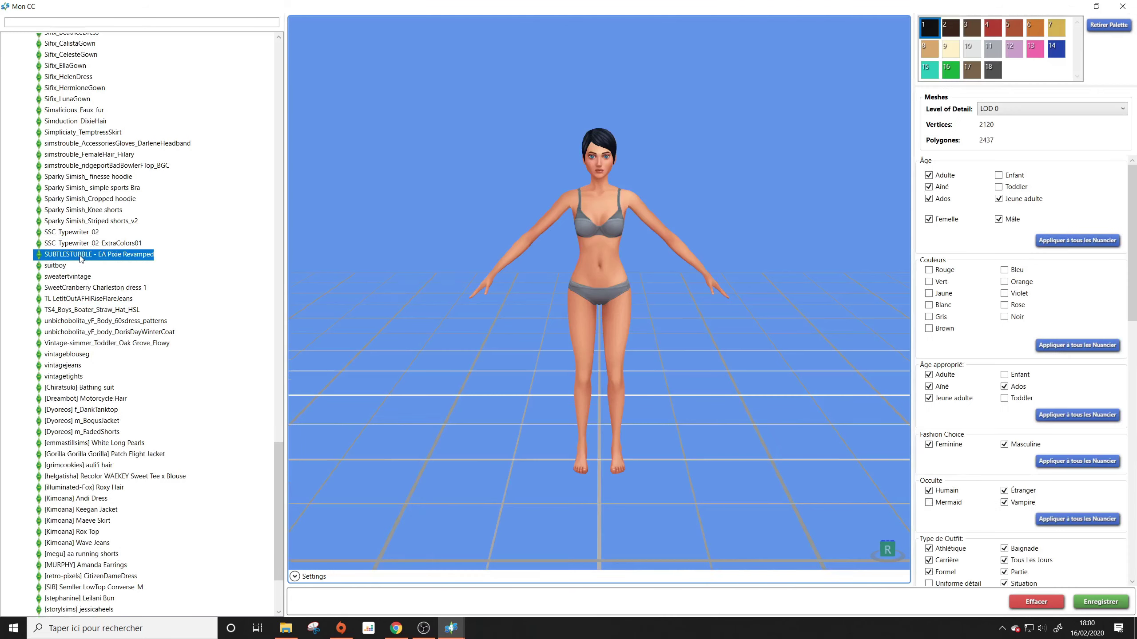
left_click(72, 281)
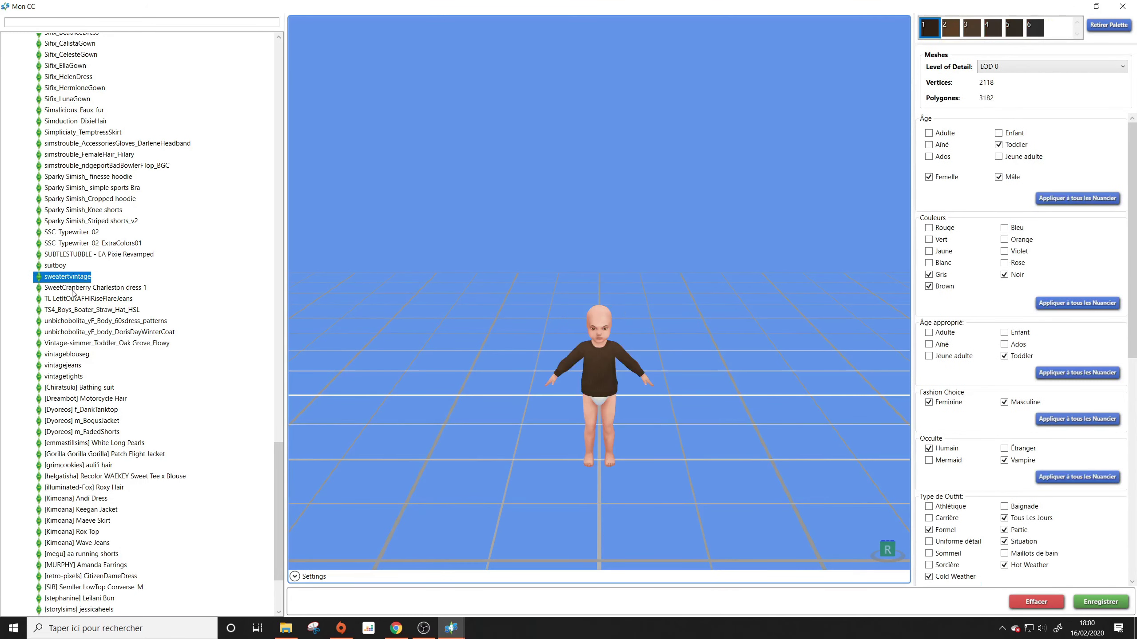
left_click(73, 290)
left_click(71, 322)
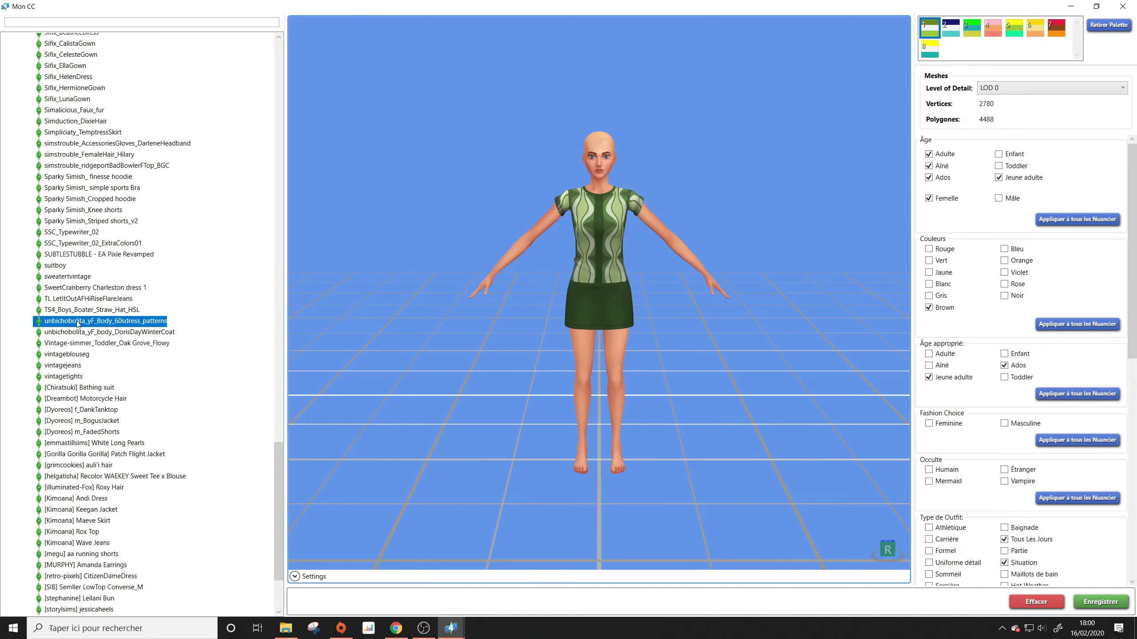
left_click(74, 344)
left_click(92, 298)
Step: Inspect the SweetCranberry Charleston dress 1 from the side and try to delete its package
left_click(94, 288)
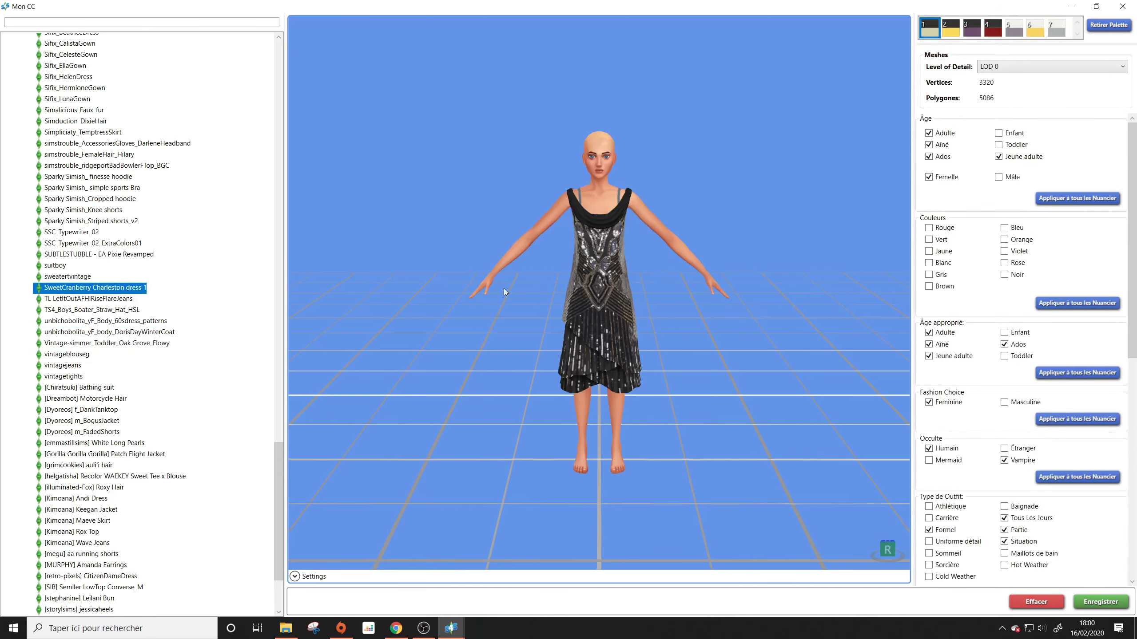
left_click_drag(506, 292, 728, 219)
key("Delete")
left_click(649, 352)
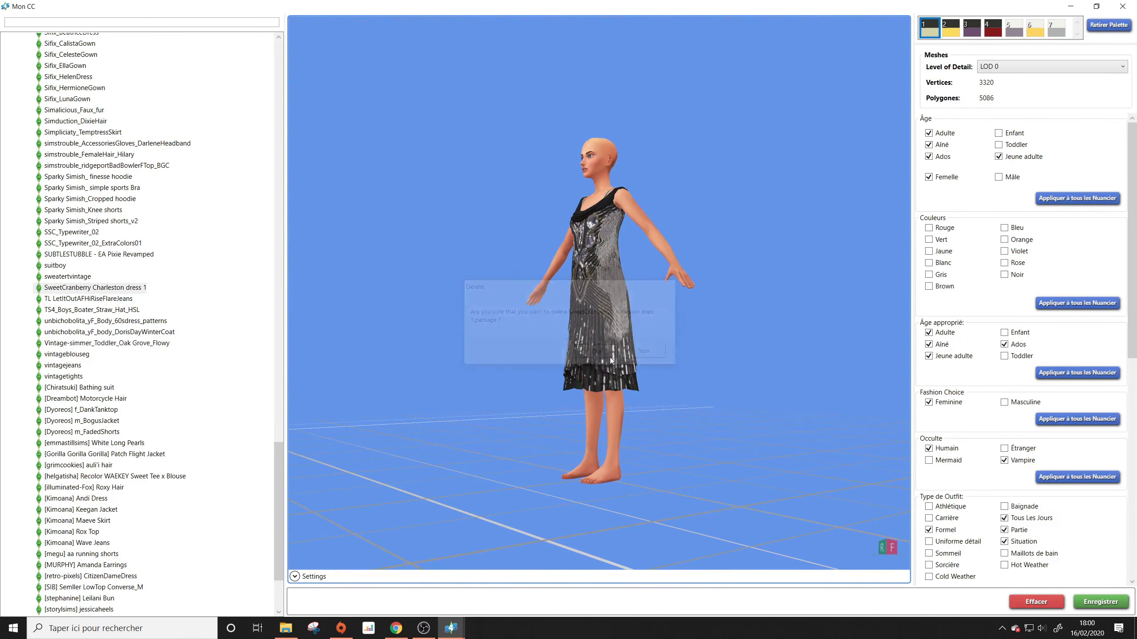
Step: Preview the vintageblouseg, vintagetights, [Dyoreos] f_DankTanktop, [Chiratsuki] Bathing suit and [Dreambot] Motorcycle Hair packages
left_click(78, 355)
left_click(76, 378)
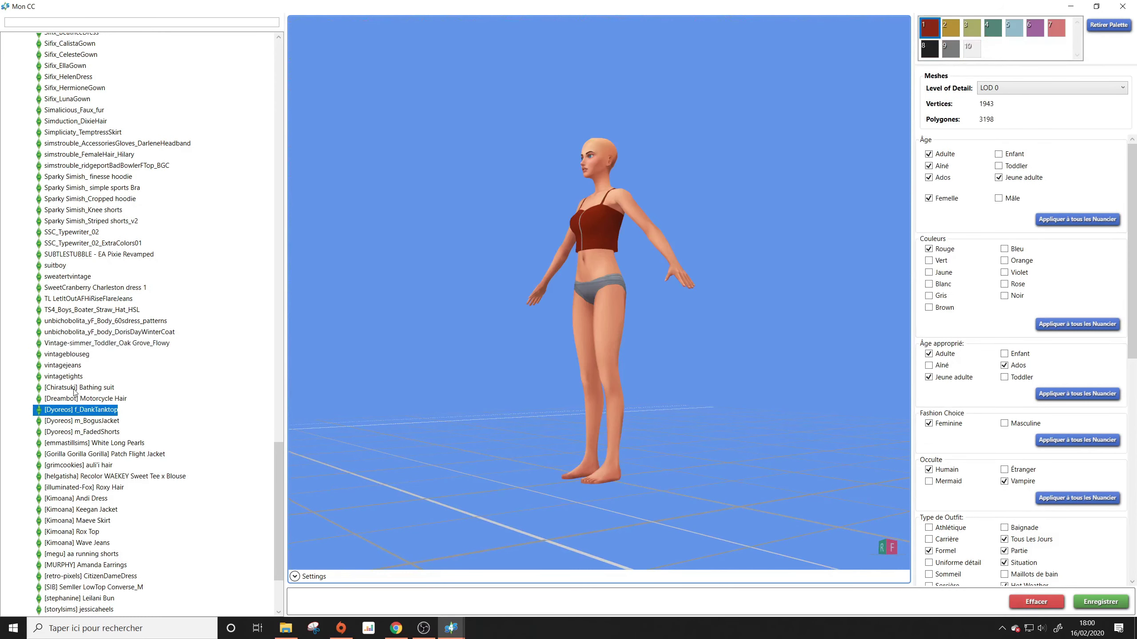
left_click(66, 388)
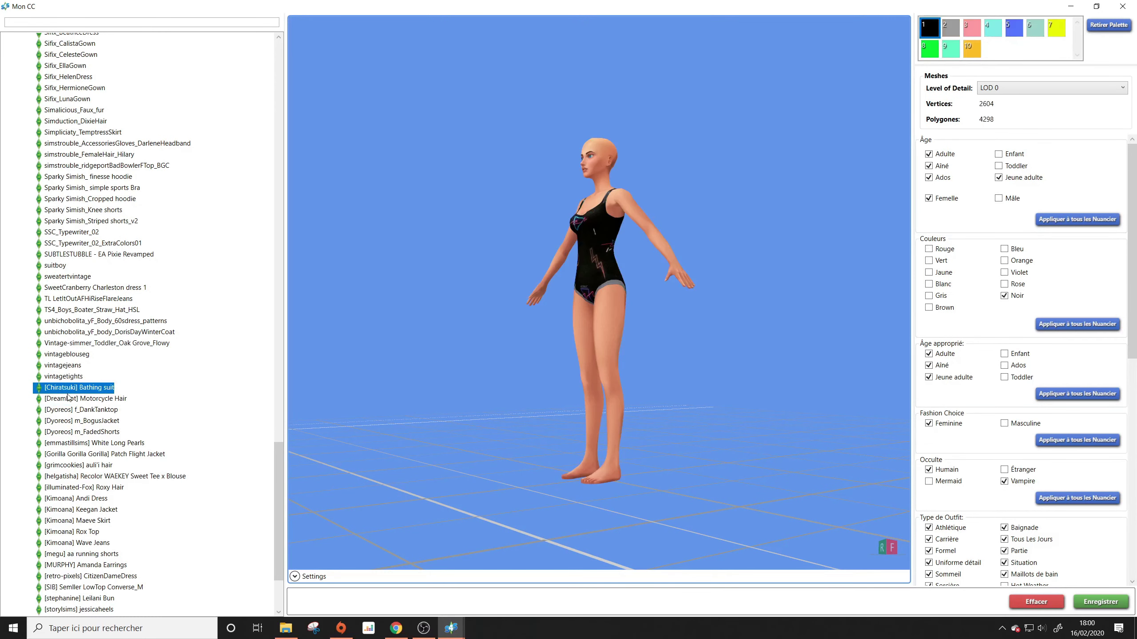
left_click(68, 397)
Step: Inspect the [emmastillsims] White Long Pearls on the model up close and preview the [Gorilla Gorilla Gorilla] Patch Flight Jacket
left_click(82, 442)
right_click_drag(568, 388, 634, 332)
scroll(606, 290, "up", 3)
right_click_drag(606, 290, 593, 298)
left_click(136, 453)
left_click(132, 444)
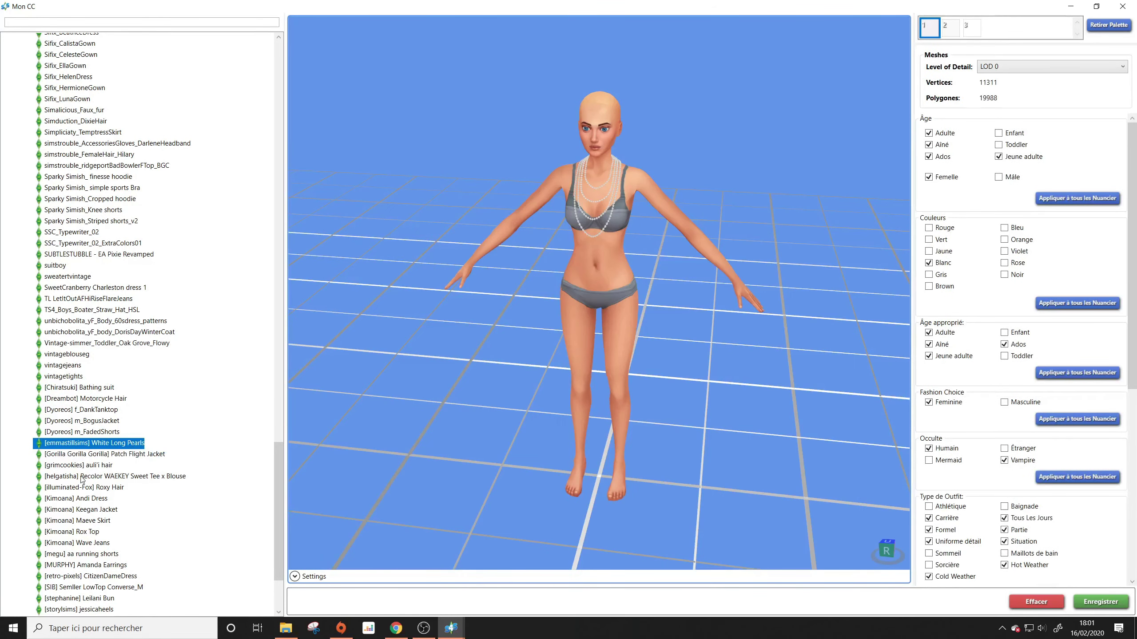
Step: Preview the [grimcookies] auli'i hair, [retro-pixels] CitizenDameDress and [stephanine] Leilani Bun packages
left_click(85, 466)
scroll(85, 457, "down", 3)
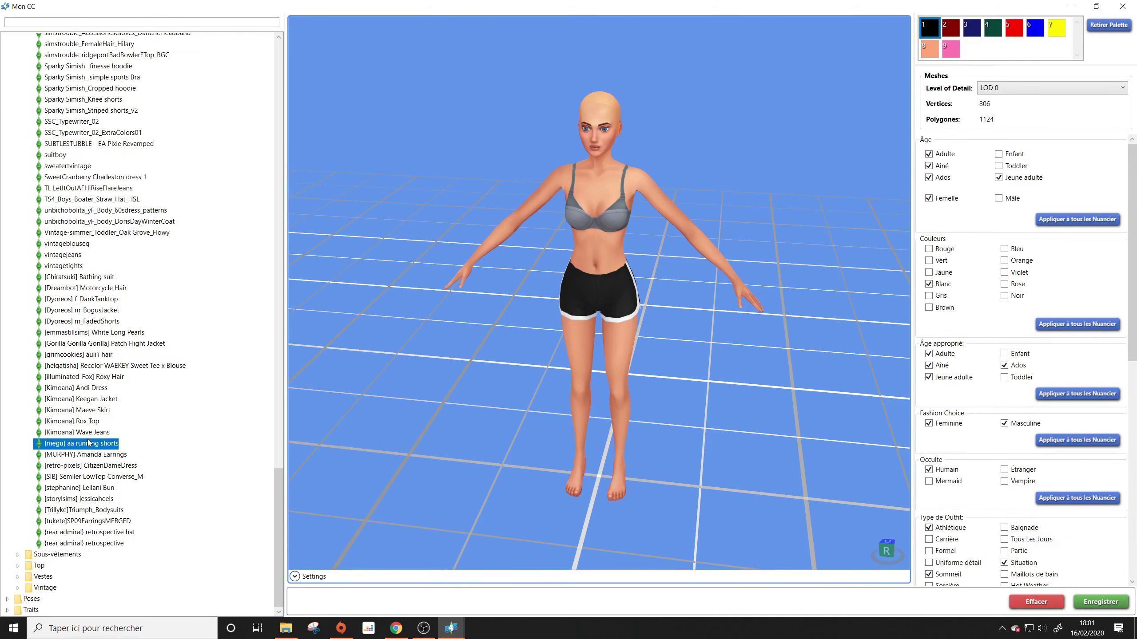
left_click(84, 465)
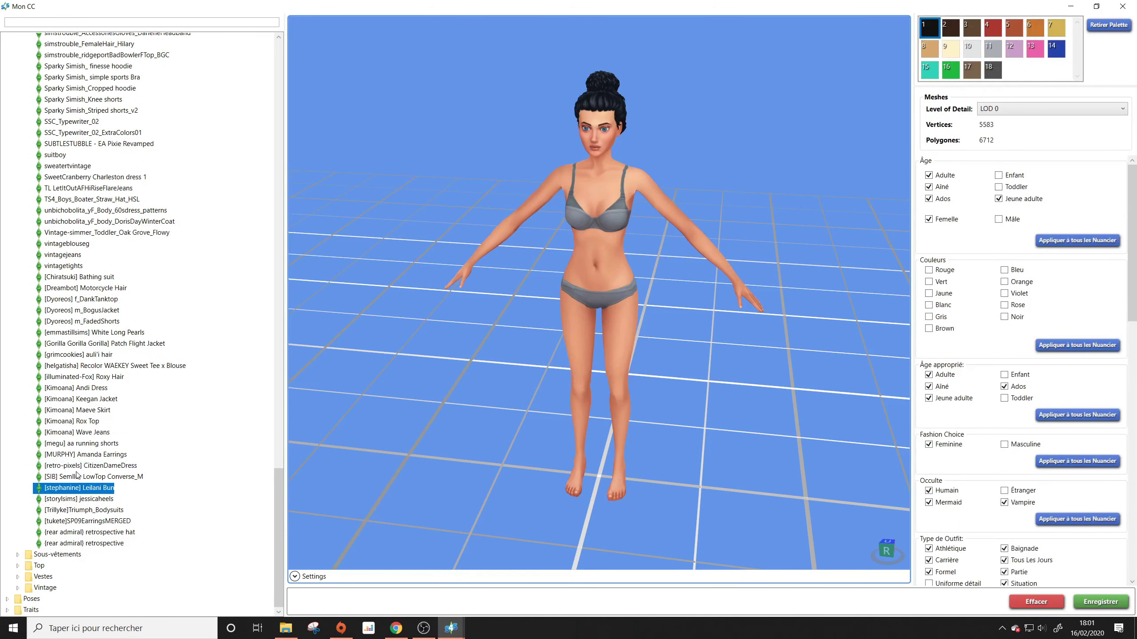
Step: Inspect the [megu] aa running shorts package on the model from different angles
left_click(78, 443)
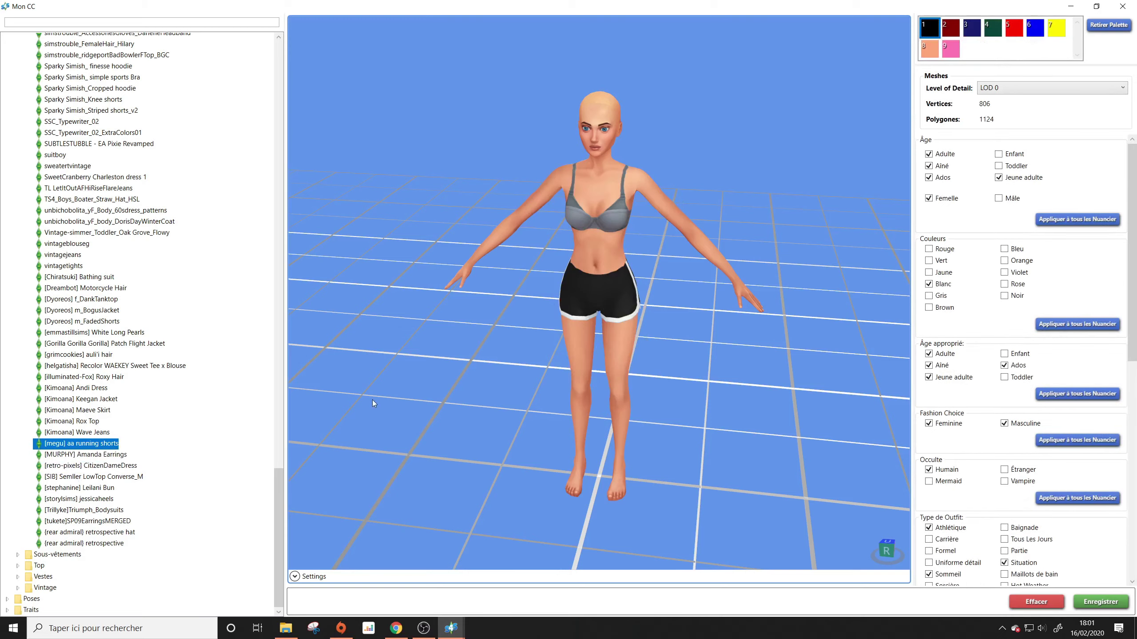
right_click_drag(373, 401, 226, 320)
mouse_move(452, 425)
right_mouse_down()
mouse_move(257, 441)
mouse_move(459, 441)
right_mouse_up()
Step: Preview the [Kimoana] Wave Jeans, Rox Top and Maeve Skirt packages
left_click(89, 433)
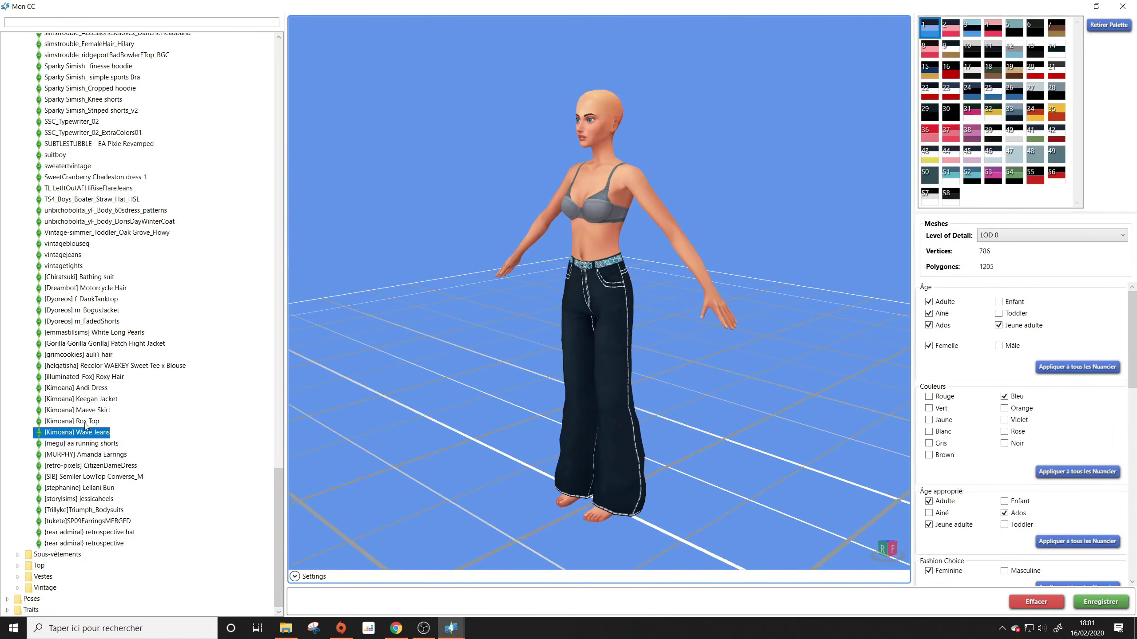
left_click(82, 420)
key("Up")
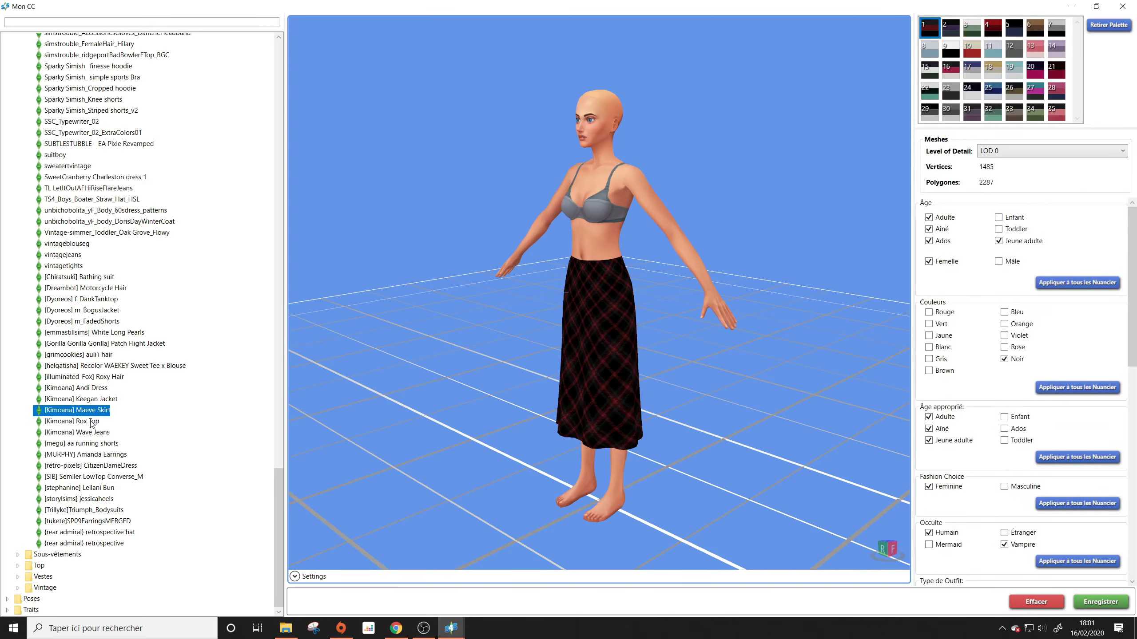
Step: Delete the [Kimoana] Rox Top package
left_click(92, 423)
key("Delete")
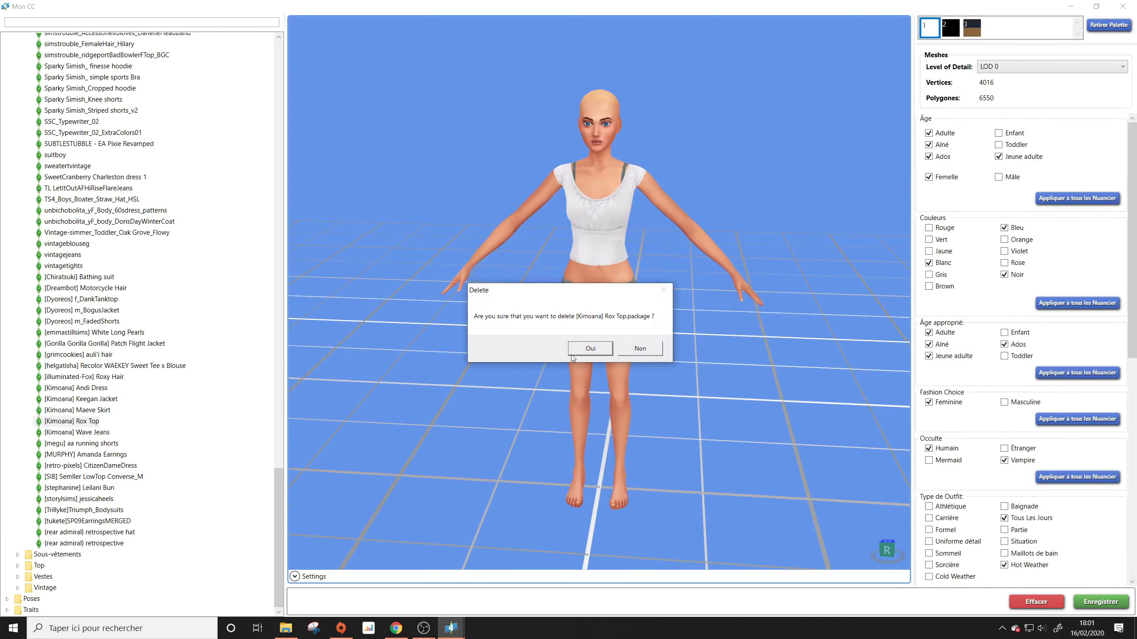
left_click(577, 353)
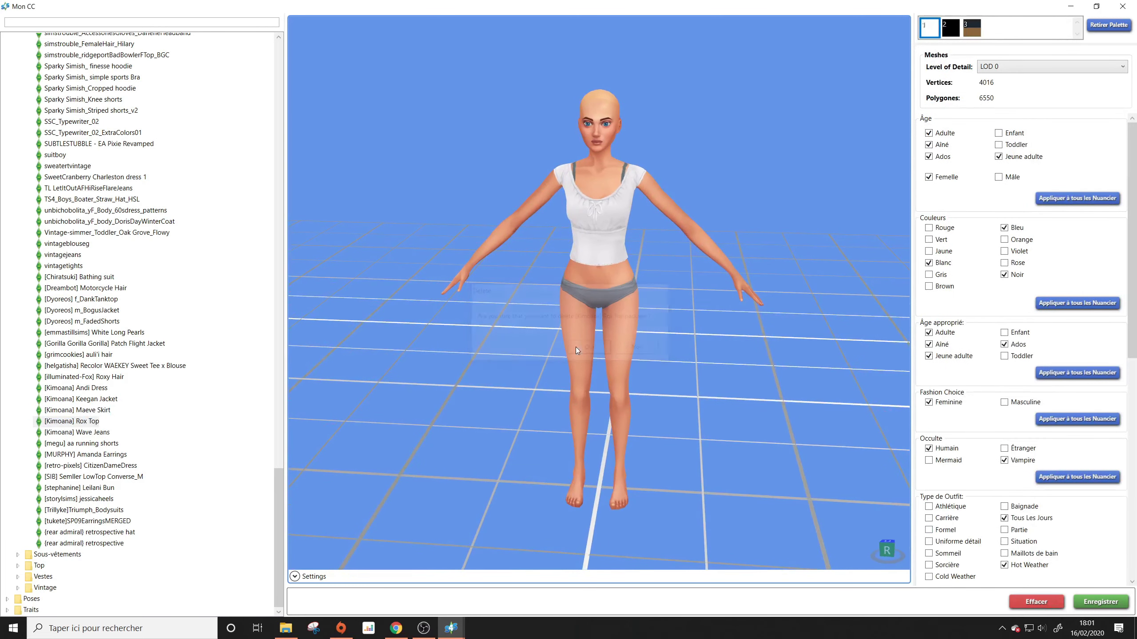
Step: Preview the (rear admiral) retrospective hat and retrospective packages, and the [stephanine] Leilani Bun
left_click(76, 534)
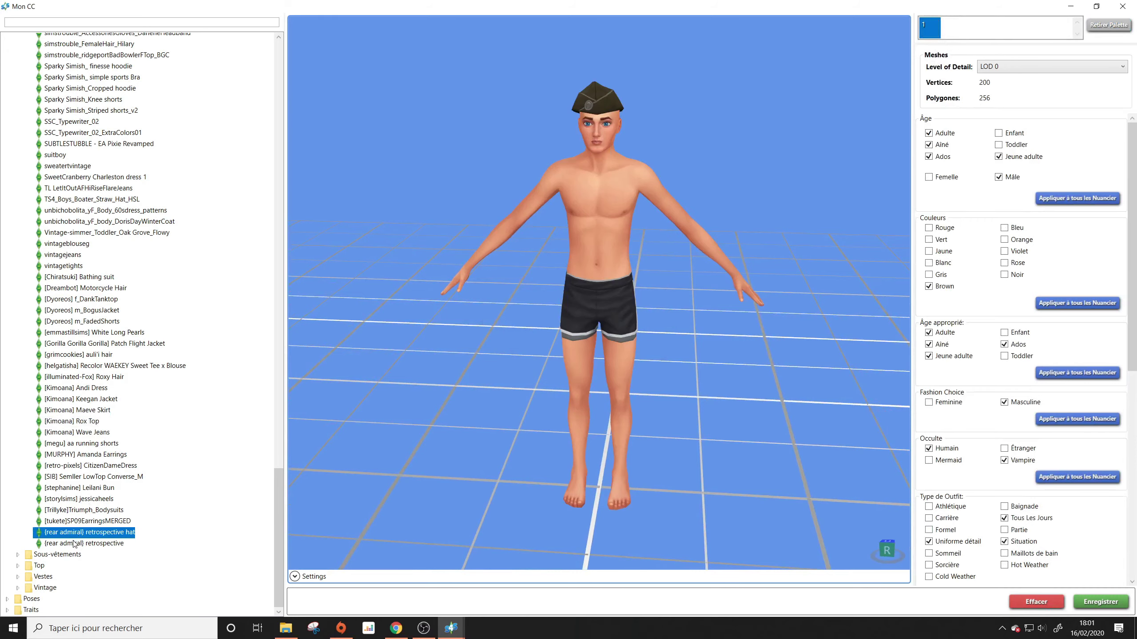
left_click(73, 543)
left_click(60, 490)
Step: Return to the start of the package tree and collapse the Sans photos folder
scroll(67, 429, "up", 10)
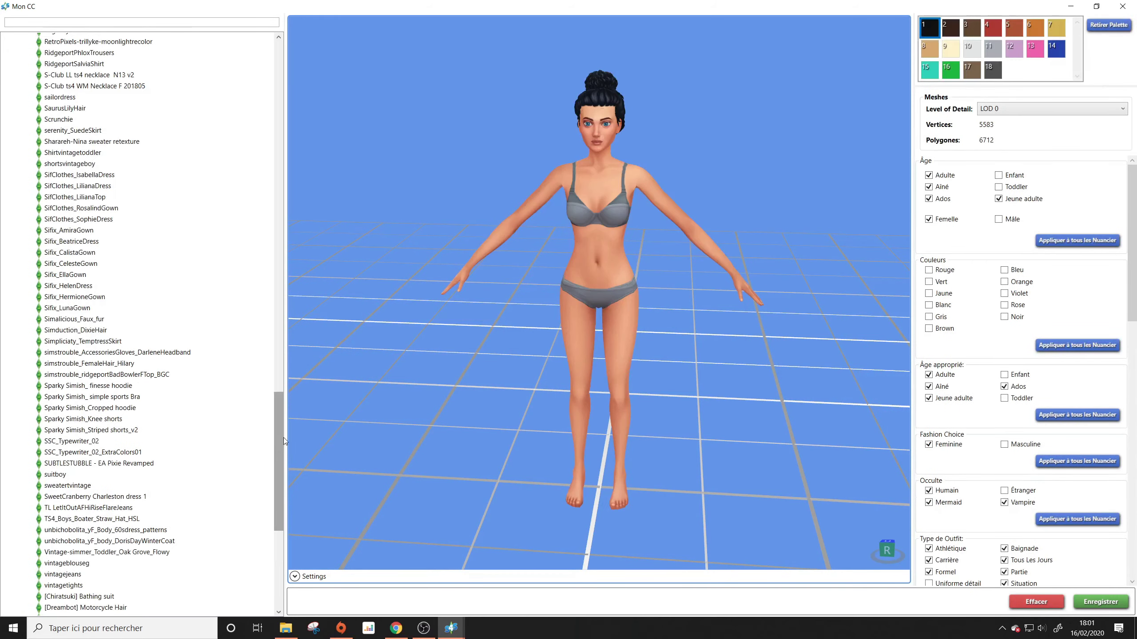
left_click_drag(283, 441, 273, 118)
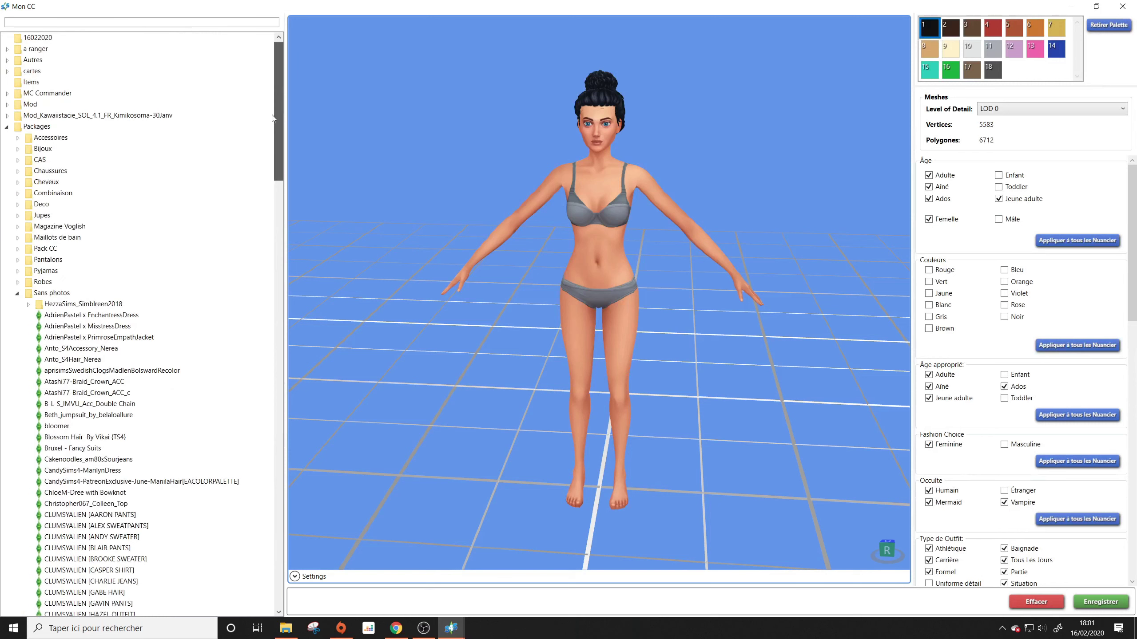
left_click(17, 293)
Step: Expand the Femme subfolder of Robes and preview the AdrienPastel - Piper Dress package
left_click(38, 282)
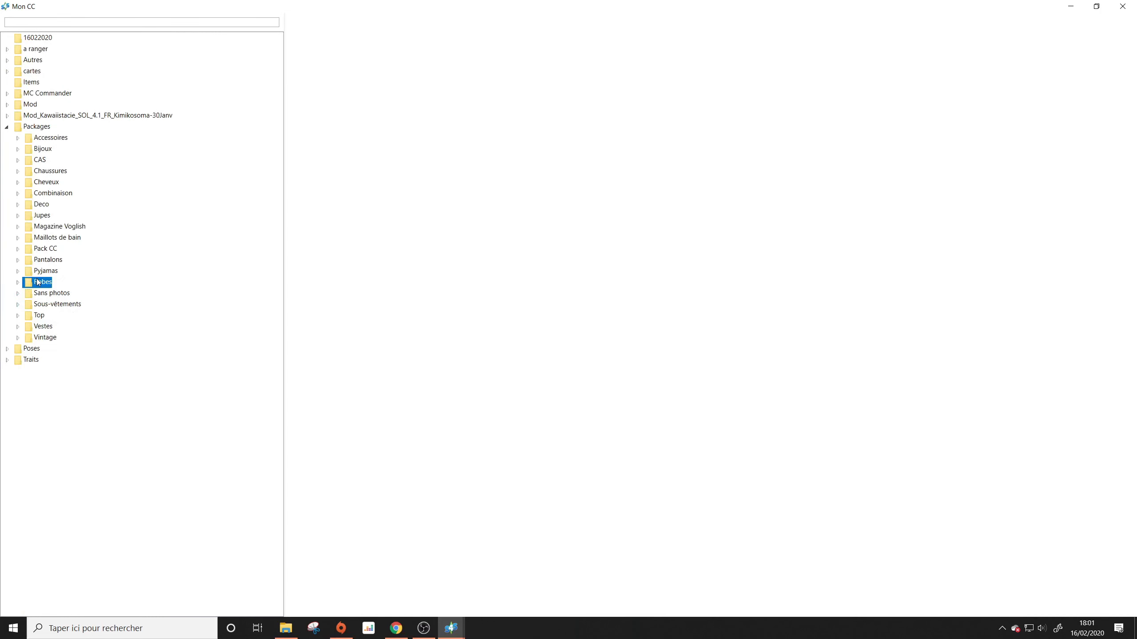
left_click(20, 283)
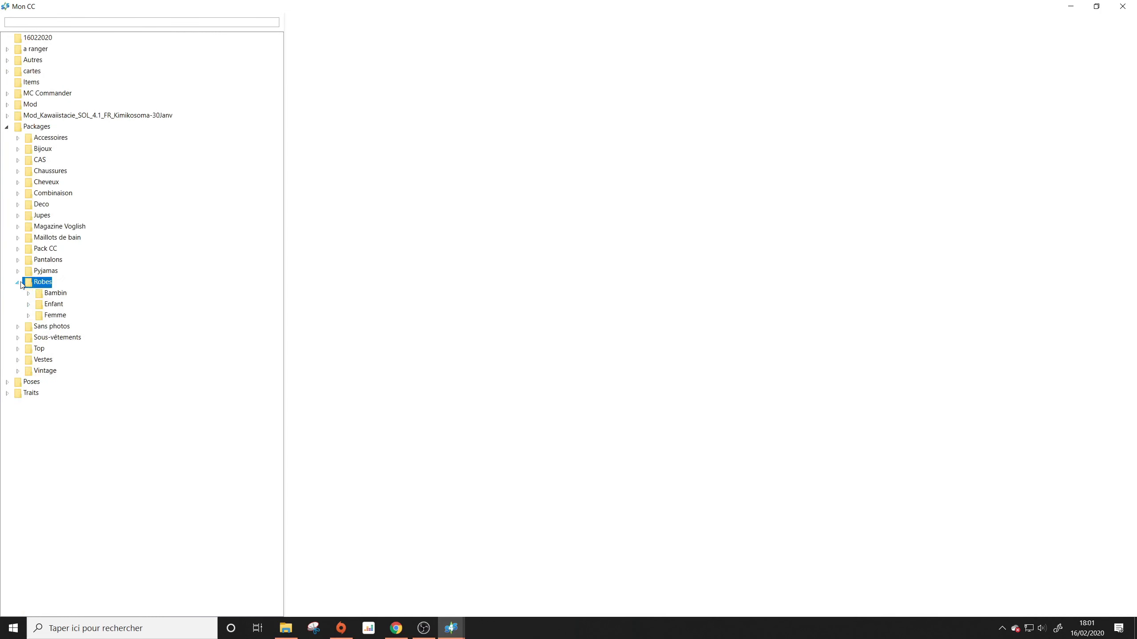
left_click(49, 316)
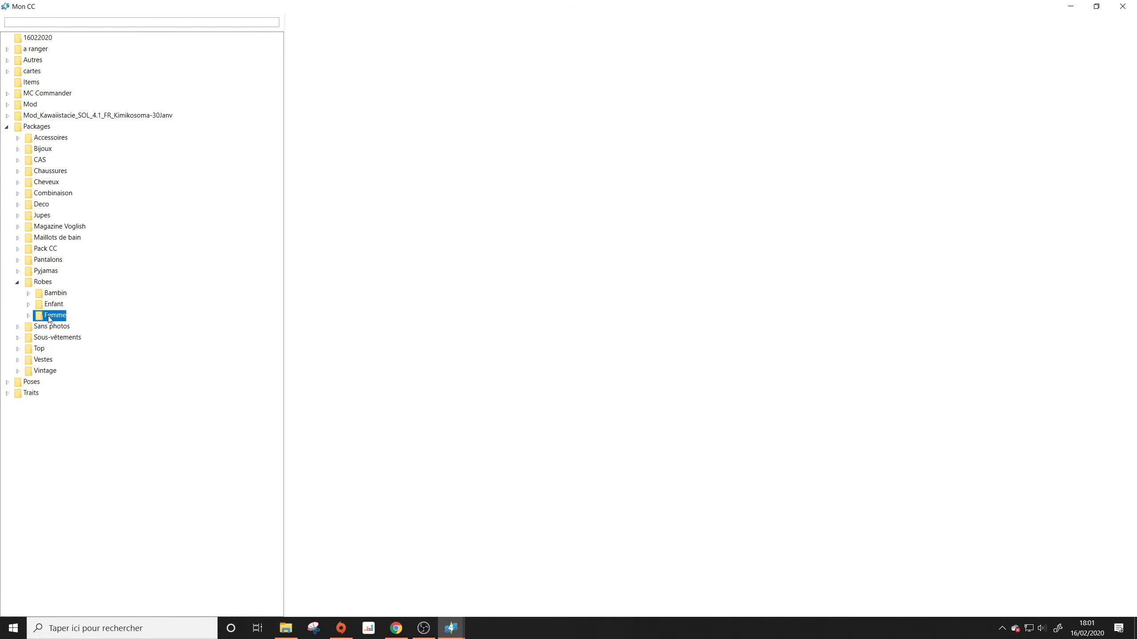
left_click(28, 316)
left_click(61, 337)
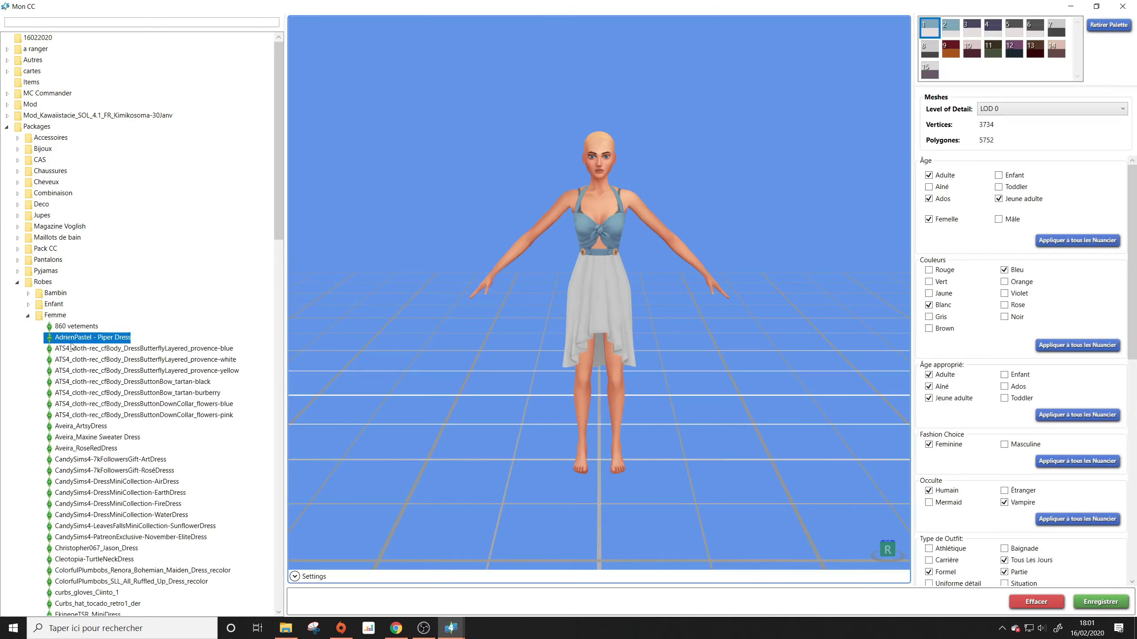
Step: Preview the ATS4 DressButterflyLayered provence dresses and the tartan-burberry DressButtonBow dress in the Femme folder
left_click(76, 349)
left_click(78, 360)
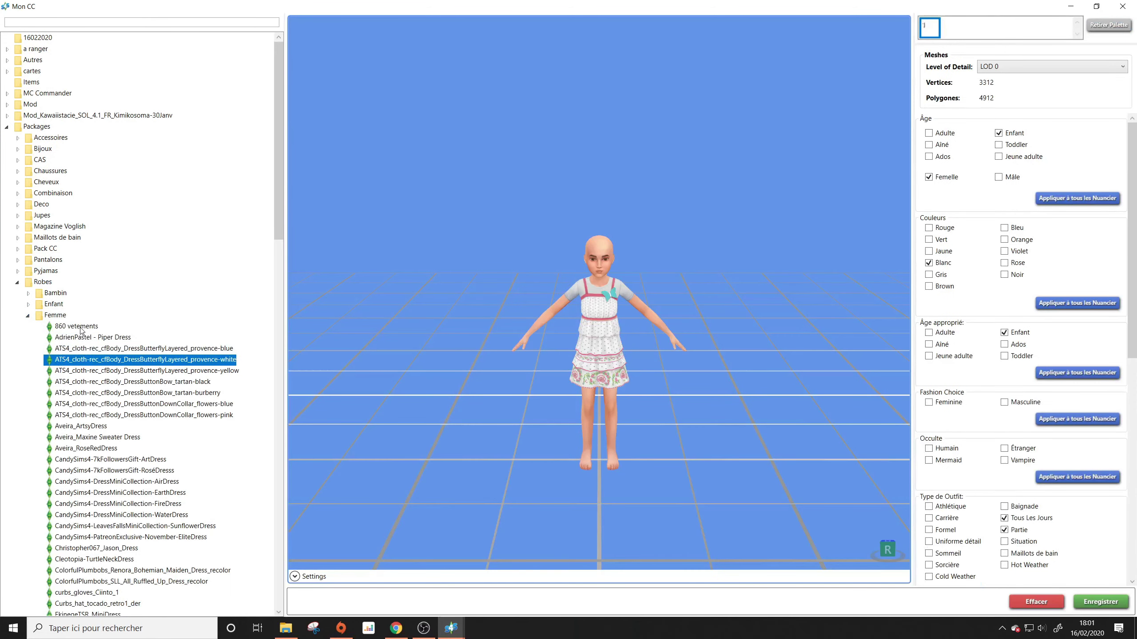
left_click(81, 328)
left_click(90, 352)
left_click(92, 361)
left_click(94, 372)
left_click(91, 361)
key("Up")
left_click(82, 394)
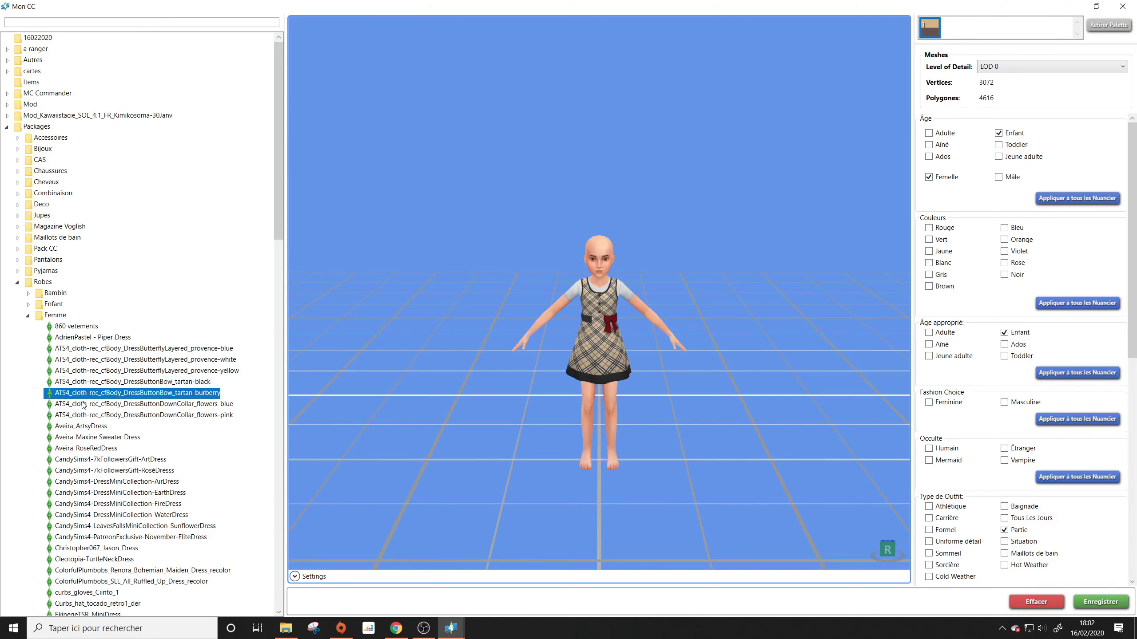
Step: Preview the ATS4 DressButtonDownCollar flower dresses and the Aveira_ArtsyDress package
left_click(83, 405)
key("Down")
scroll(92, 335, "down", 2)
key("Down")
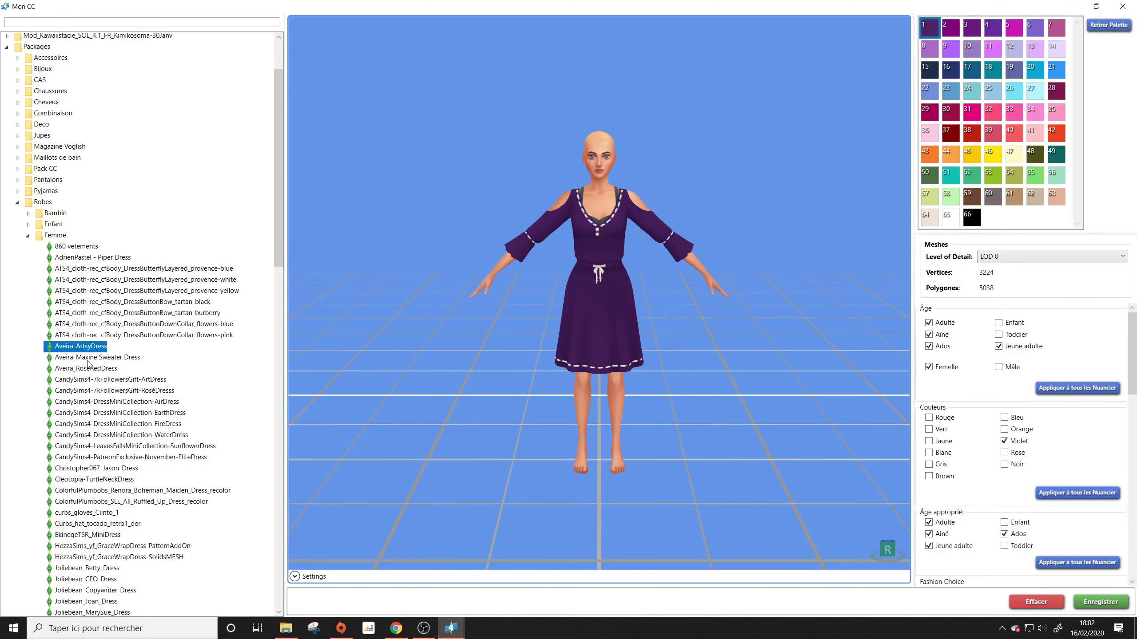
left_click(89, 361)
left_click(89, 380)
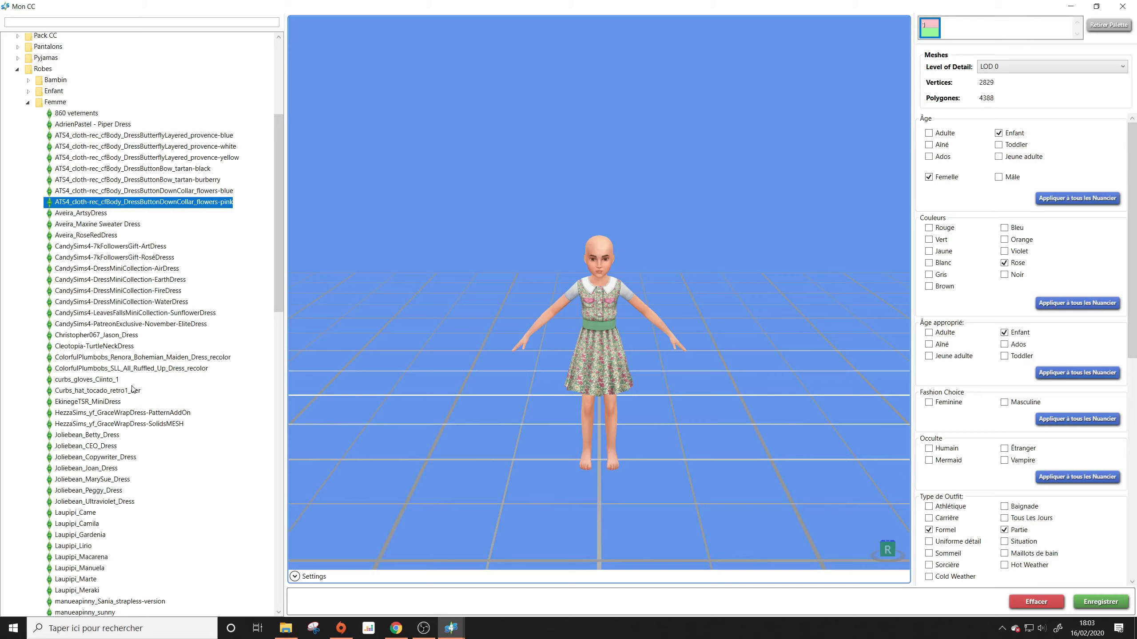
Step: Preview dresses in the middle of the Femme list, including RidgecookiesEuropaDress and Serenity - Euphoria Dress FIXED
scroll(133, 388, "down", 11)
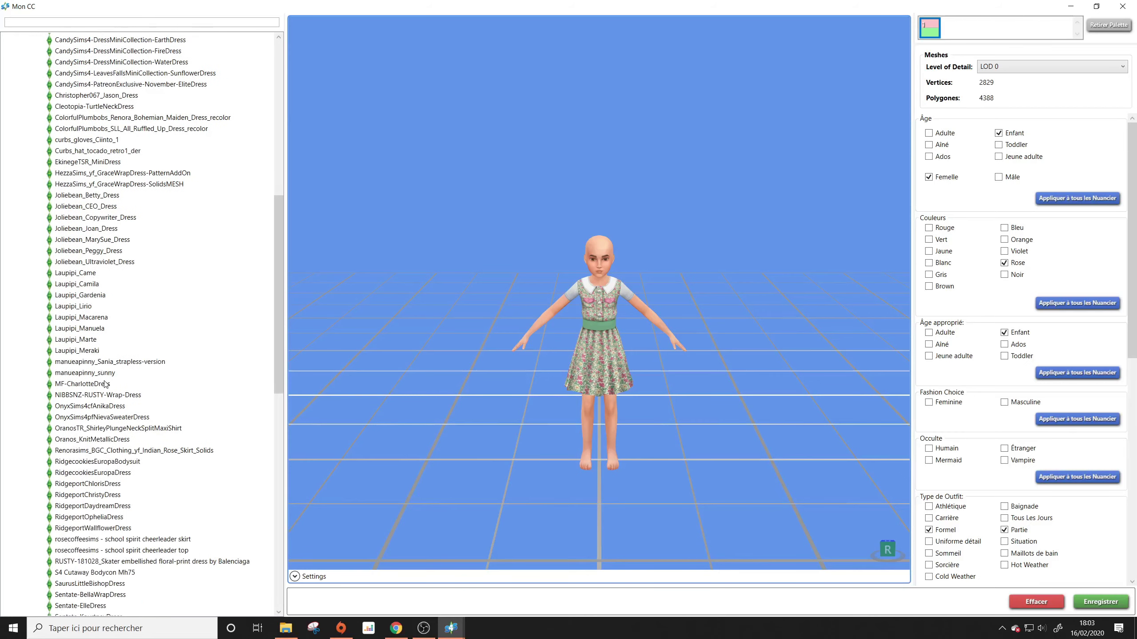
left_click(103, 385)
left_click(102, 340)
scroll(103, 344, "down", 3)
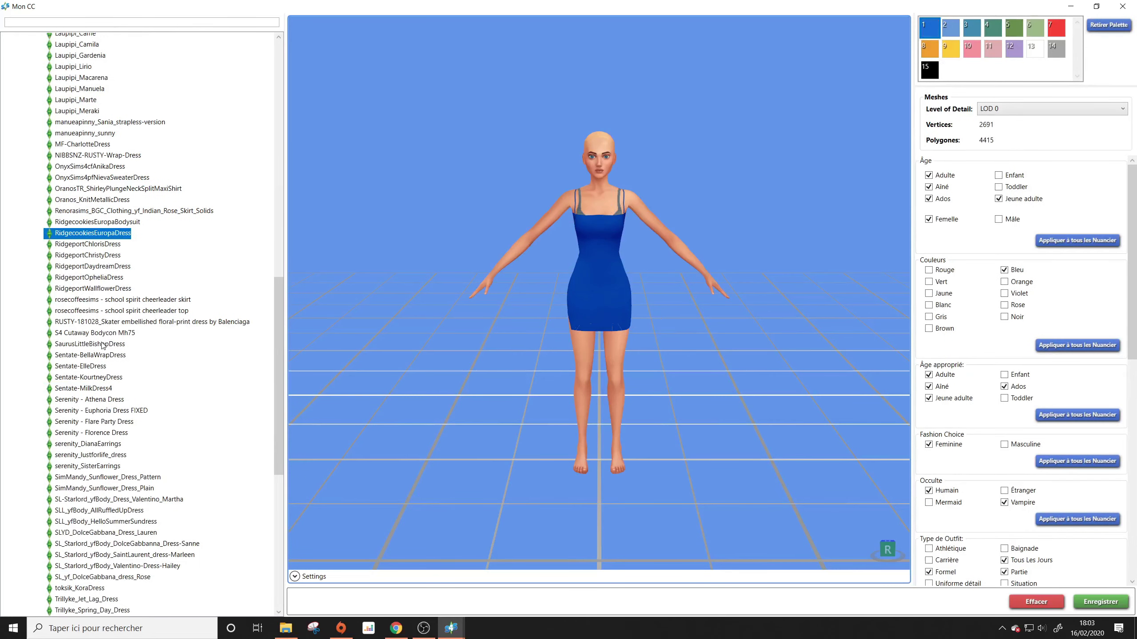
left_click(103, 344)
left_click(114, 411)
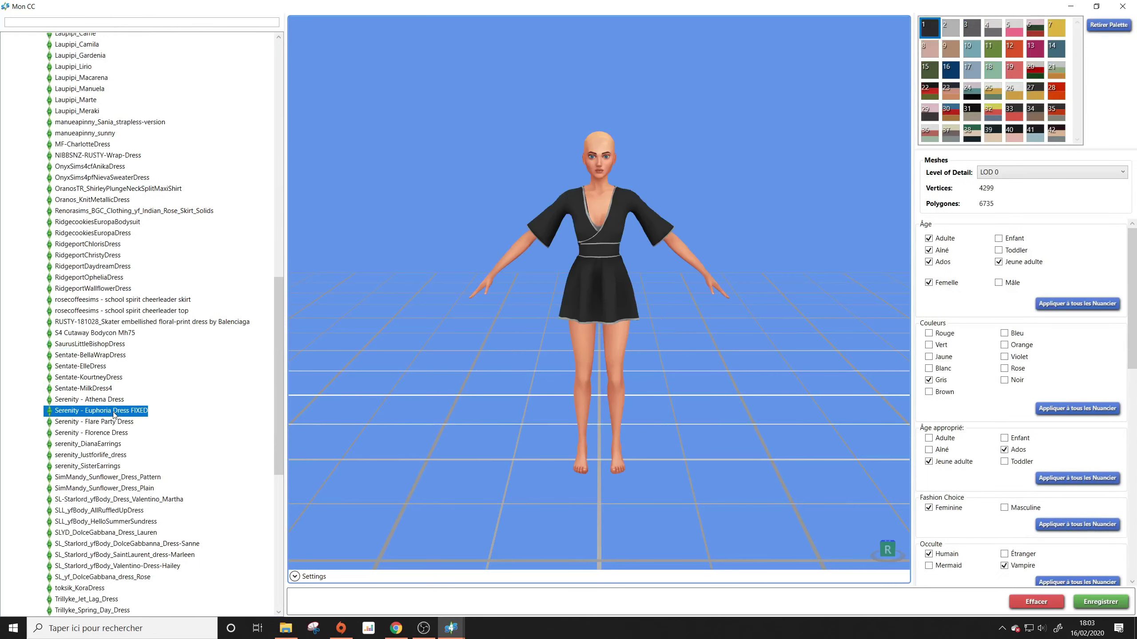
left_click(117, 439)
Step: Preview further Femme packages from serenity_SisterEarrings down to the [colorful plumbobs] MF charlotte dress recolor
scroll(116, 358, "down", 4)
left_click(108, 334)
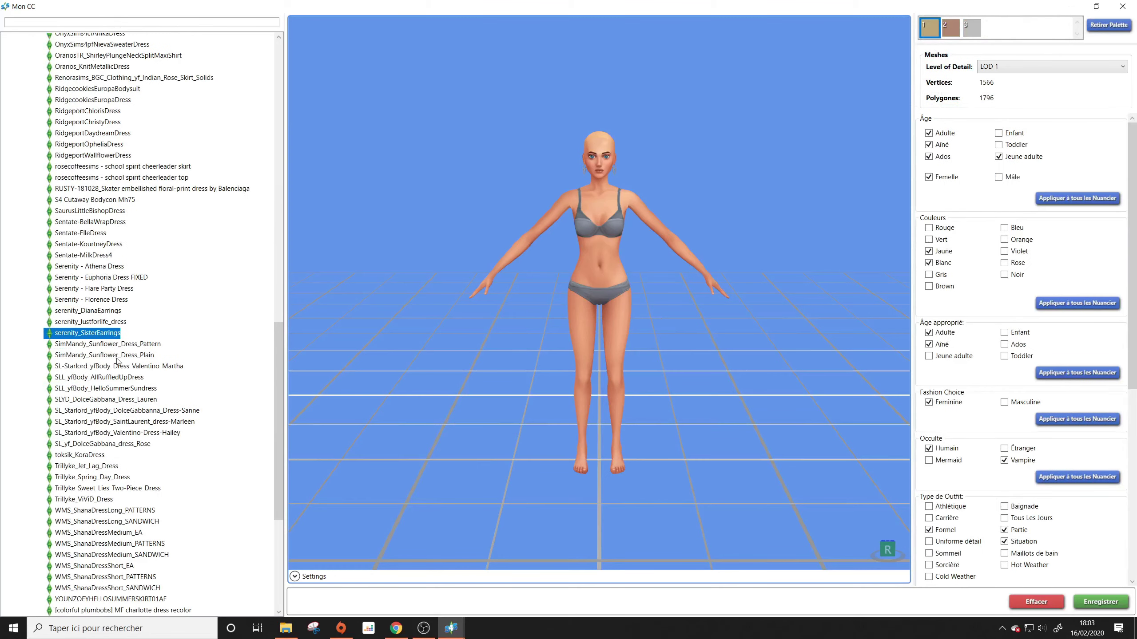
scroll(117, 358, "down", 1)
left_click(117, 358)
scroll(116, 360, "down", 3)
left_click(116, 359)
scroll(123, 398, "down", 3)
left_click(126, 396)
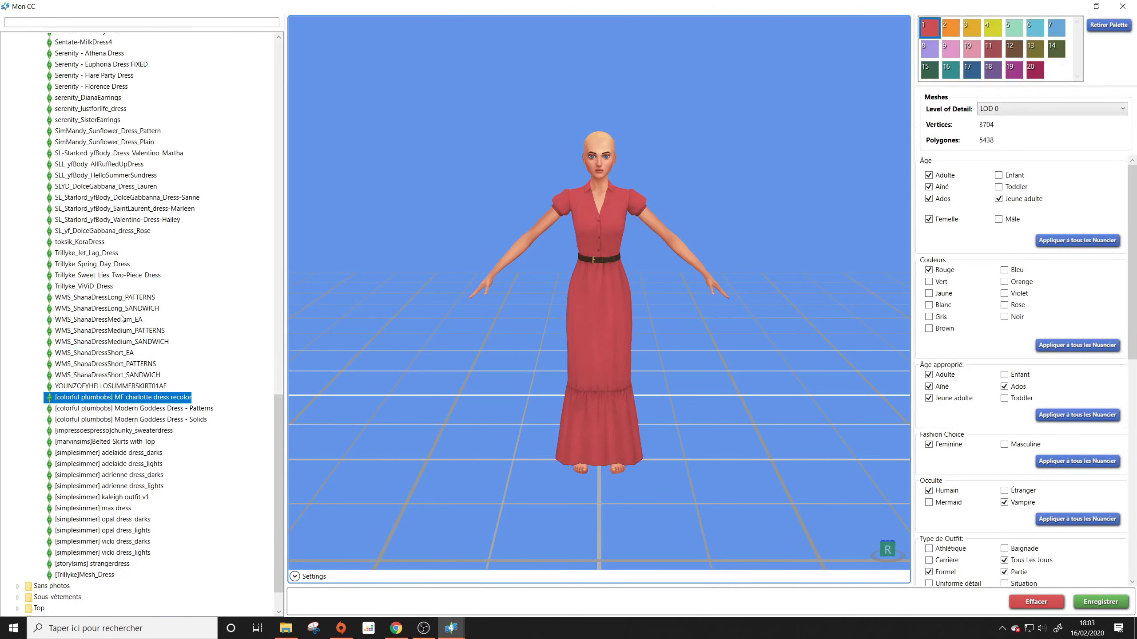
Step: Preview the last Femme packages, including YOUNZOEYHELLOSUMMERSKIRT01AF and [simplesimmer] opal dress_darks
left_click(121, 318)
scroll(121, 317, "down", 2)
left_click(122, 311)
left_click(134, 343)
scroll(213, 398, "up", 6)
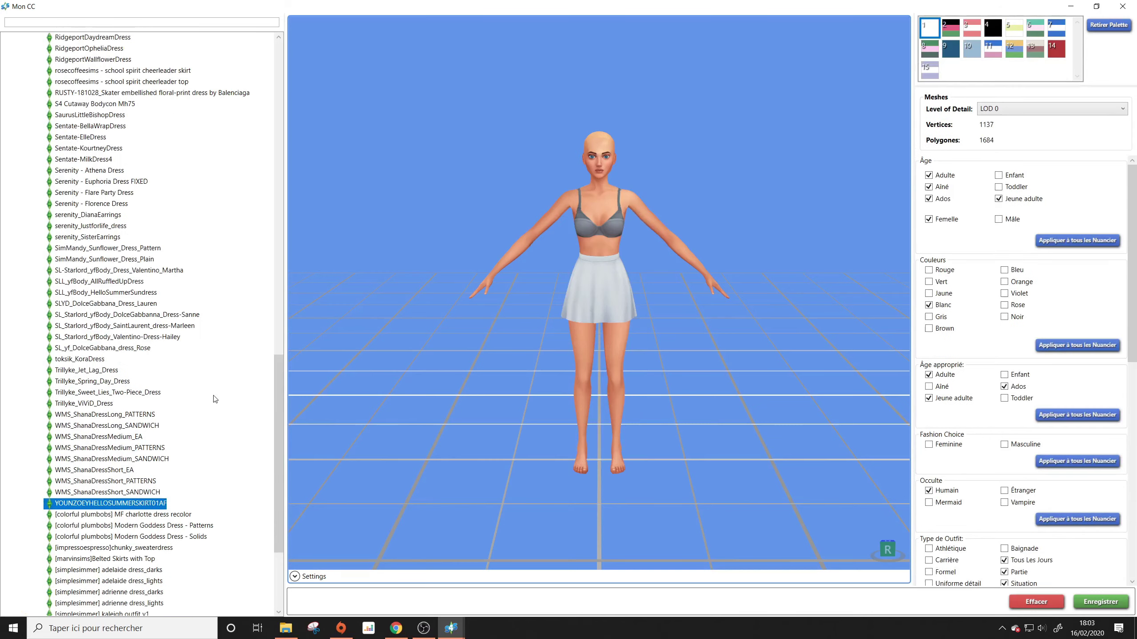
left_click(105, 436)
scroll(106, 441, "down", 5)
left_click(110, 477)
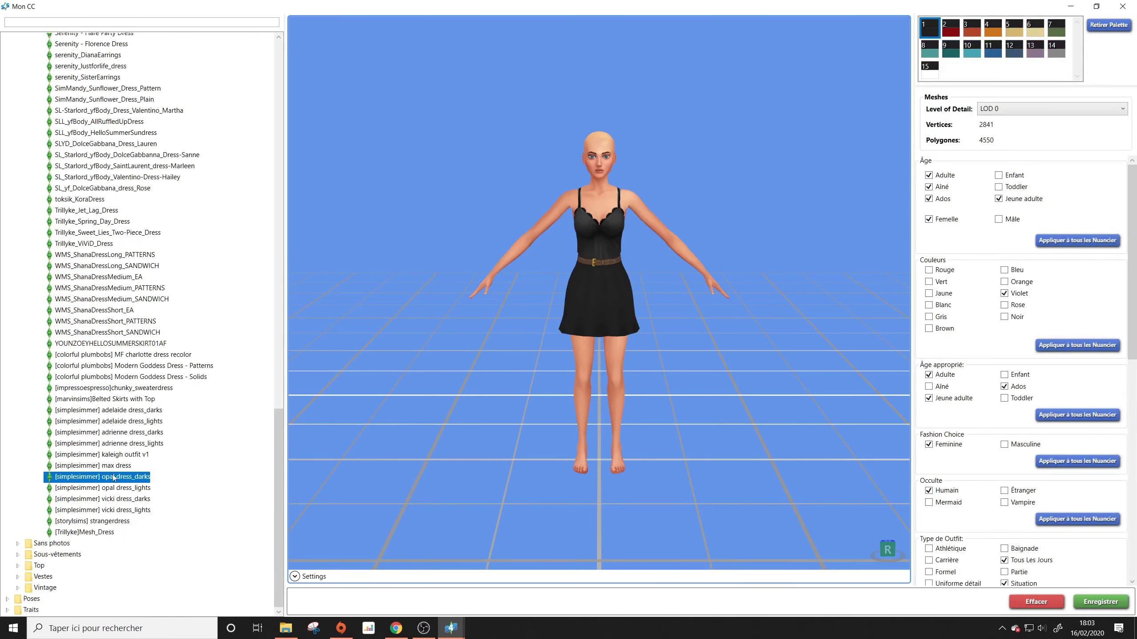
left_click(113, 421)
Step: Collapse the Femme folder of Robes and expand Accessoires with its Chapeau and Chaussettes Collants subfolders
left_click_drag(279, 453, 286, 103)
left_click(29, 267)
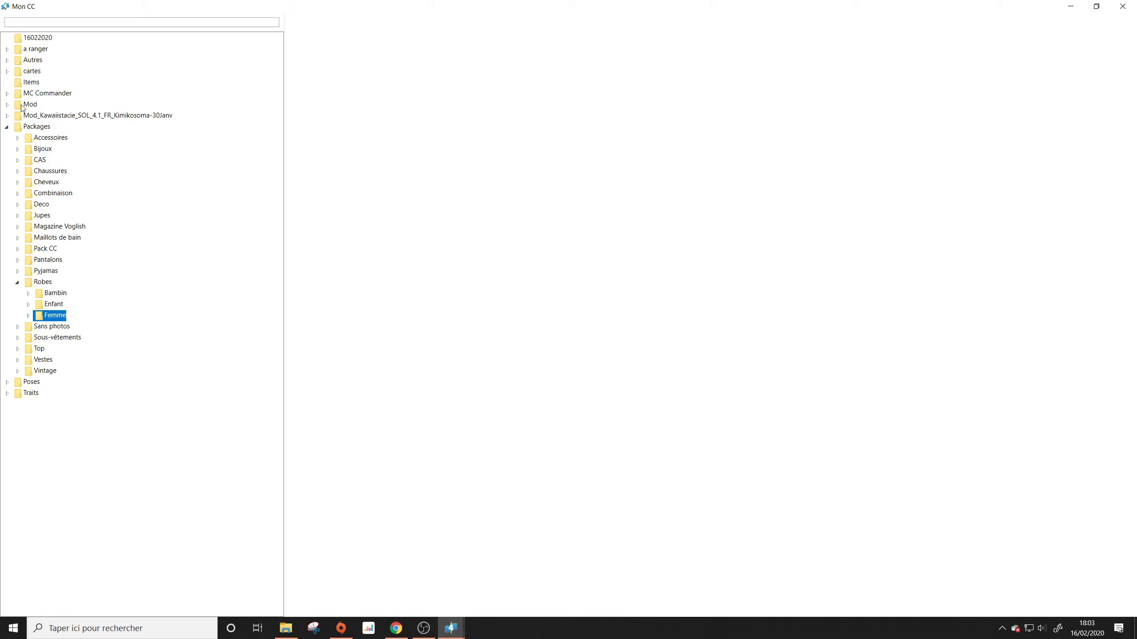
left_click(17, 138)
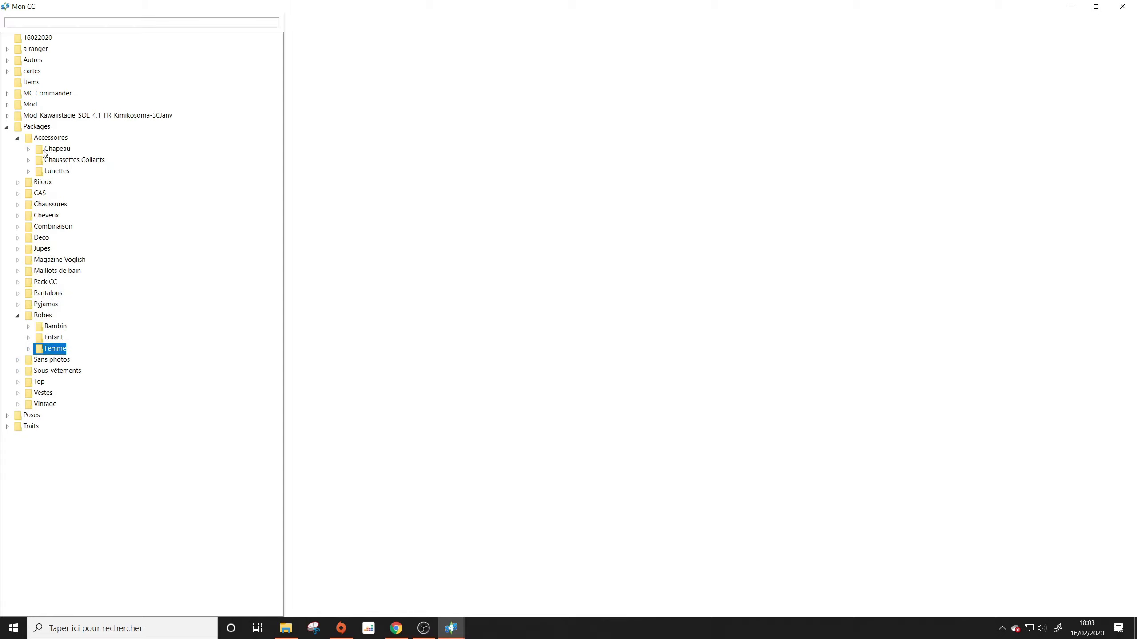
left_click(29, 150)
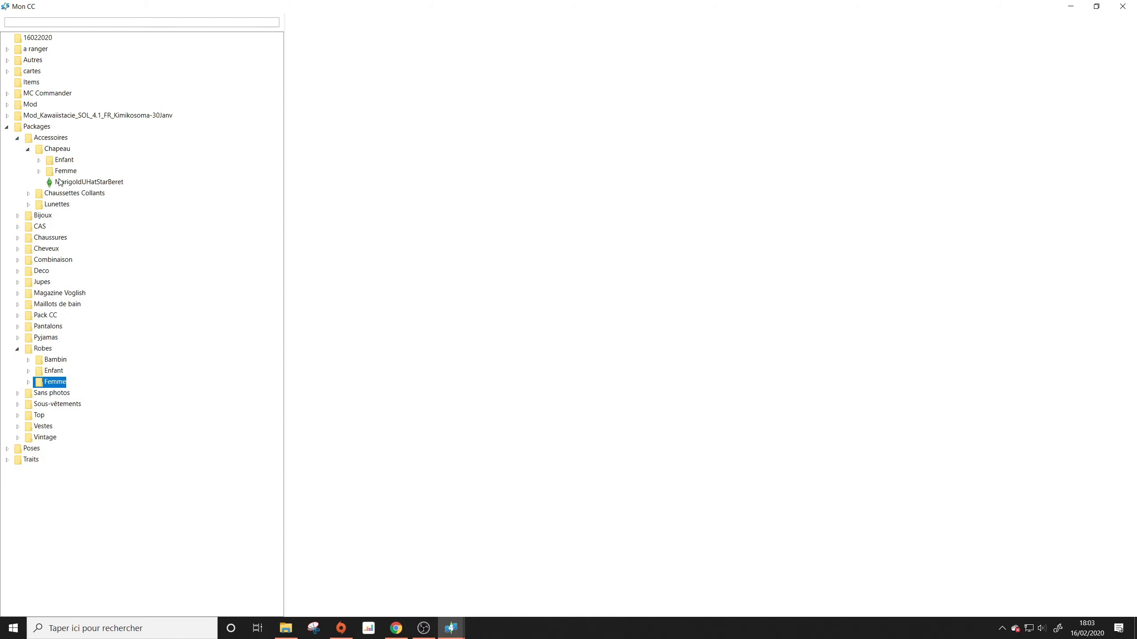
left_click(60, 182)
left_click(50, 195)
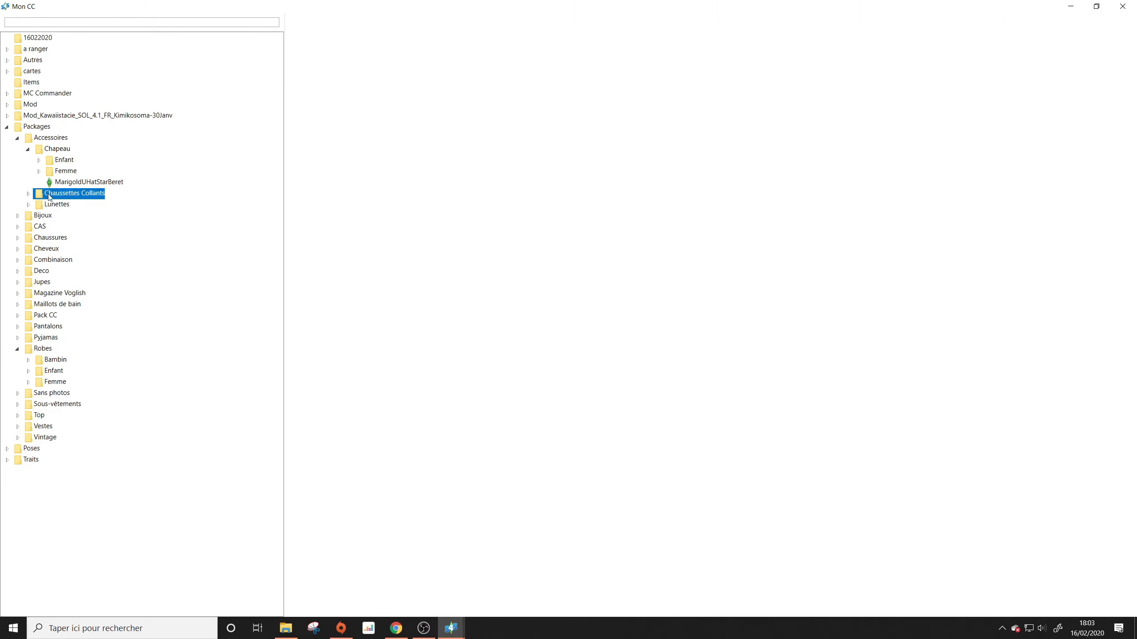
left_click(27, 194)
Step: Preview the socks and tights in Chaussettes Collants from AdrienPastel - Colorfully Socks v.1 to LAZERLY Taffy Tights
left_click(45, 207)
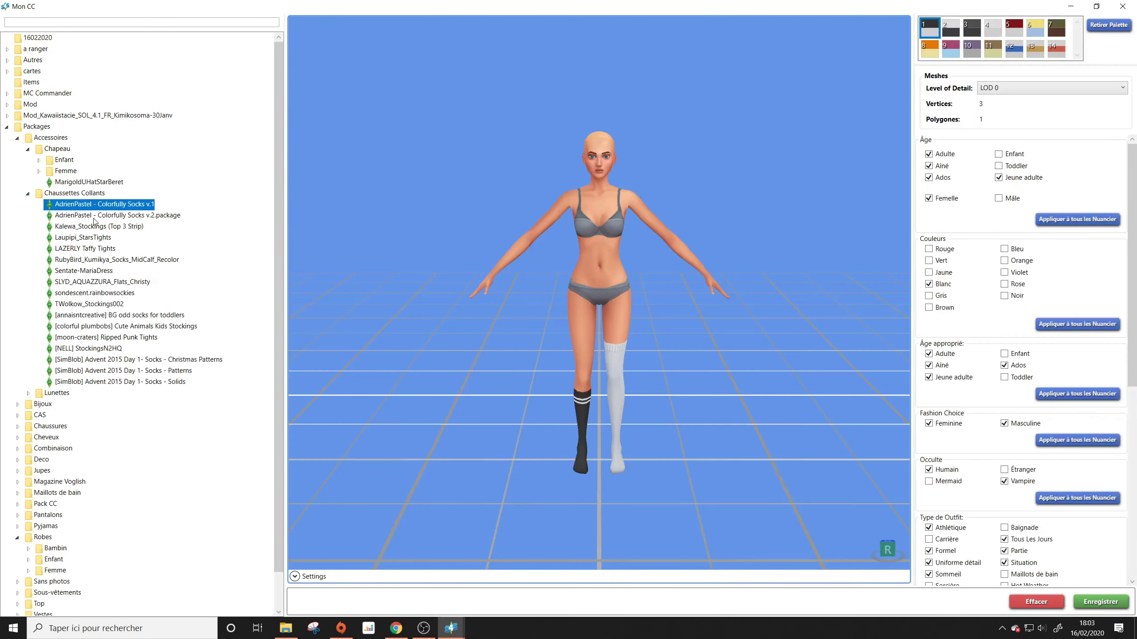
left_click(95, 216)
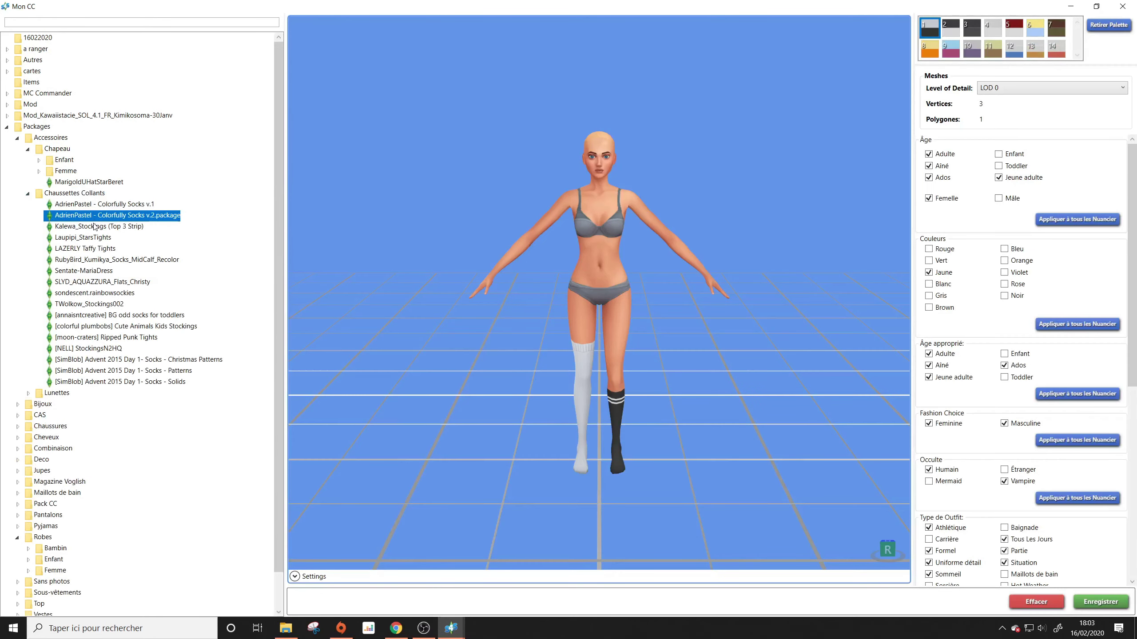
left_click(95, 227)
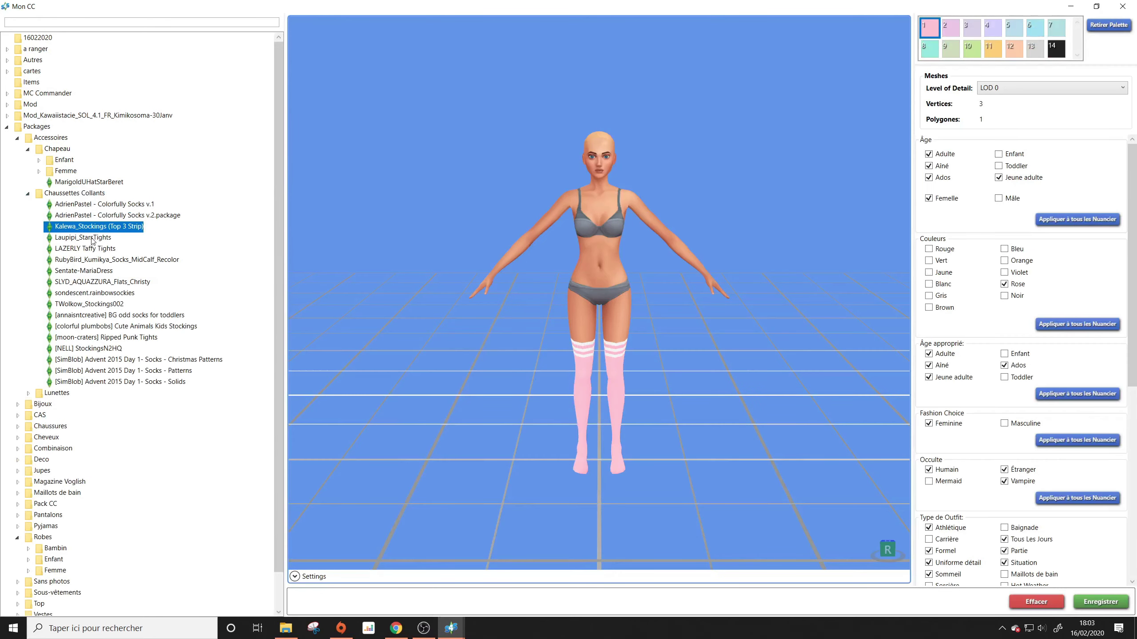
left_click(91, 238)
left_click(88, 250)
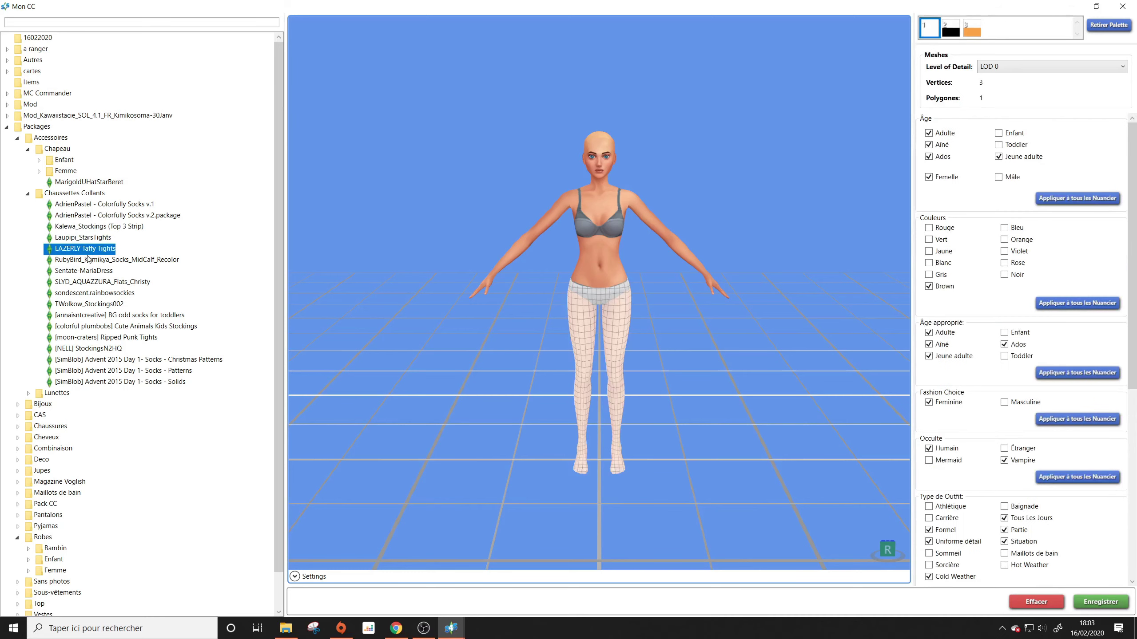
Step: Preview the Sentate-MariaDress package and examine the dress on the model together with its category settings
left_click(88, 273)
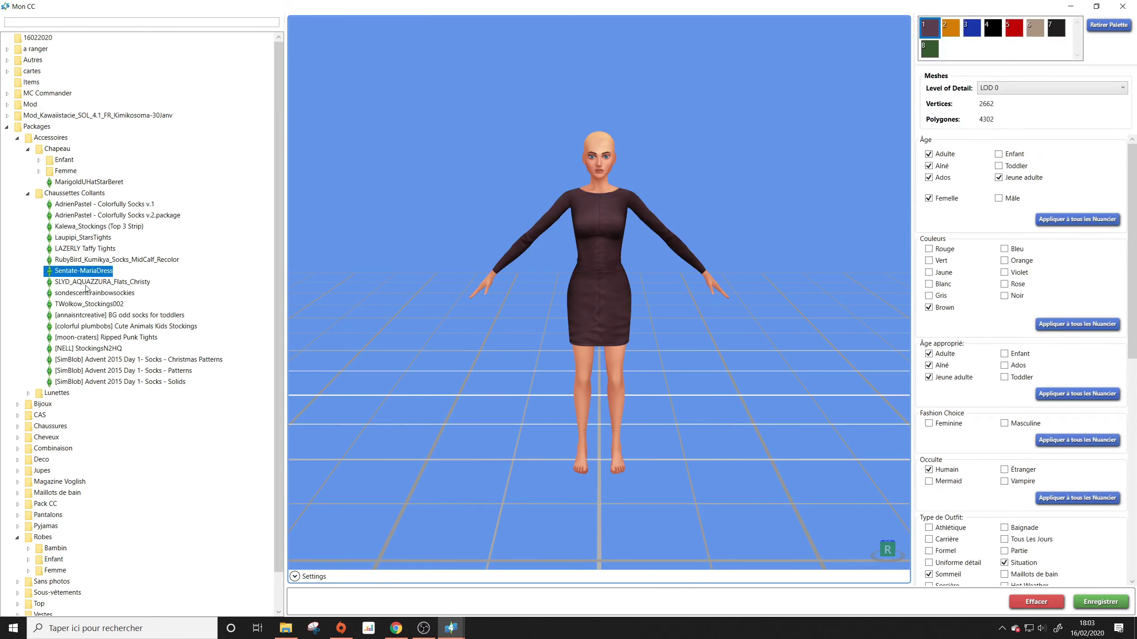
left_click(86, 288)
left_click(87, 273)
scroll(976, 322, "down", 1)
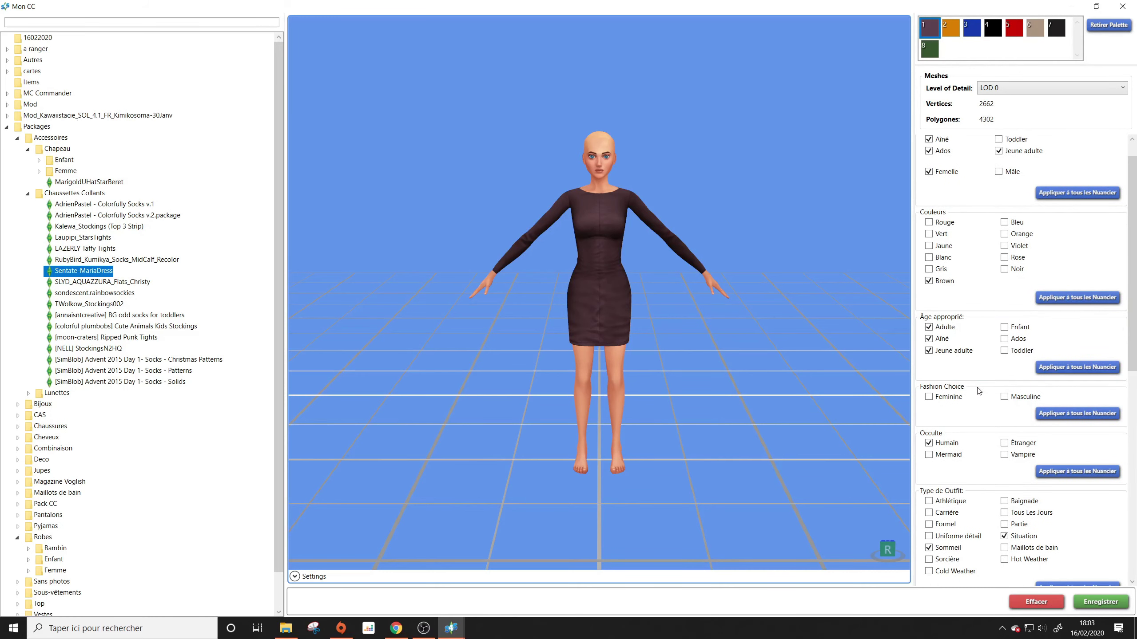
scroll(977, 390, "down", 1)
right_click_drag(728, 303, 952, 356)
scroll(742, 314, "up", 1)
scroll(842, 368, "up", 1)
right_click_drag(842, 368, 789, 375)
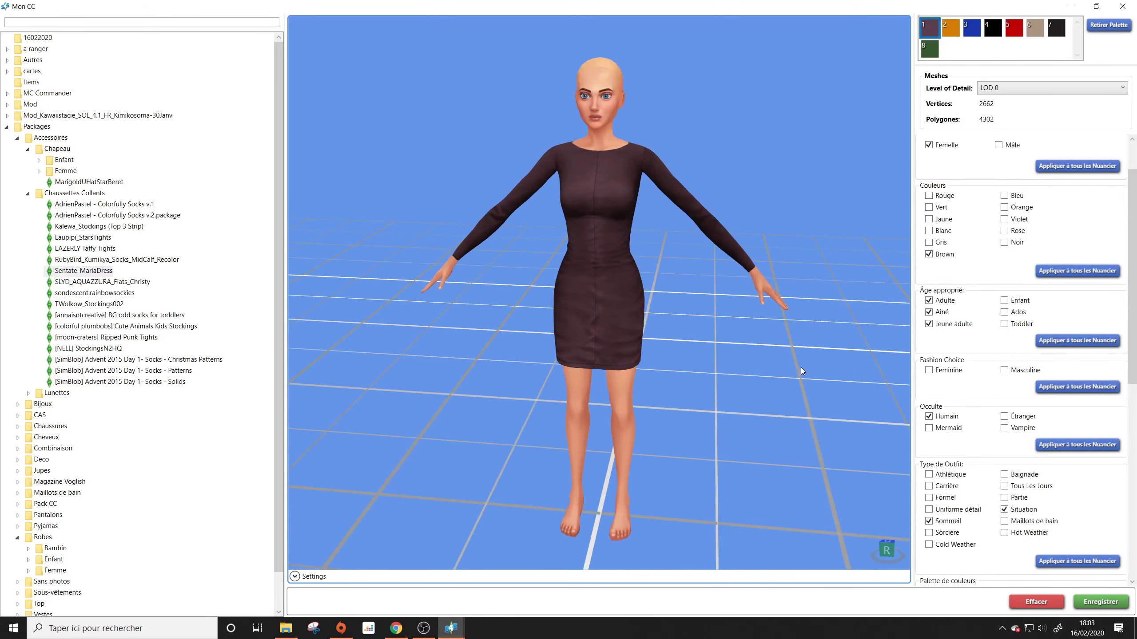
Step: Set the Sentate-MariaDress fashion choice to Feminine and remove Aîné from its appropriate ages
scroll(801, 368, "up", 1)
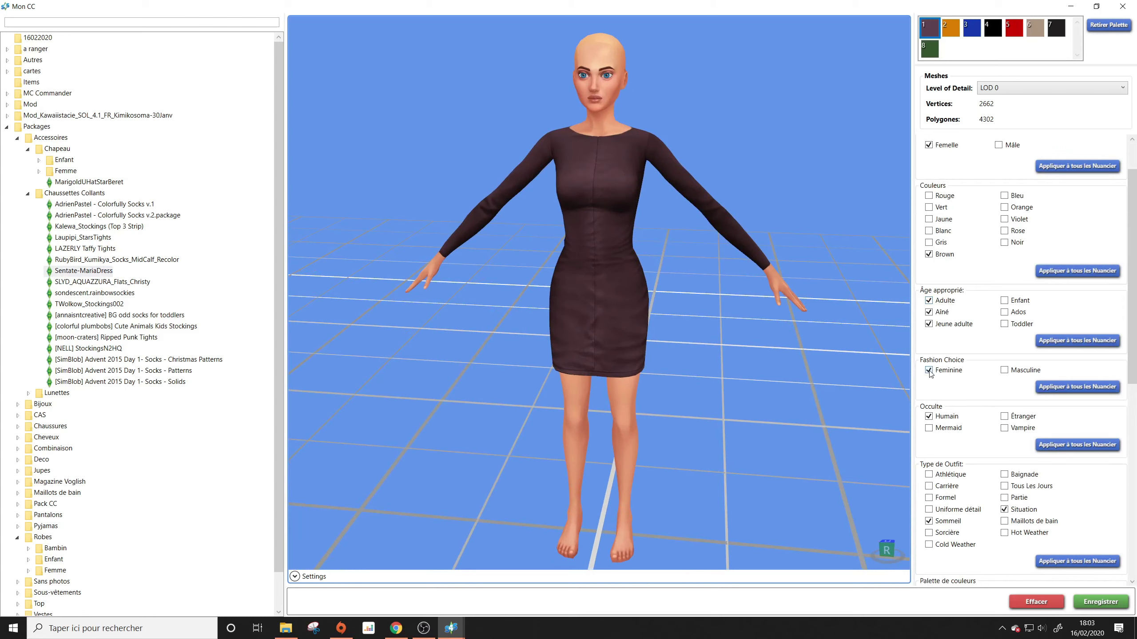
left_click(928, 313)
right_click_drag(788, 285, 823, 249)
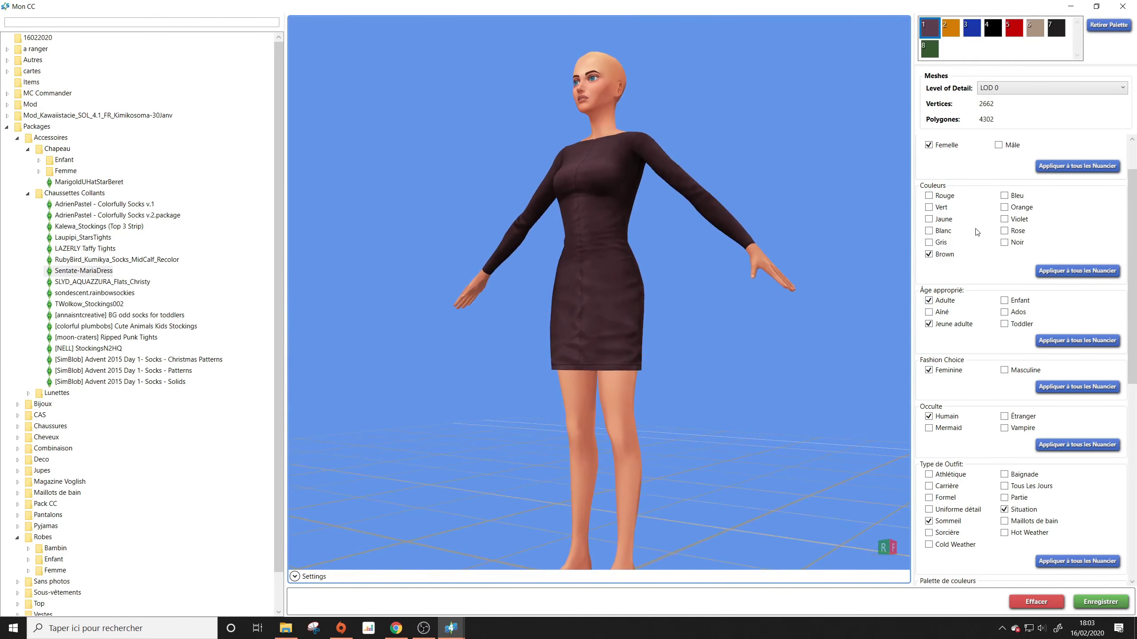
Step: Replace the Sommeil outfit type of Sentate-MariaDress with Partie
scroll(977, 232, "down", 4)
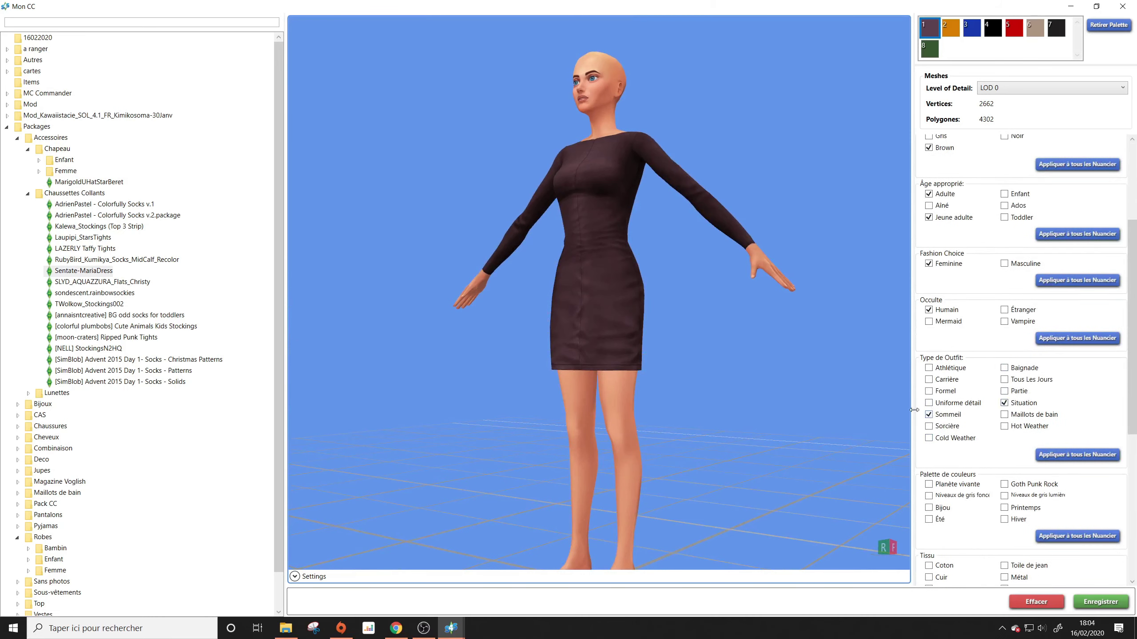
right_click_drag(904, 405, 818, 325)
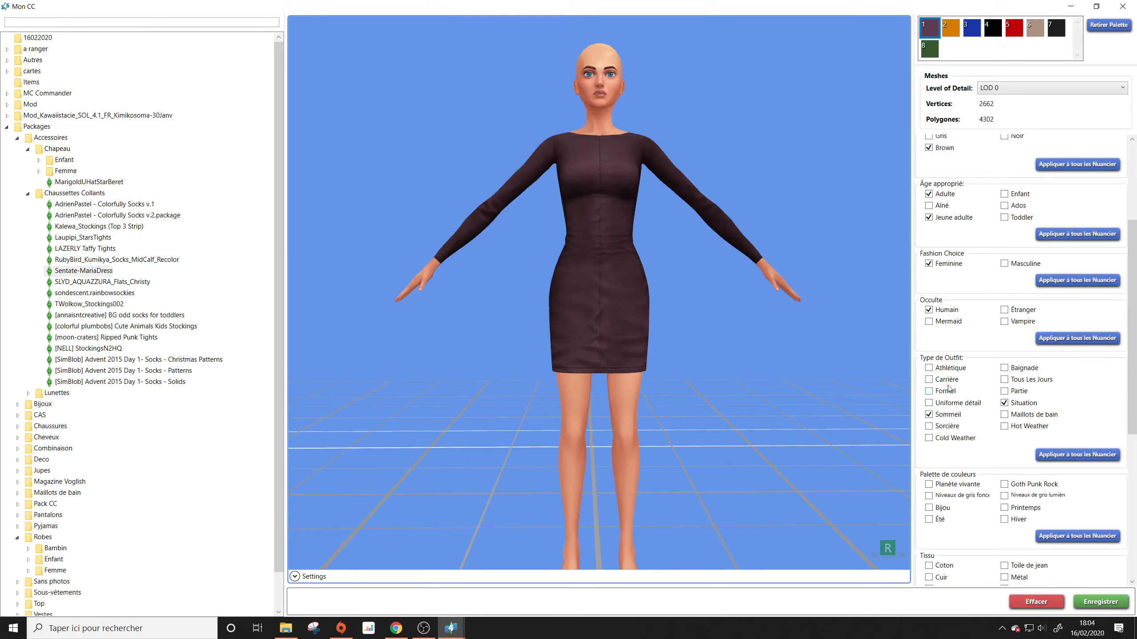
left_click(930, 415)
left_click(1005, 392)
Step: Check the remaining category settings of Sentate-MariaDress and save the package
scroll(985, 425, "down", 5)
scroll(957, 405, "up", 4)
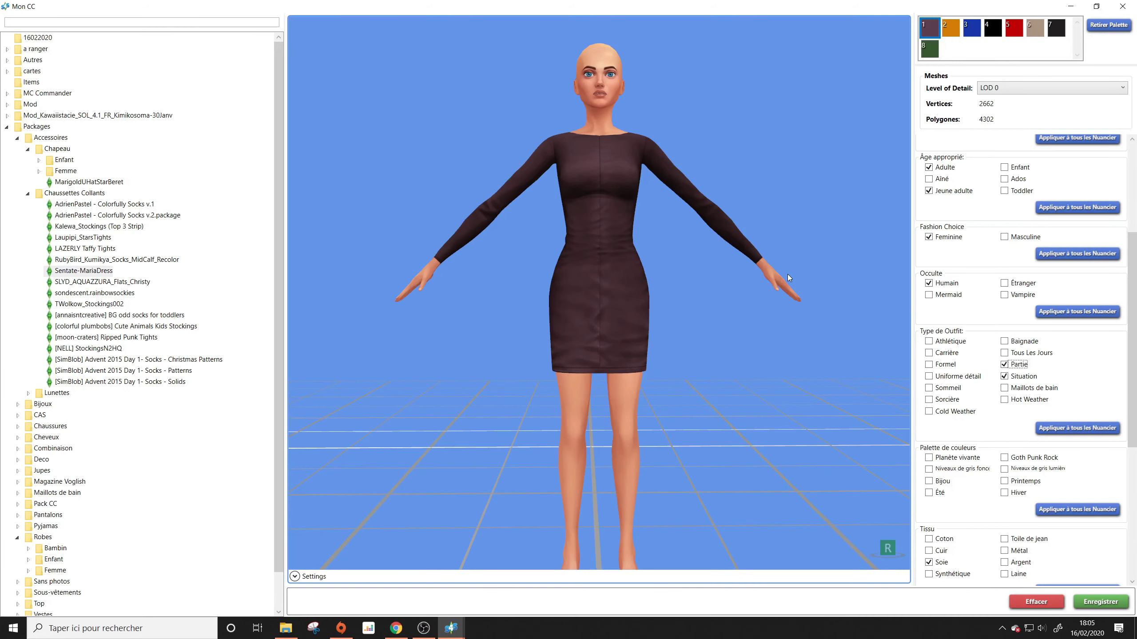
scroll(1025, 394, "down", 5)
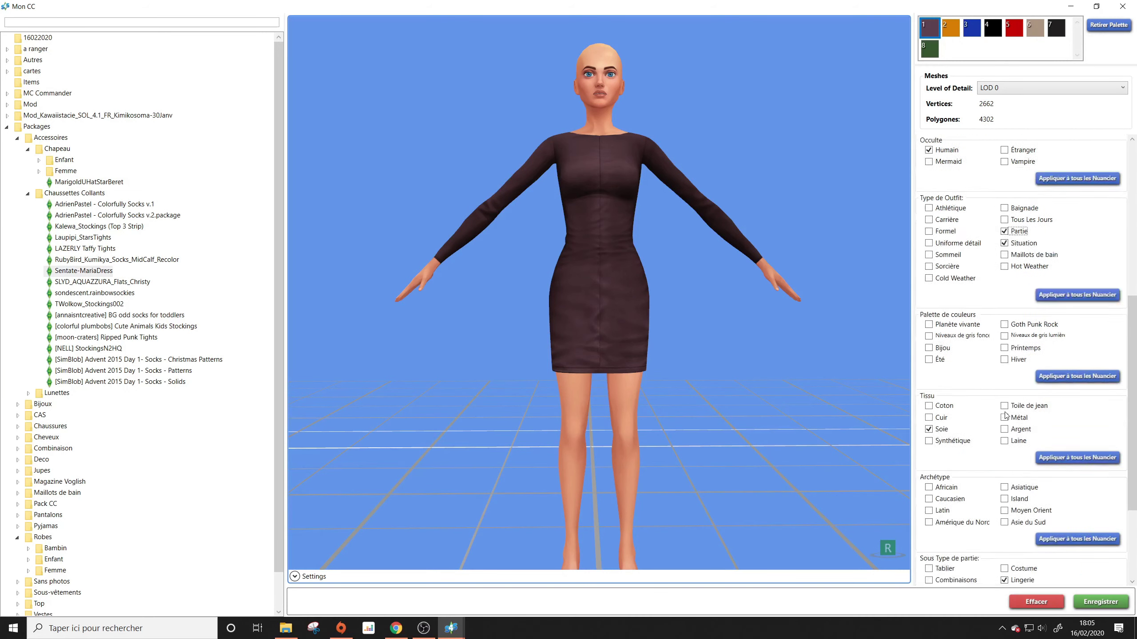
left_click(1087, 605)
left_click(555, 348)
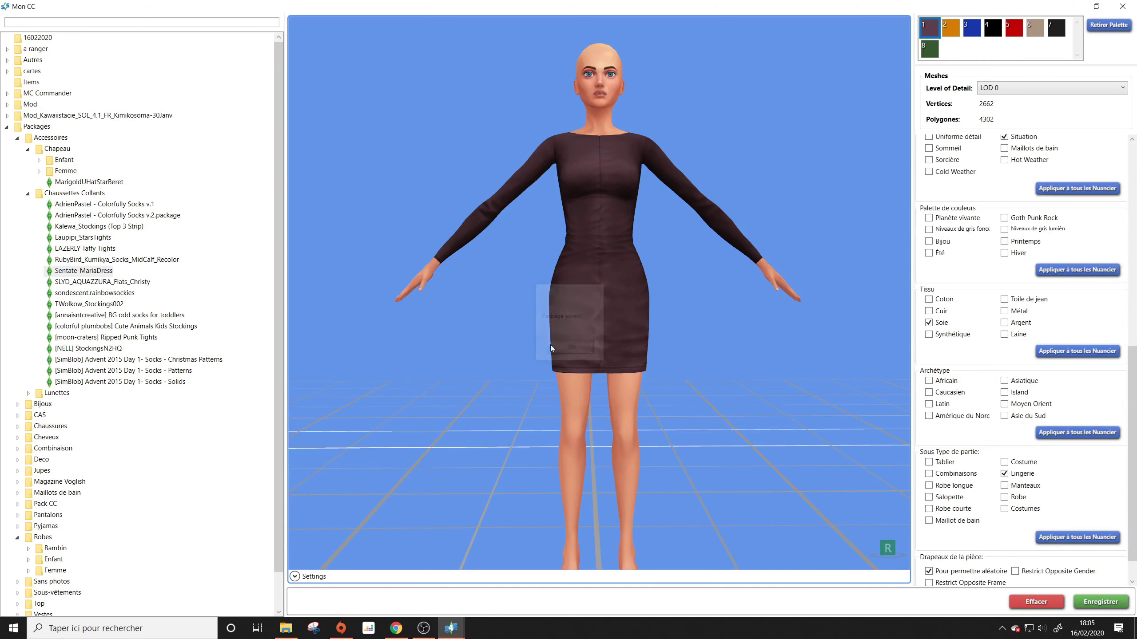
Step: Preview the [SimBlob] Advent 2015 socks, the Cute Animals Kids Stockings and the sondescent.rainbowsockies package
left_click(74, 360)
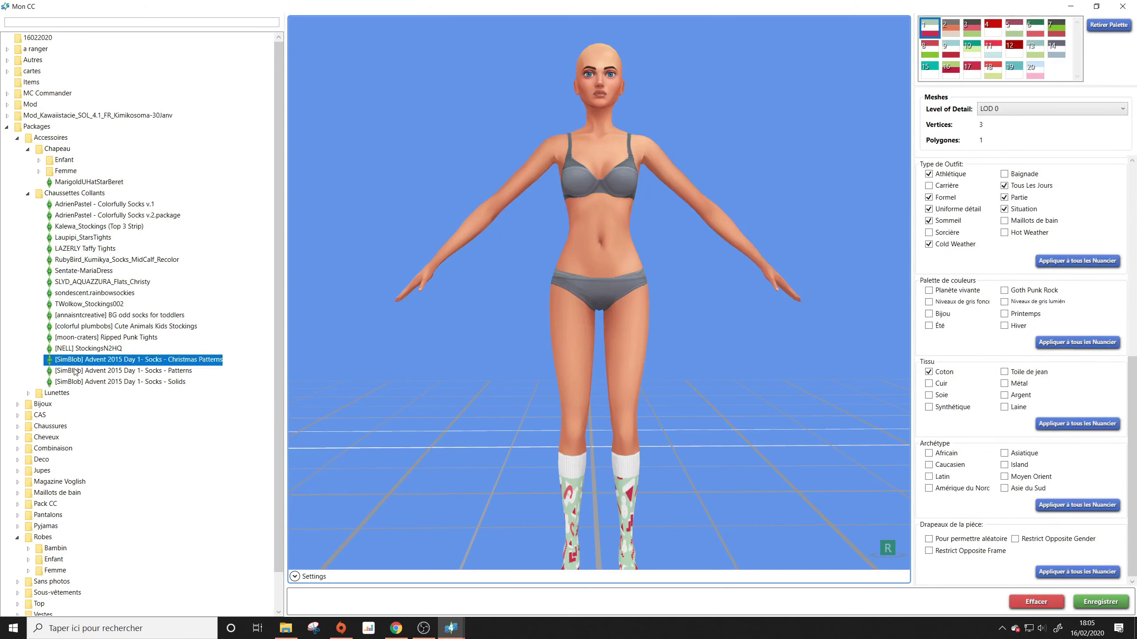
left_click(75, 371)
left_click(70, 383)
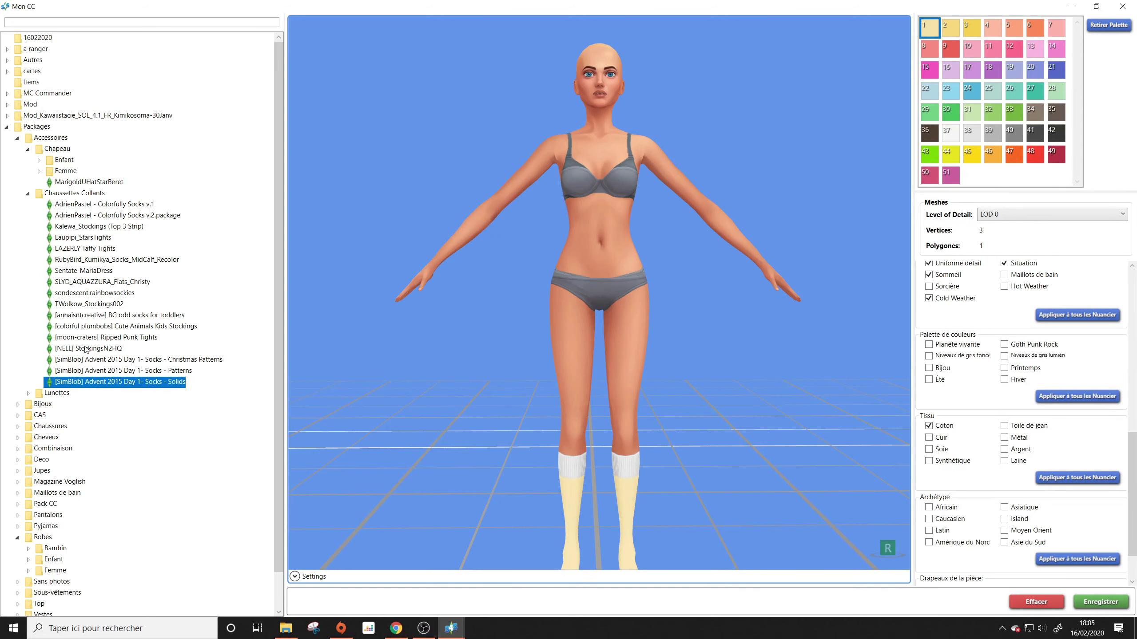
left_click(91, 327)
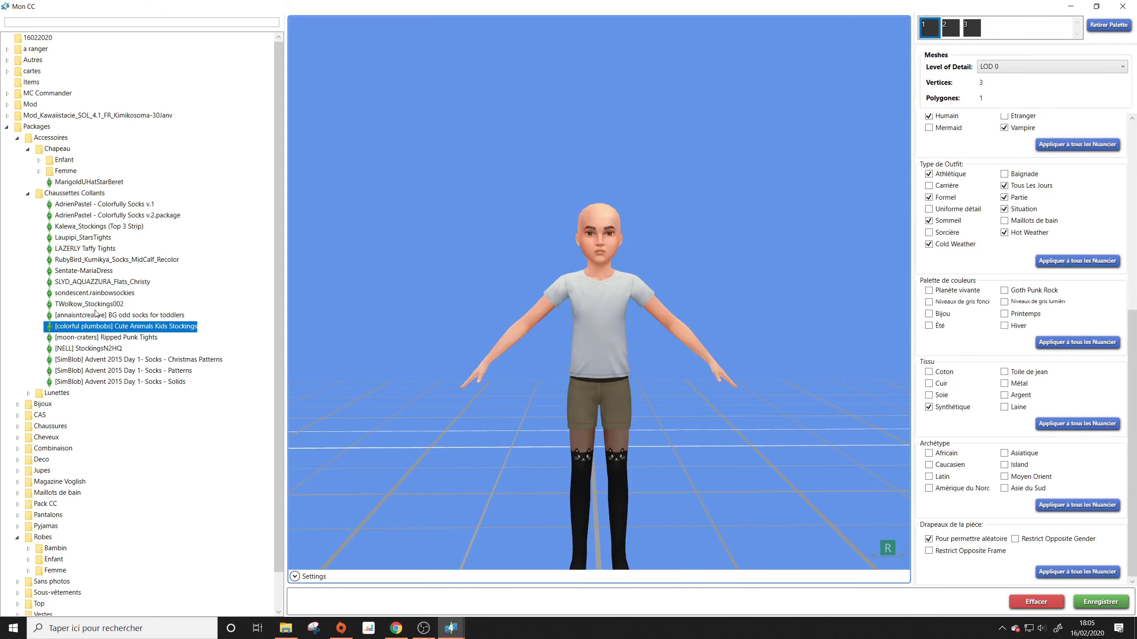
left_click(94, 304)
left_click(90, 298)
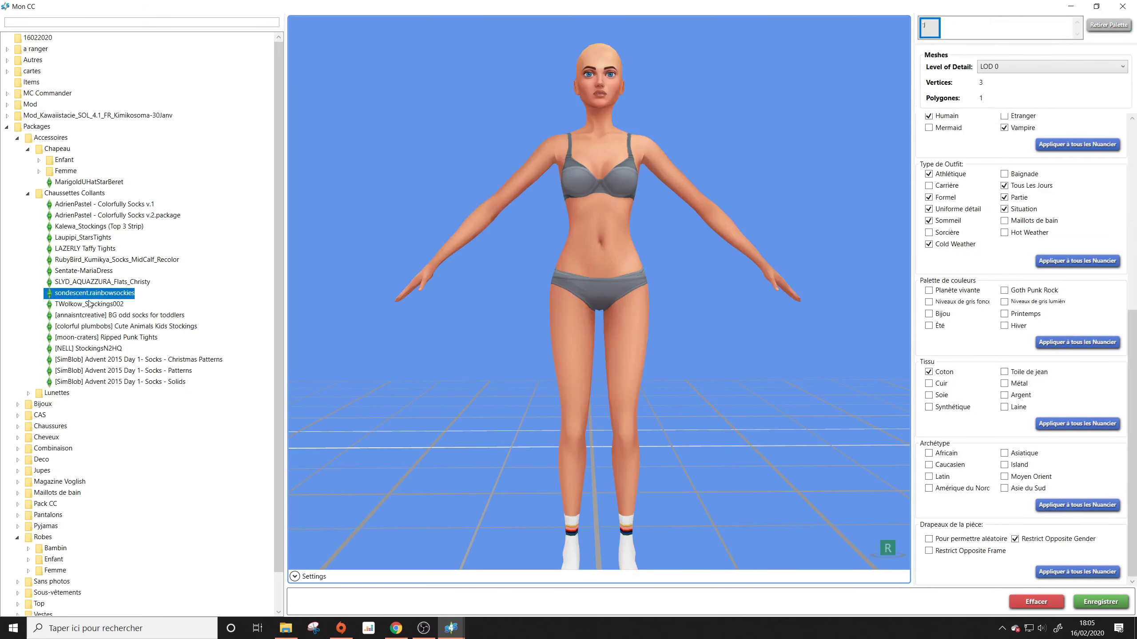
Step: Collapse Chaussettes Collants and look at the child beanie in the Enfant subfolder of Chapeau
left_click(27, 193)
left_click(40, 161)
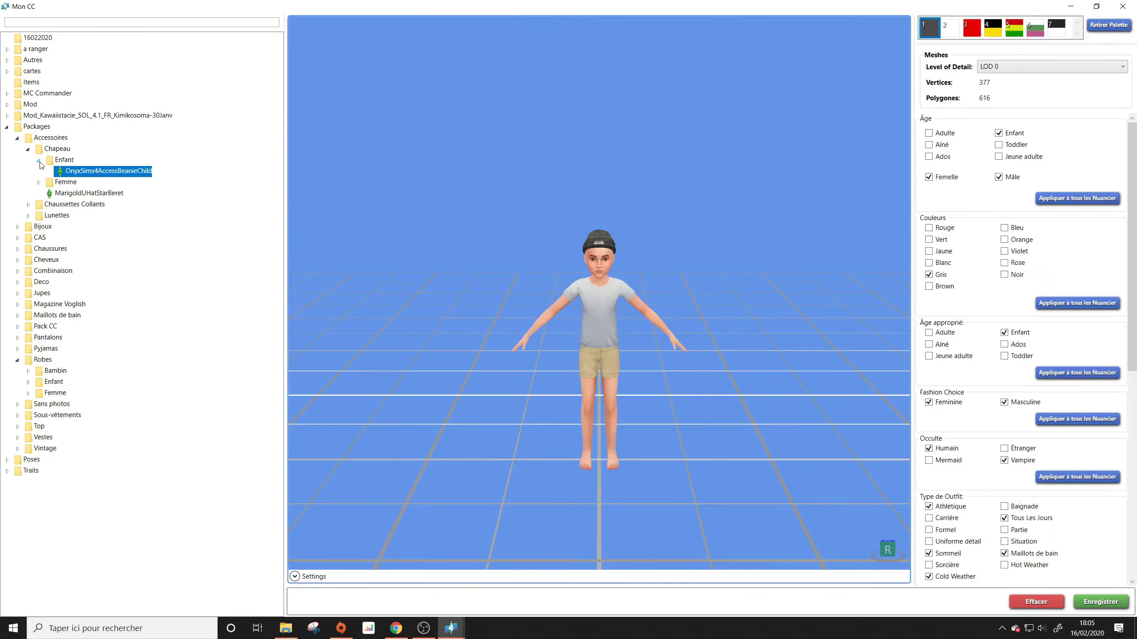
left_click(39, 161)
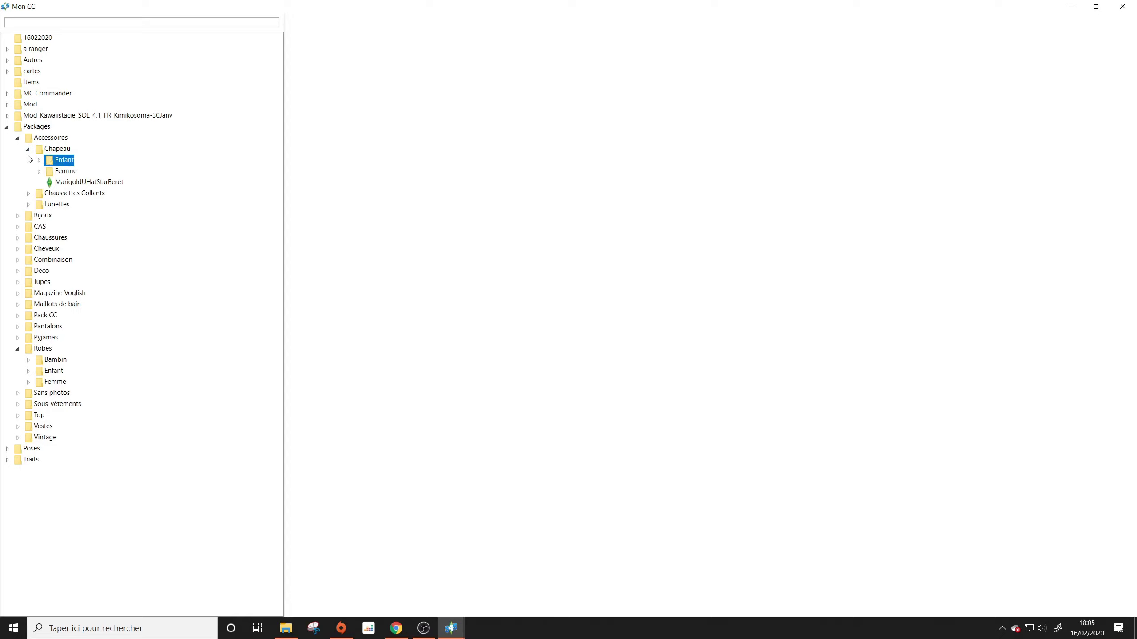
Step: Preview the three ring packages in the Bagues subfolder of Bijoux > Femme and check the settings of salem-c_Rings set_1
left_click(18, 215)
left_click(27, 248)
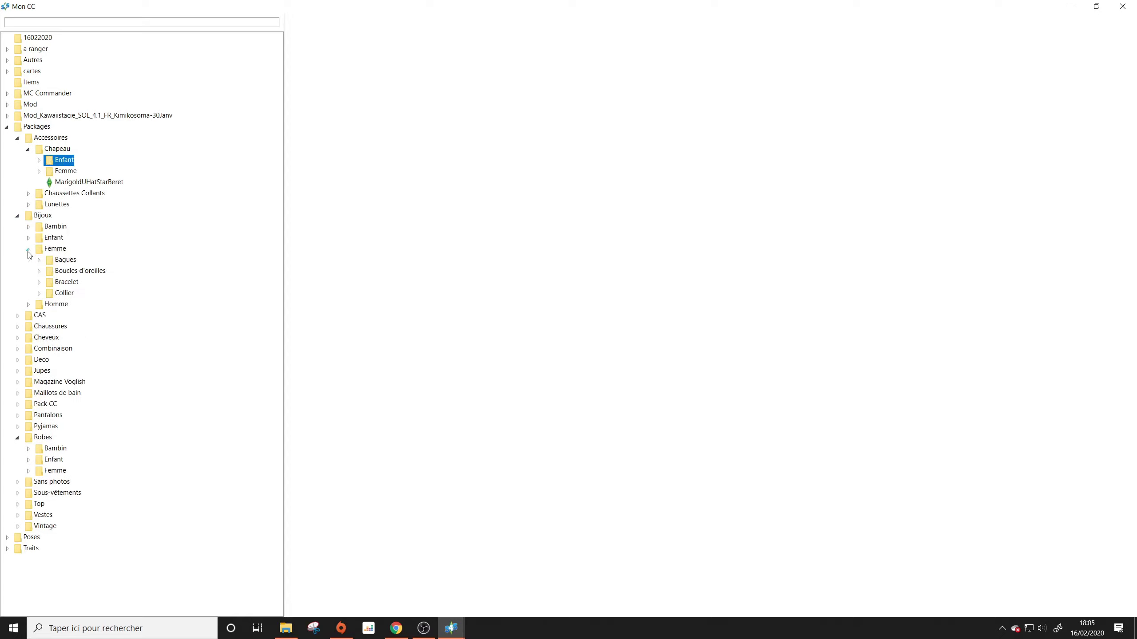
left_click(39, 260)
left_click(73, 272)
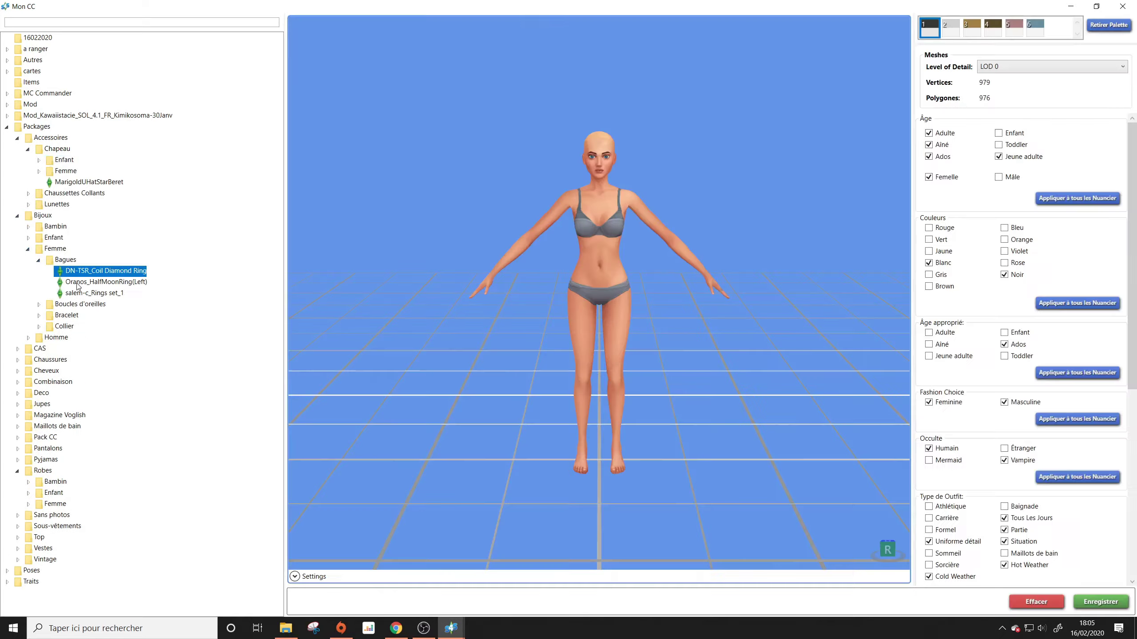
right_click_drag(528, 340, 497, 342)
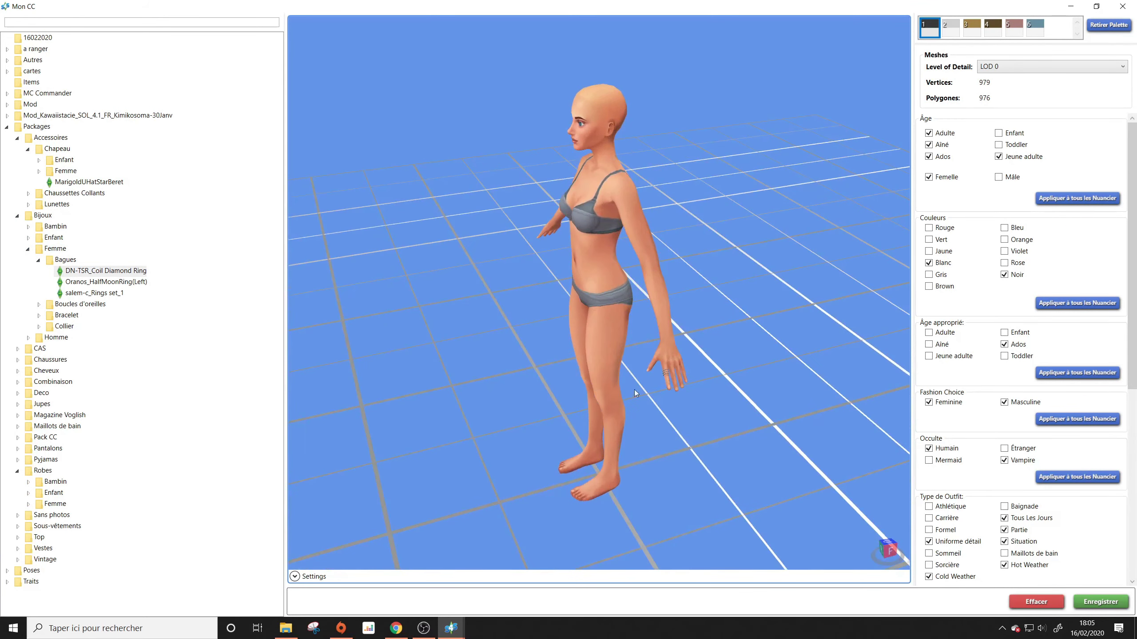
left_click(98, 287)
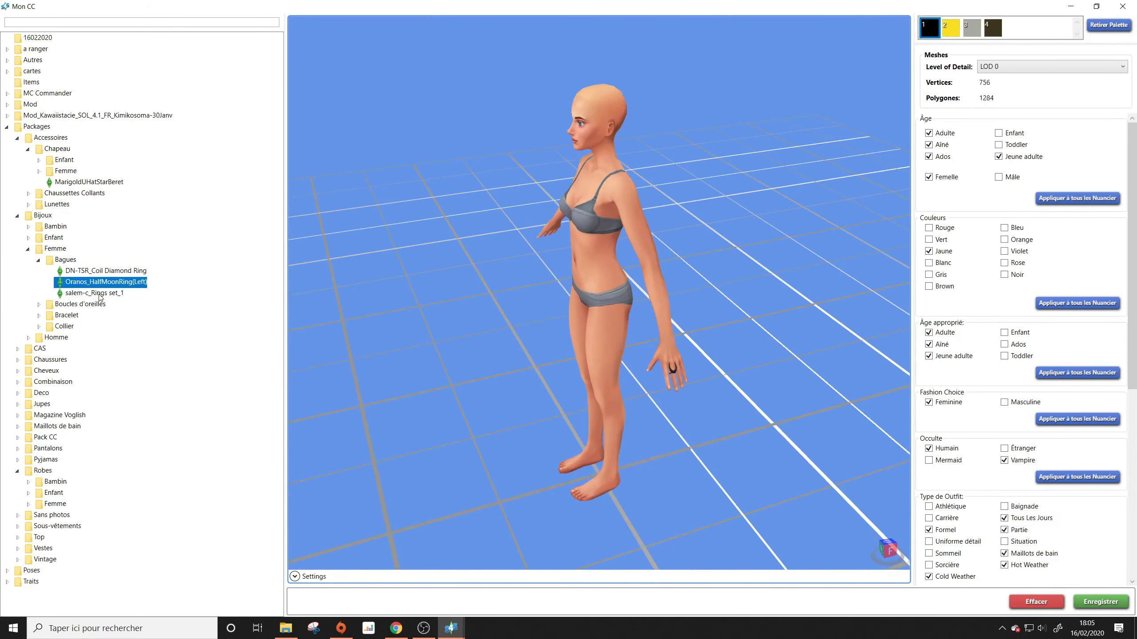
left_click(100, 295)
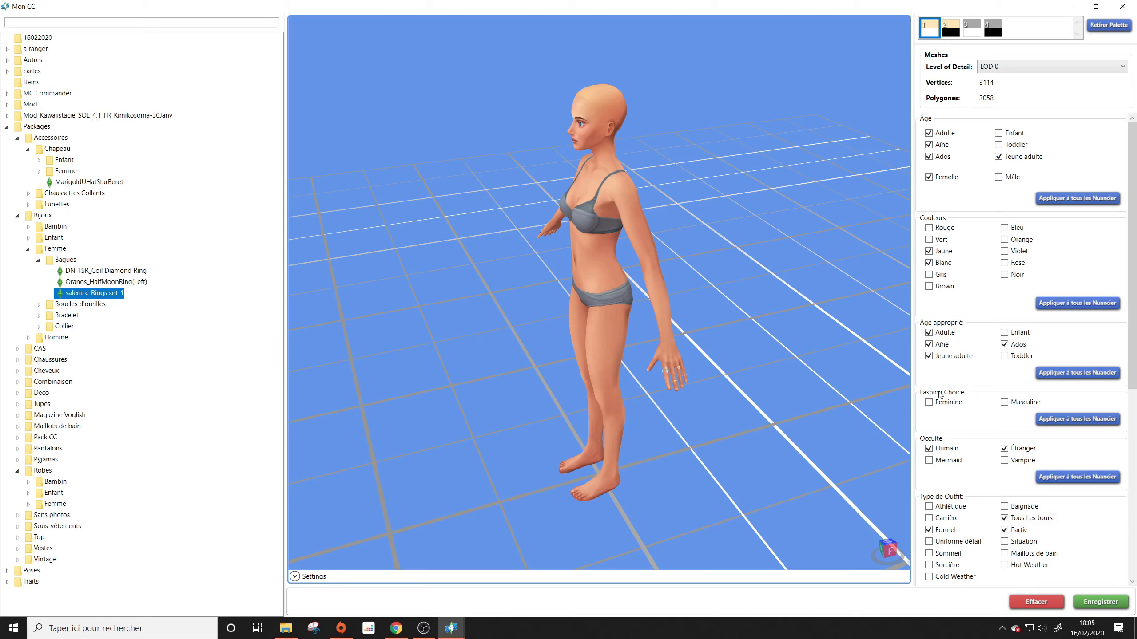
left_click(979, 393)
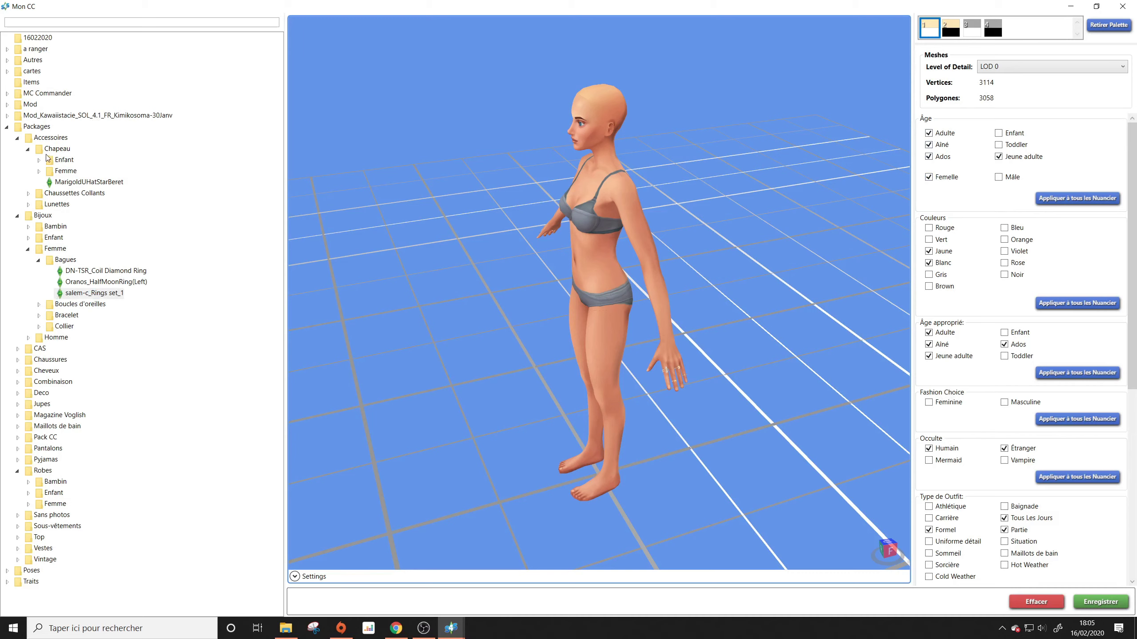
left_click(20, 139)
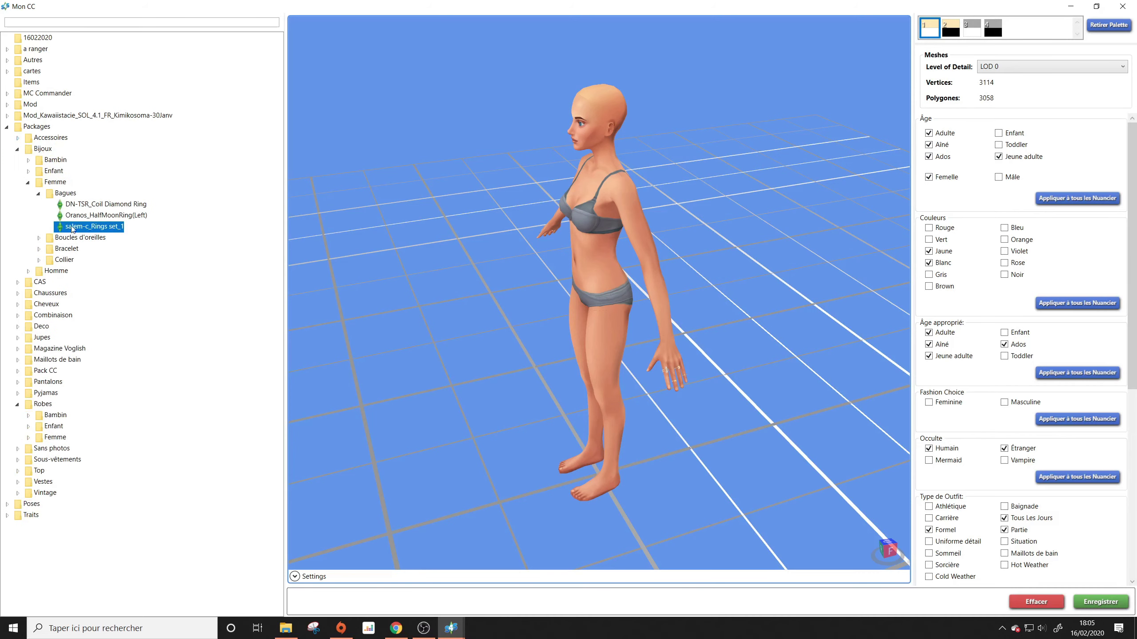
left_click(28, 184)
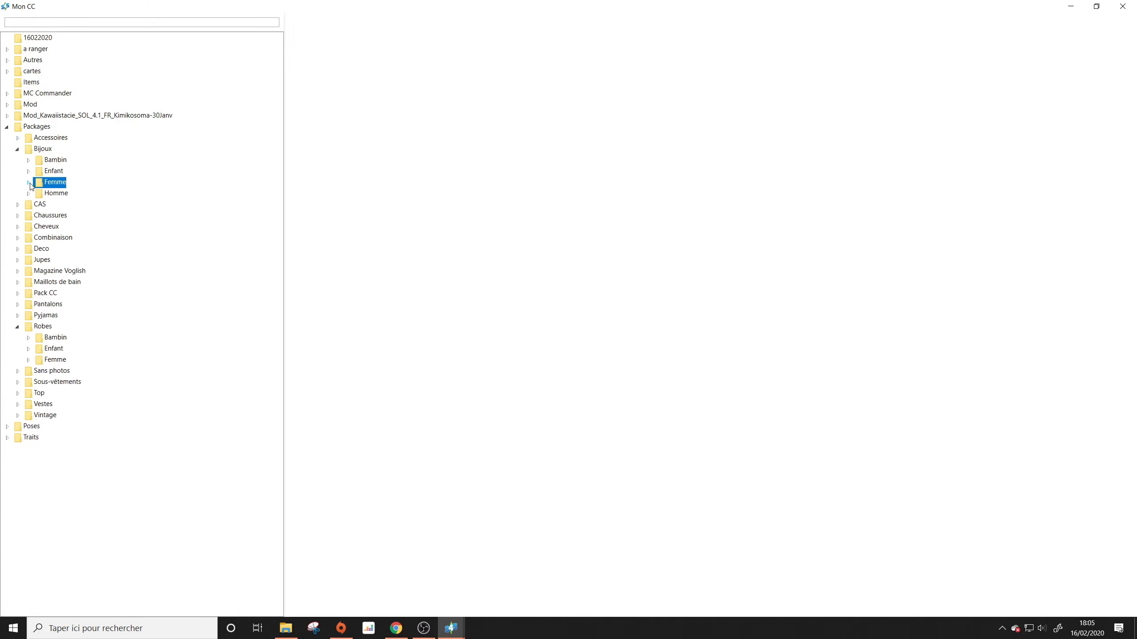
left_click(18, 151)
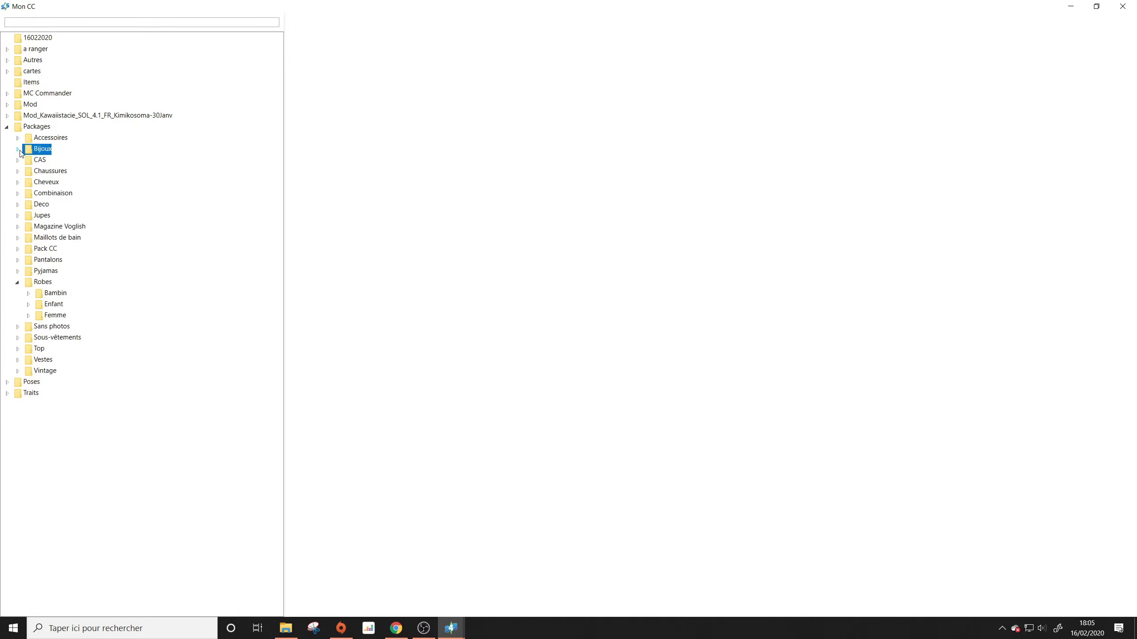
left_click(19, 150)
left_click(19, 139)
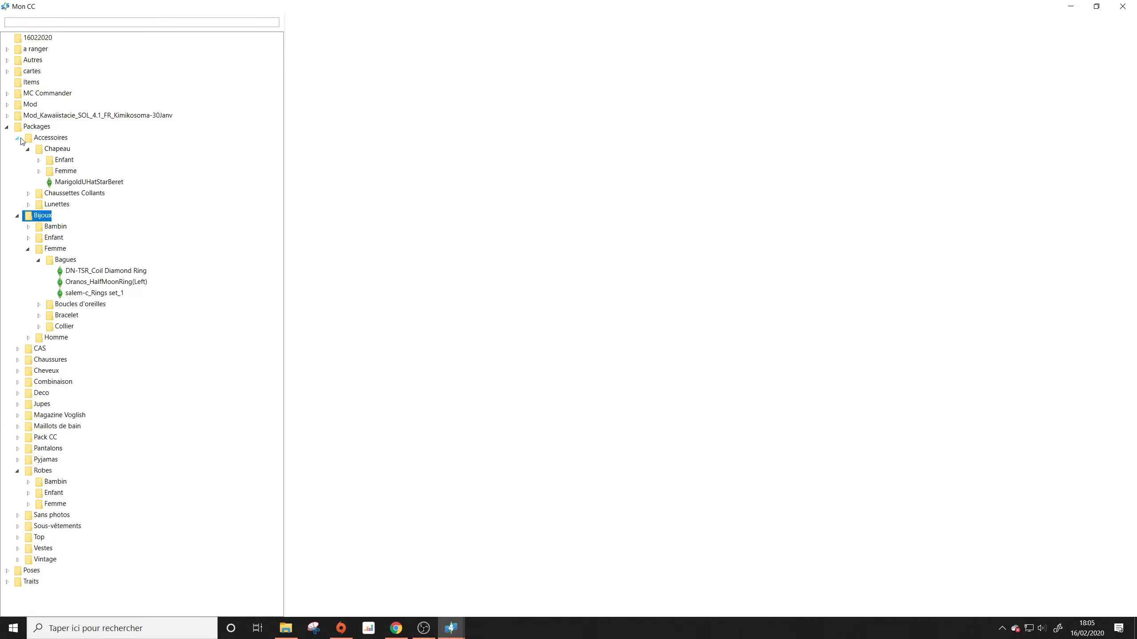
Step: Collapse the Chapeau folder and the Bagues folder in the package tree
left_click(71, 183)
left_click(67, 172)
left_click(64, 162)
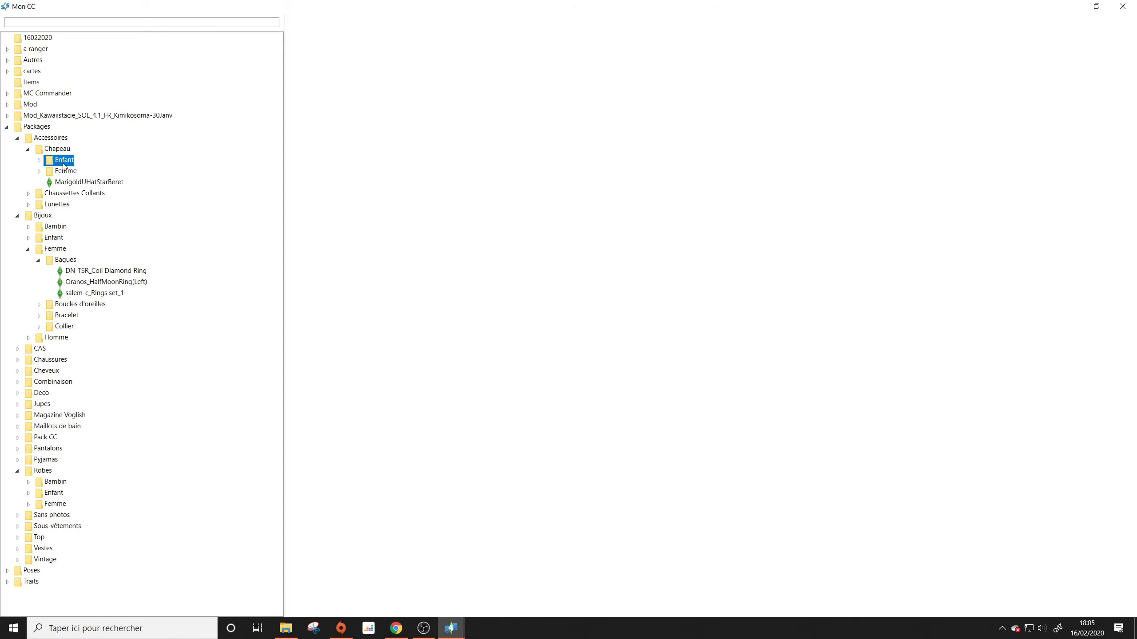
left_click(29, 150)
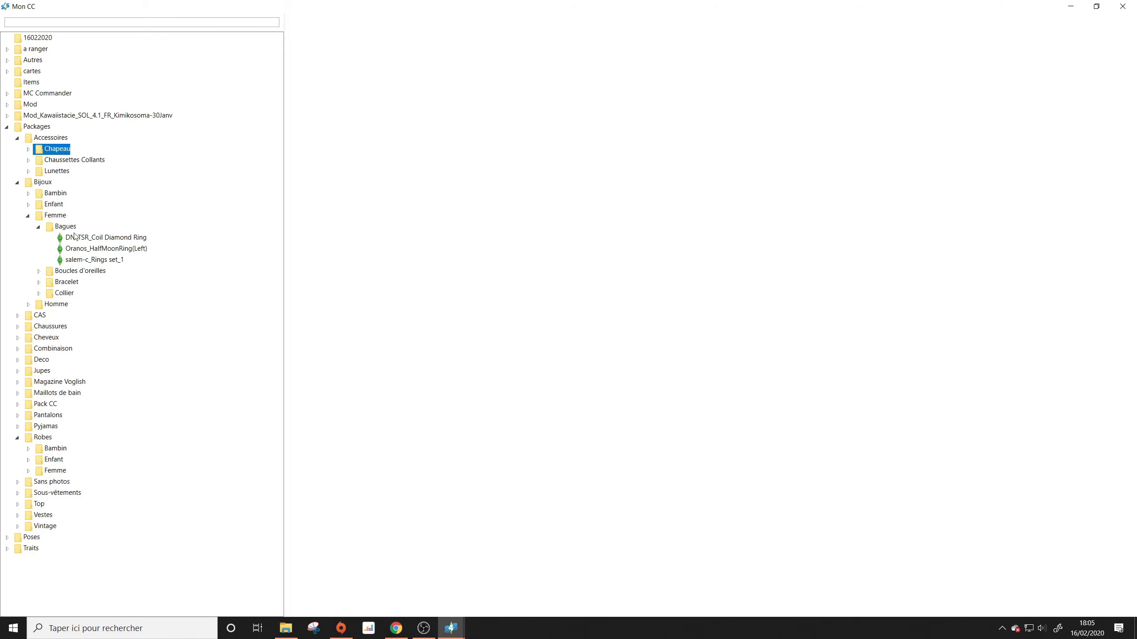
left_click(80, 259)
left_click(39, 227)
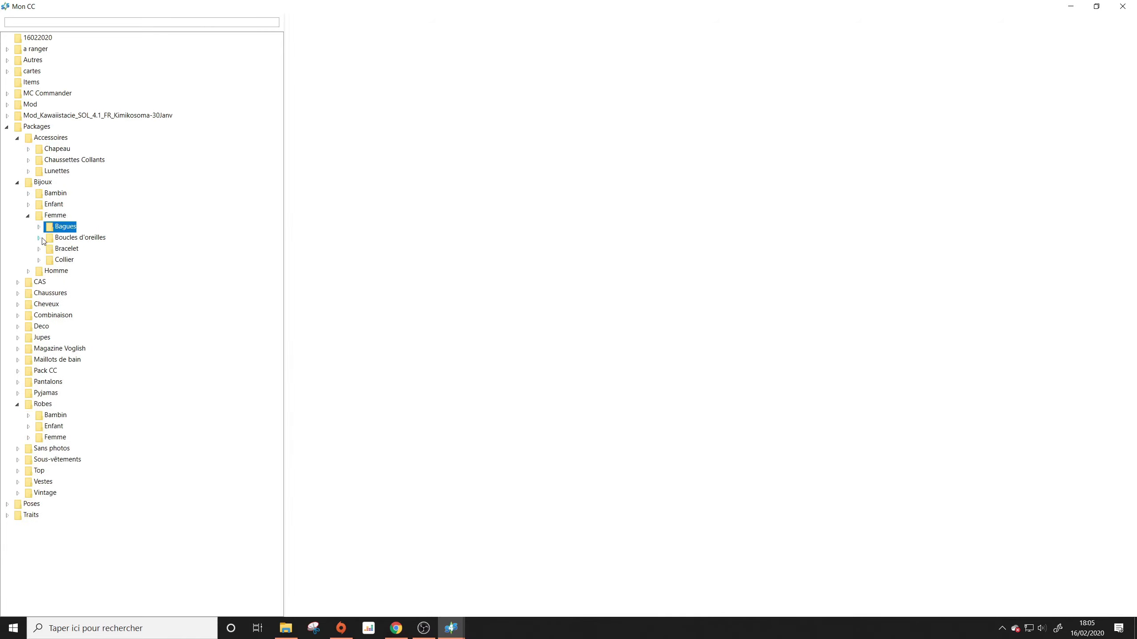
Step: Expand Boucles d'oreilles and preview alexaarr_AmyNecklace, Bobur Earrings 01, alexaarr_StarHoops and alexaarr_PlasticPalmEarrings on the model
left_click(40, 238)
left_click(87, 261)
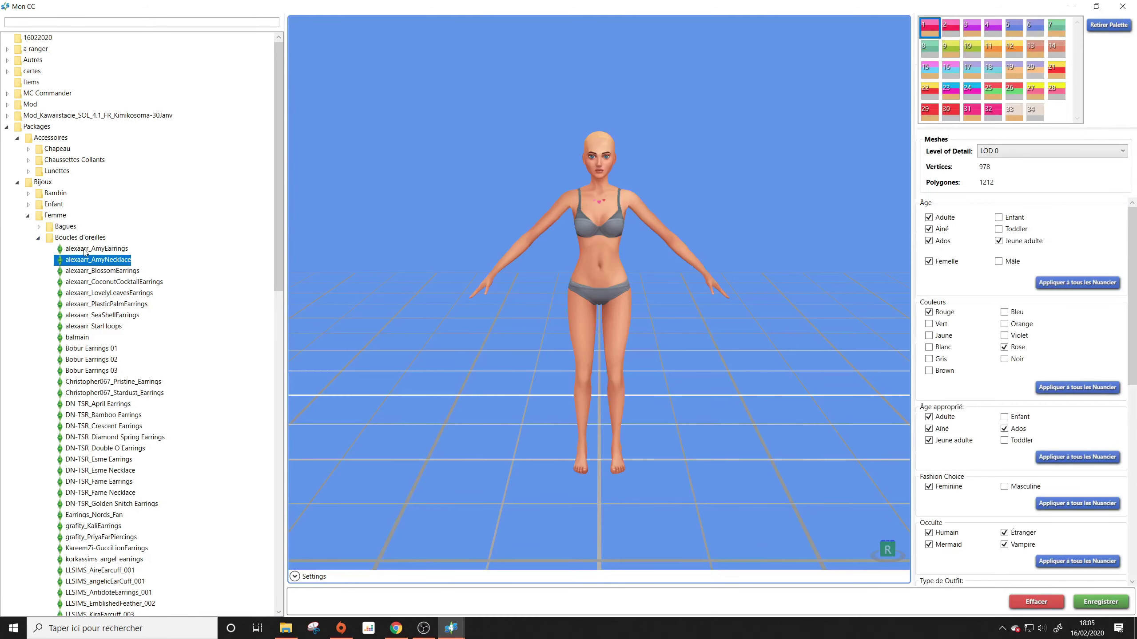
left_click(88, 349)
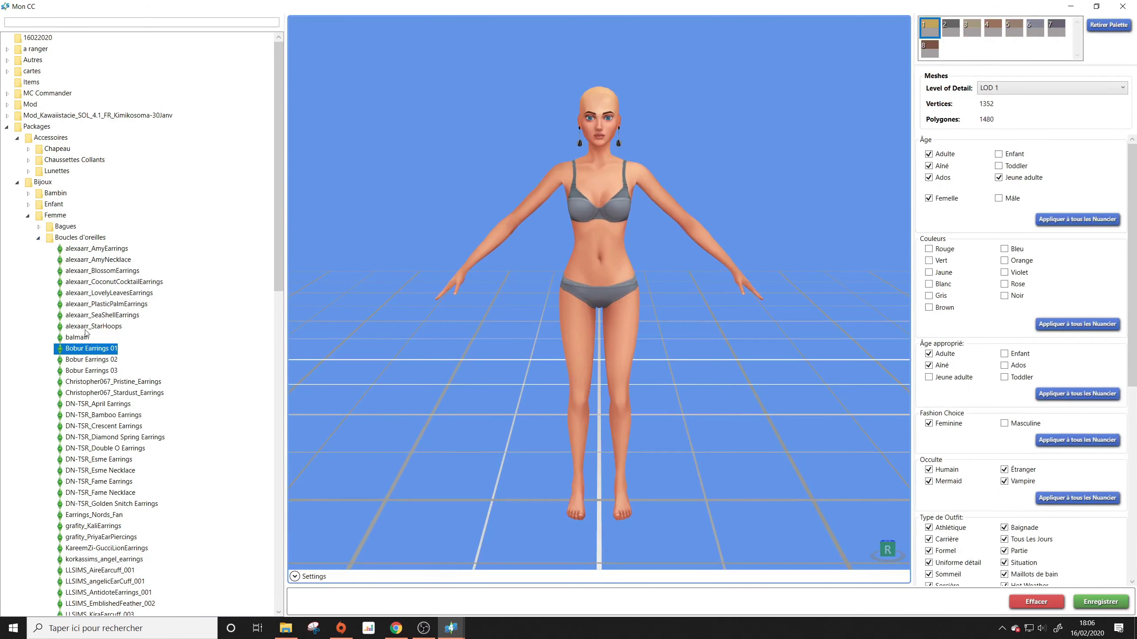
left_click(86, 326)
left_click(88, 302)
right_click_drag(504, 252, 484, 257)
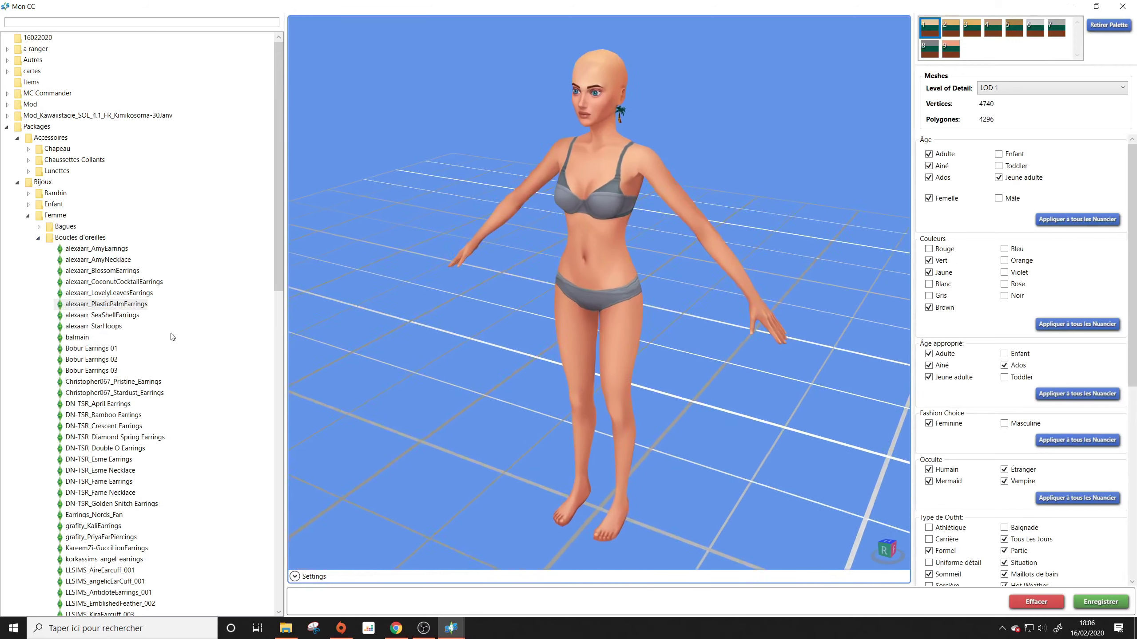
Step: Preview DN-TSR_Esme Earrings, Earrings_Nords_Fan and grafity_PriyaEarPiercings on the model
left_click(100, 460)
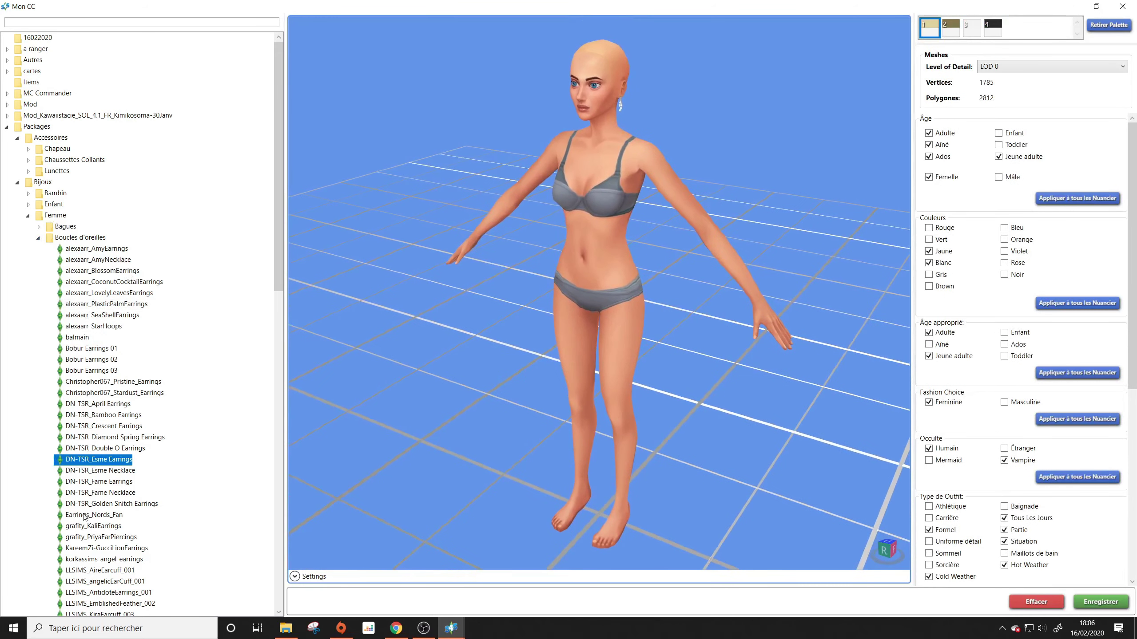
left_click(83, 515)
scroll(91, 484, "down", 3)
left_click(93, 462)
scroll(93, 466, "down", 2)
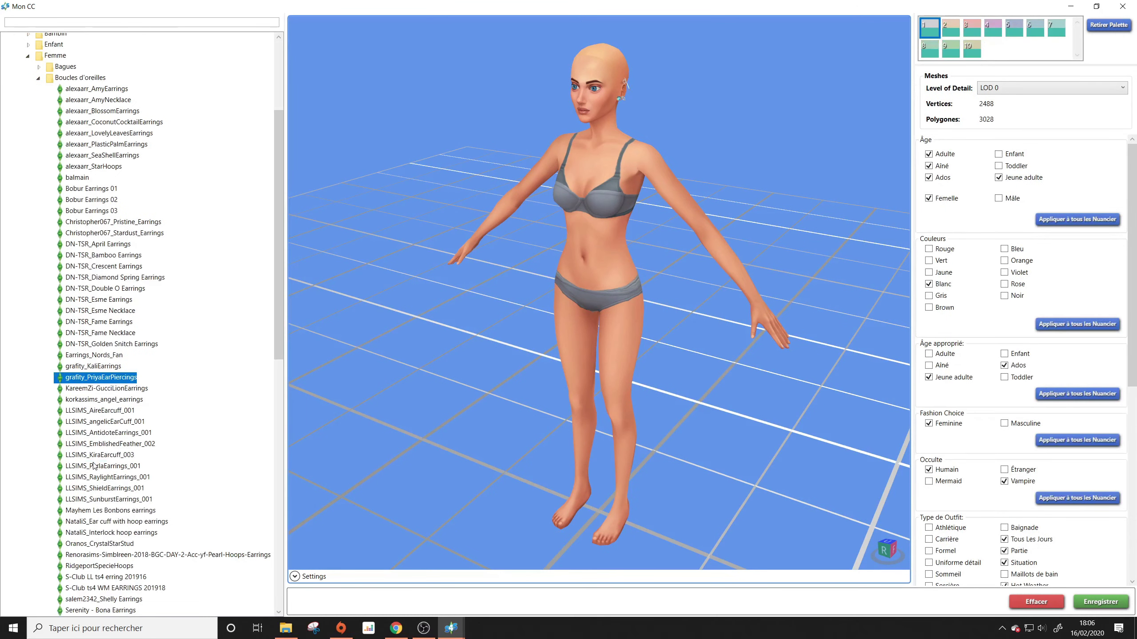
Step: Examine LLSIMS_PerlaEarrings_001 up close on the model's ear
left_click(93, 466)
left_click_drag(581, 134, 614, 163)
scroll(612, 162, "up", 3)
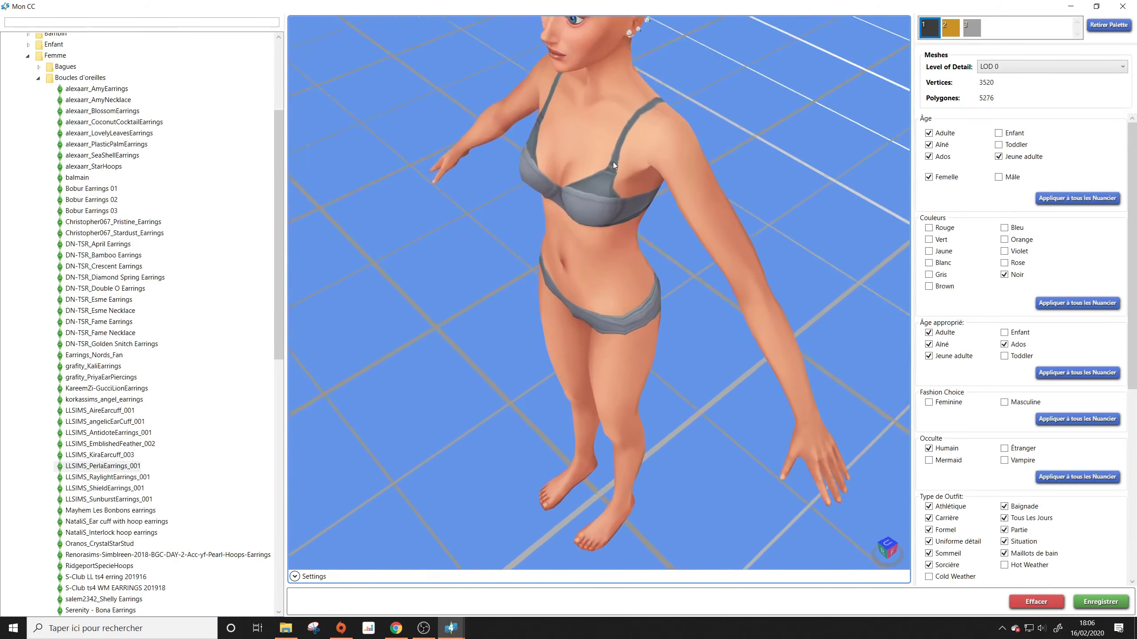
right_click_drag(613, 162, 671, 233)
scroll(693, 153, "up", 3)
right_click_drag(693, 153, 698, 1)
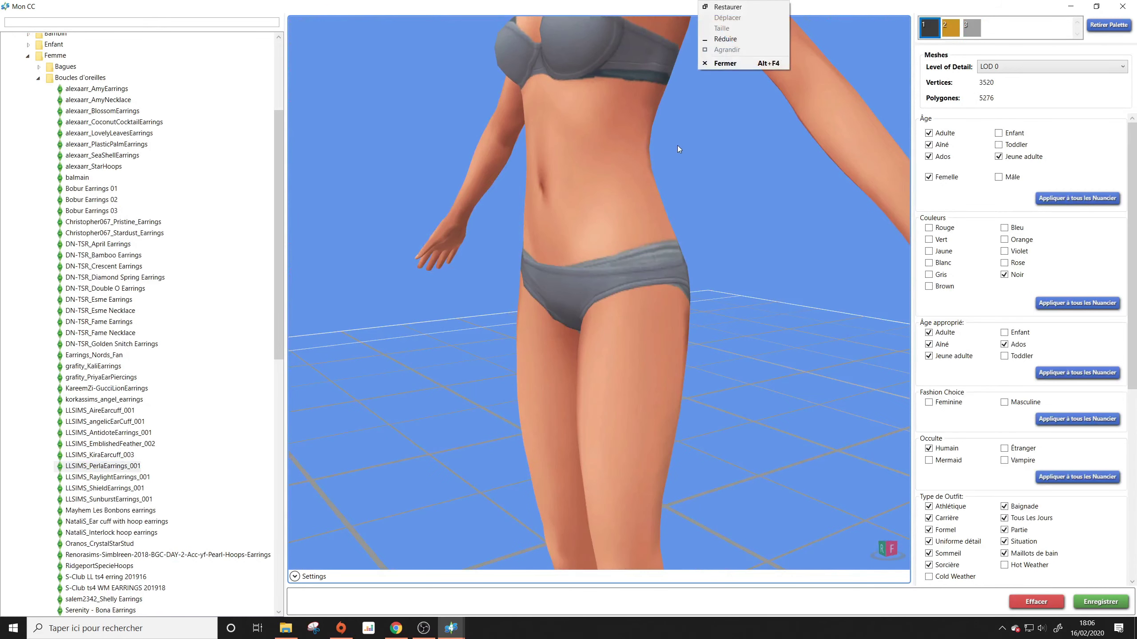
left_click(760, 143)
left_click_drag(808, 144, 714, 140)
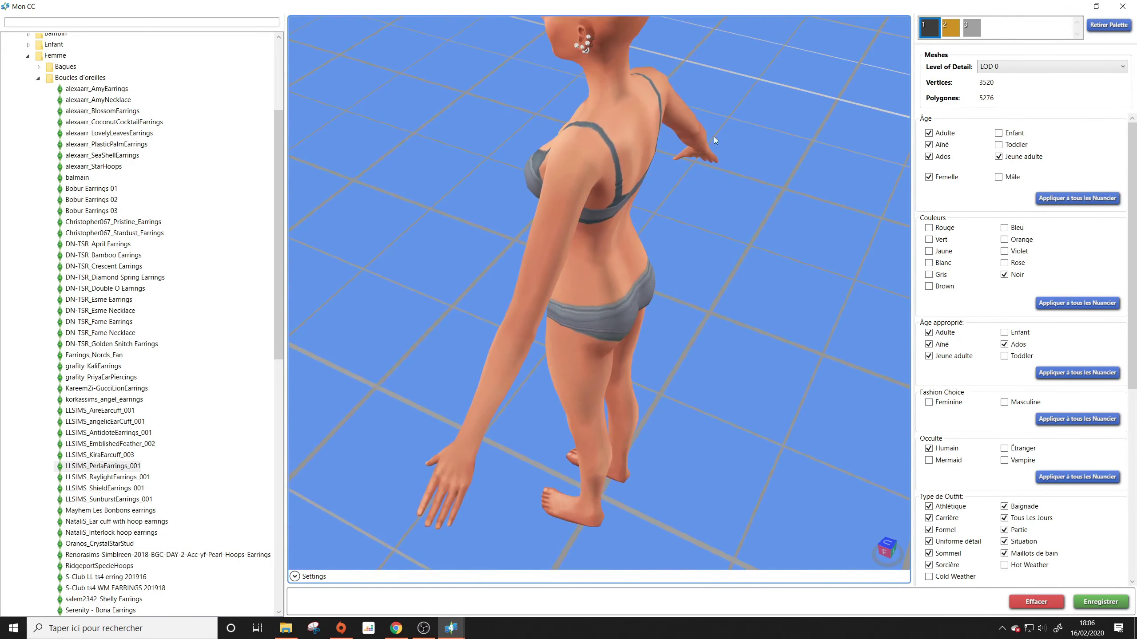
Step: Preview LLSIMS_AireEarcuff_001 and examine LLSIMS_EmblishedFeather_002 on the model from the side and front
left_click(77, 410)
scroll(77, 410, "down", 2)
left_click(101, 391)
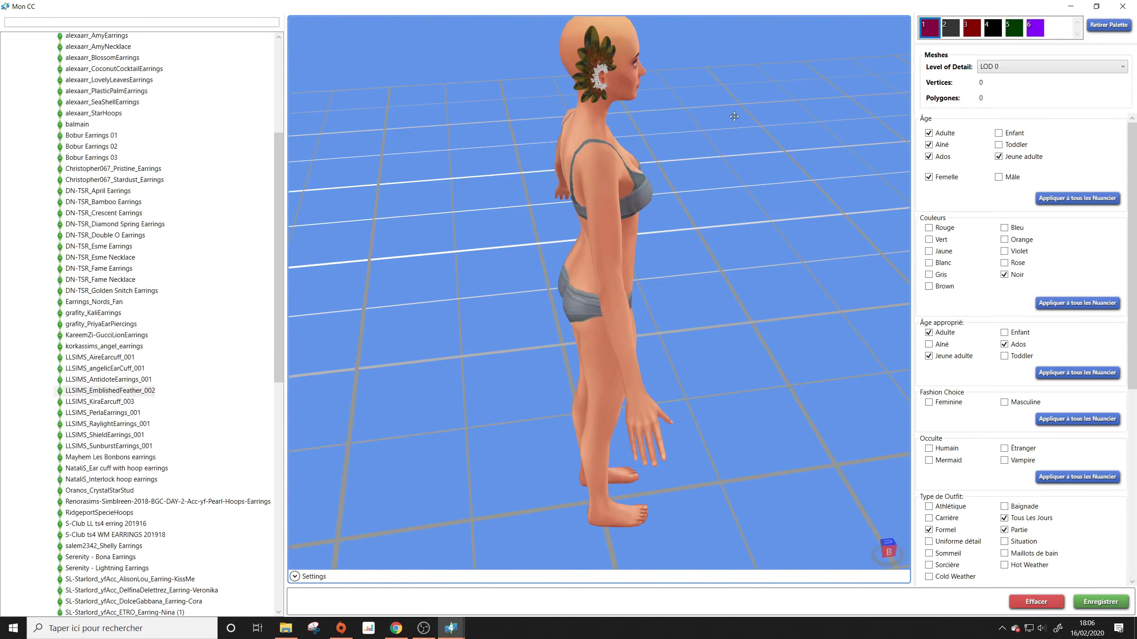
right_click_drag(734, 116, 689, 175)
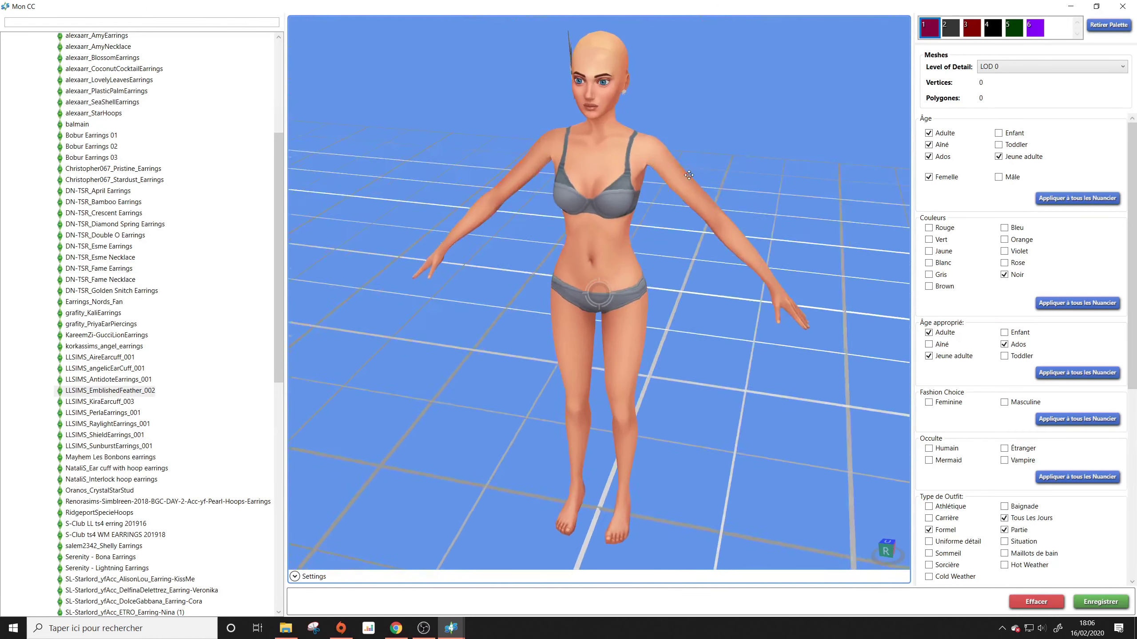
left_click_drag(688, 175, 755, 145)
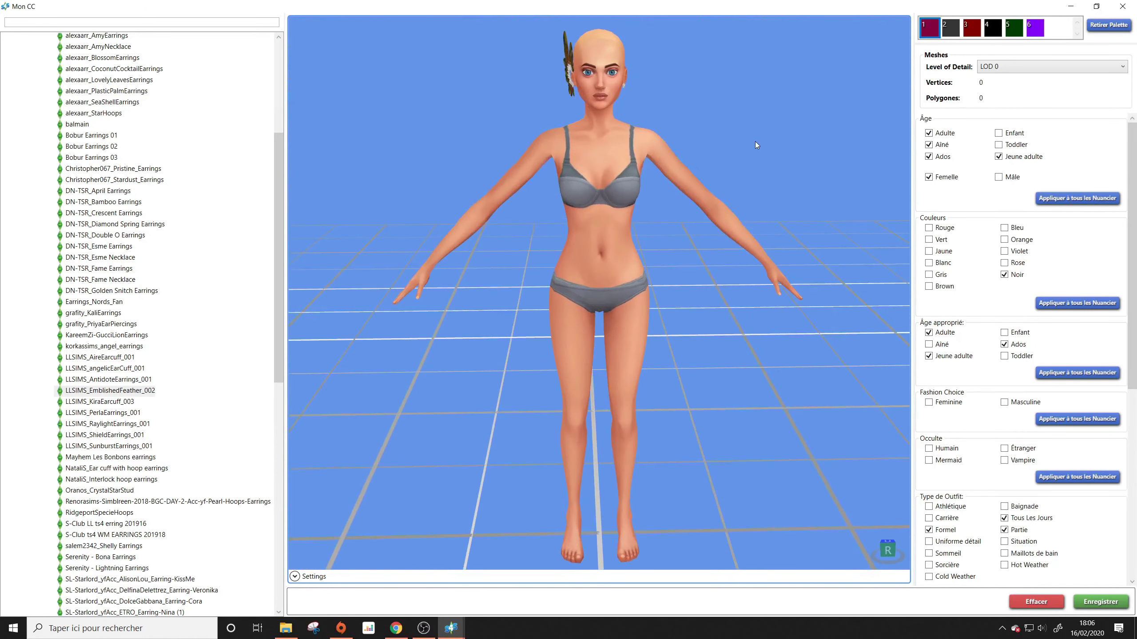
Step: Preview LLSIMS_SunburstEarrings_001, the Renorasims pearl hoops, RidgeportSpecieHoops and Serenity - Bona Earrings
left_click(112, 446)
left_click_drag(446, 357, 316, 356)
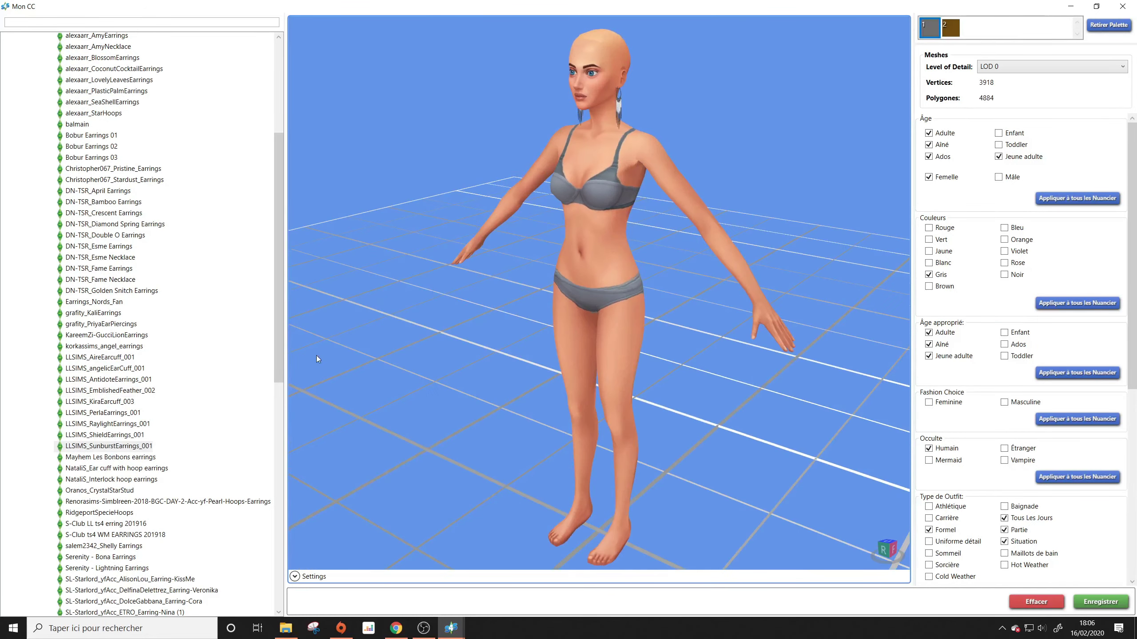
left_click(79, 500)
scroll(107, 378, "down", 3)
left_click(121, 407)
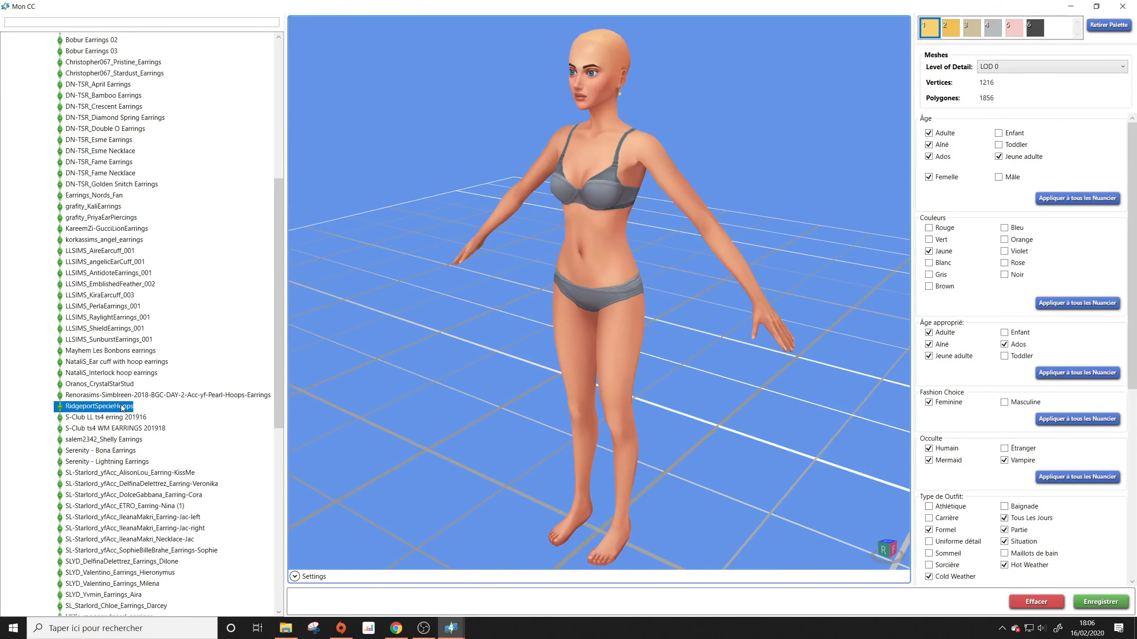
scroll(112, 366, "down", 1)
left_click(114, 426)
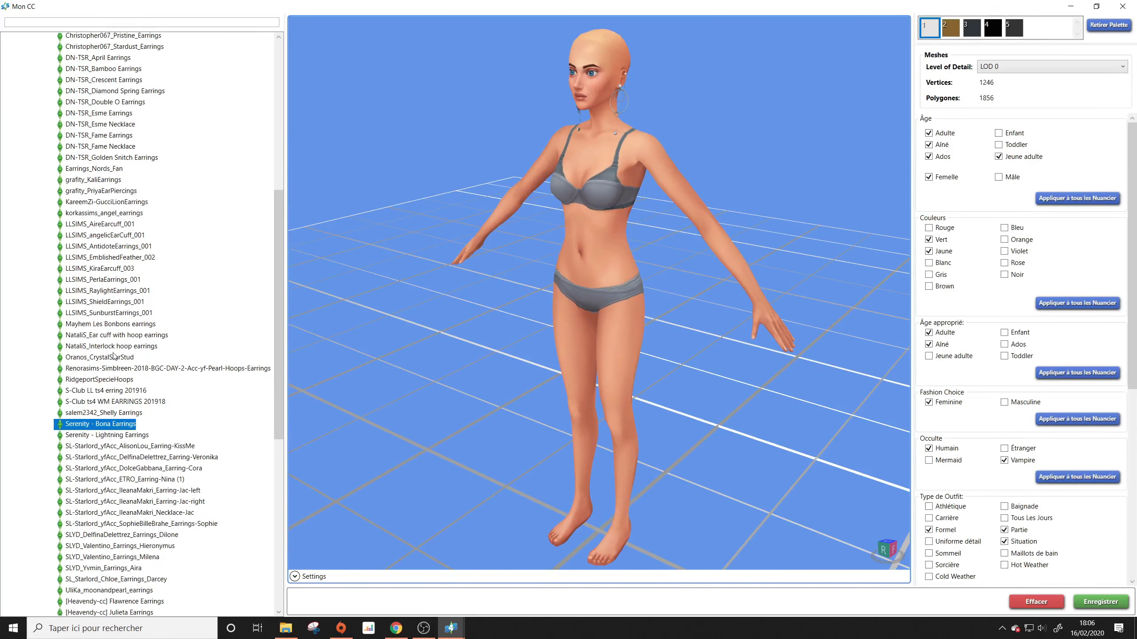
Step: Preview the SL-Starlord ETRO Nina, DelfinaDelettrez Veronika, SophieBilleBrahe Sophie and both IleanaMakri Jac earrings
scroll(114, 403, "down", 3)
left_click(115, 373)
left_click(119, 353)
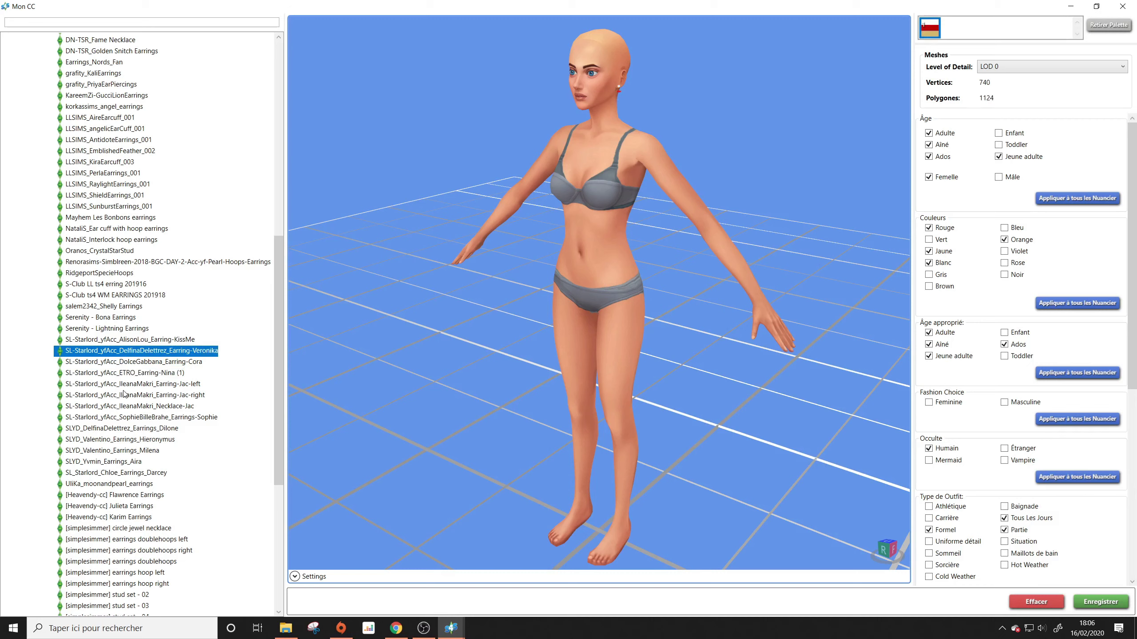
left_click(121, 395)
left_click(121, 418)
left_click(128, 386)
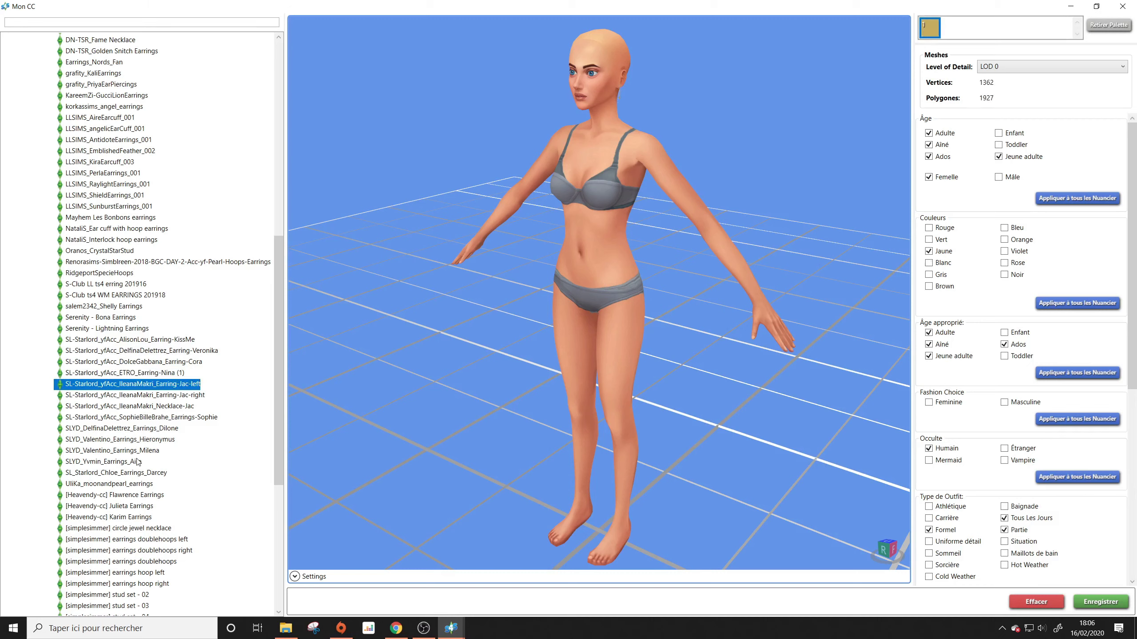
Step: Preview the SLYD Aira and Milena earrings, [Heavendy-cc] Julieta Earrings, and the [simplesimmer] circle jewel necklace and right doublehoops
left_click(137, 461)
left_click(136, 451)
scroll(134, 425, "down", 3)
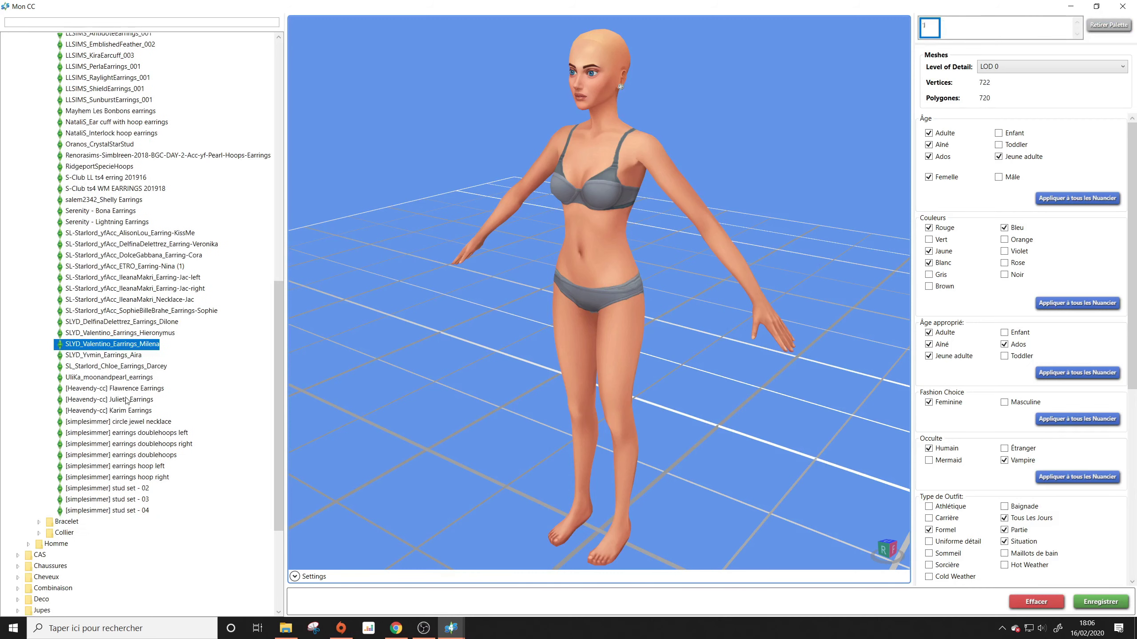
left_click(128, 399)
left_click(127, 422)
left_click(122, 445)
Step: Preview the [simplesimmer] earrings hoop left and stud set - 04 packages
scroll(111, 368, "down", 2)
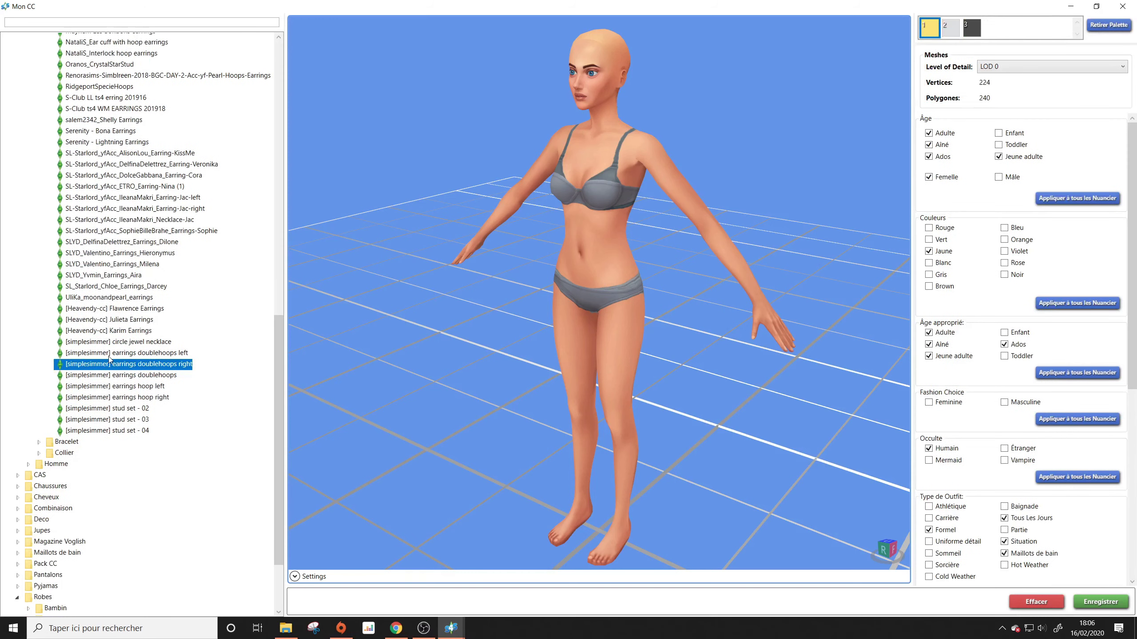
left_click(108, 386)
scroll(99, 371, "down", 2)
left_click(94, 352)
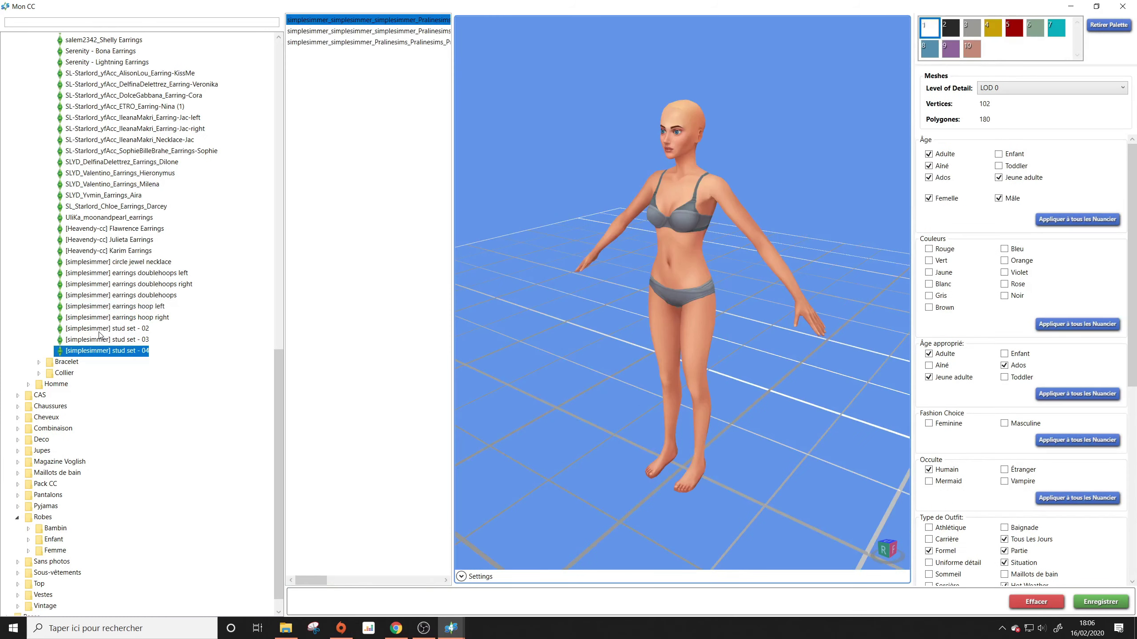
Step: Examine the first two items of [simplesimmer] stud set - 02 on the model from several angles
left_click(100, 330)
right_click_drag(715, 284, 189, 194)
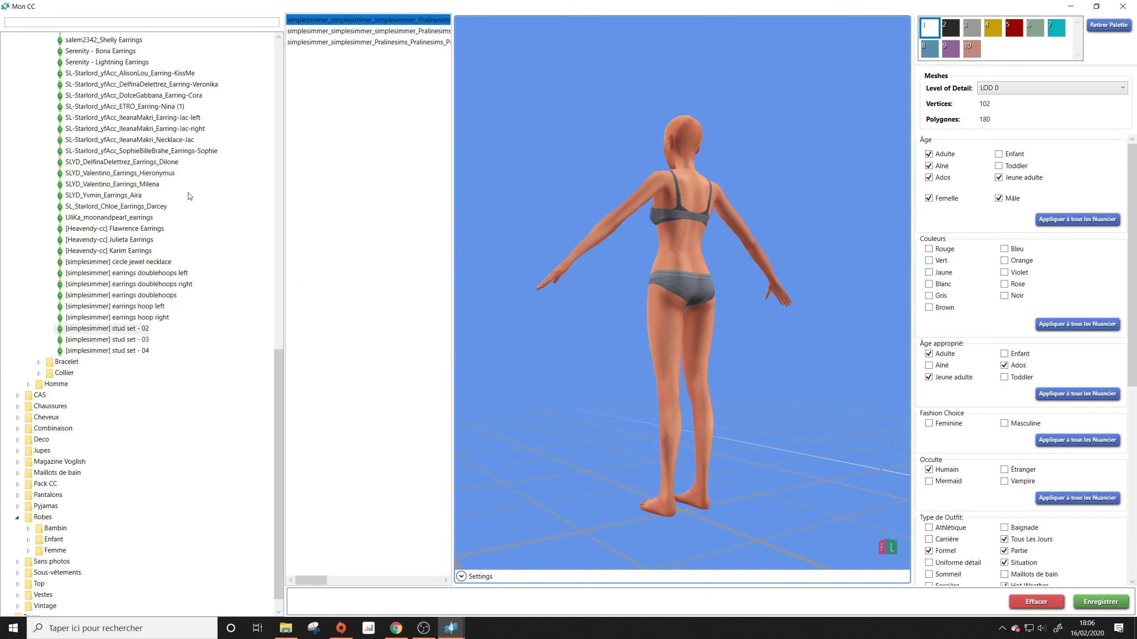
right_click_drag(685, 249, 368, 256)
left_click(421, 32)
right_click_drag(492, 264, 1023, 198)
right_click_drag(662, 173, 546, 331)
left_click(108, 329)
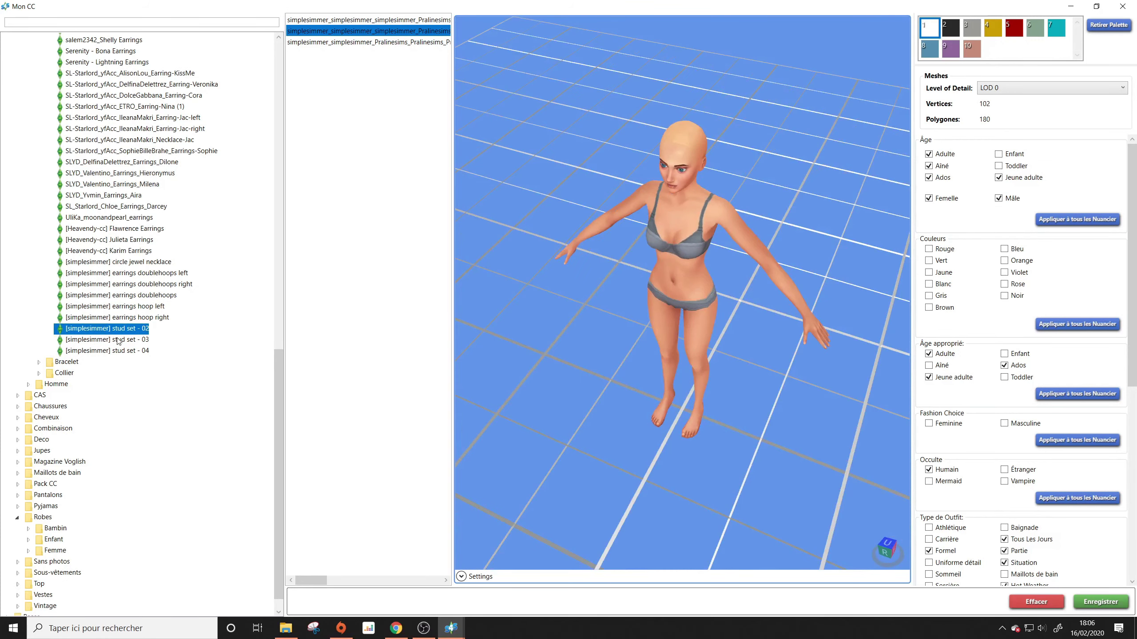
Step: Open [simplesimmer] stud set - 03 and preview its third item on the model
left_click(115, 340)
right_click_drag(623, 259, 568, 376)
left_click(392, 44)
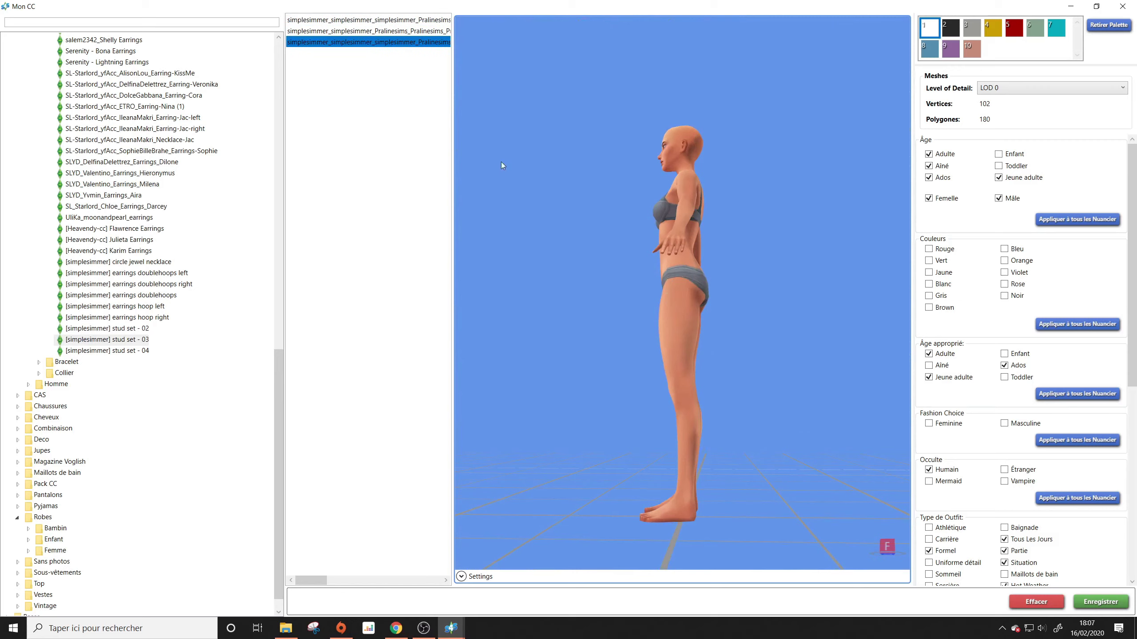
Step: Rotate the model to check the third stud set - 03 item, and open the [simplesimmer] stud set - 04 package
right_click_drag(501, 162, 548, 166)
left_click_drag(329, 580, 296, 581)
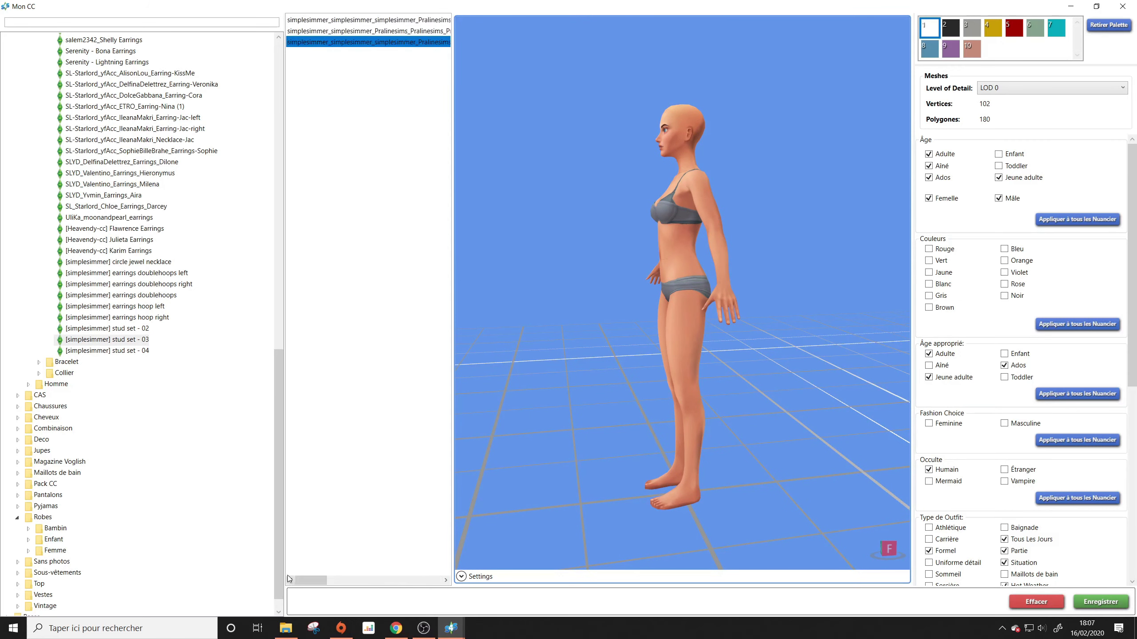
left_click(129, 329)
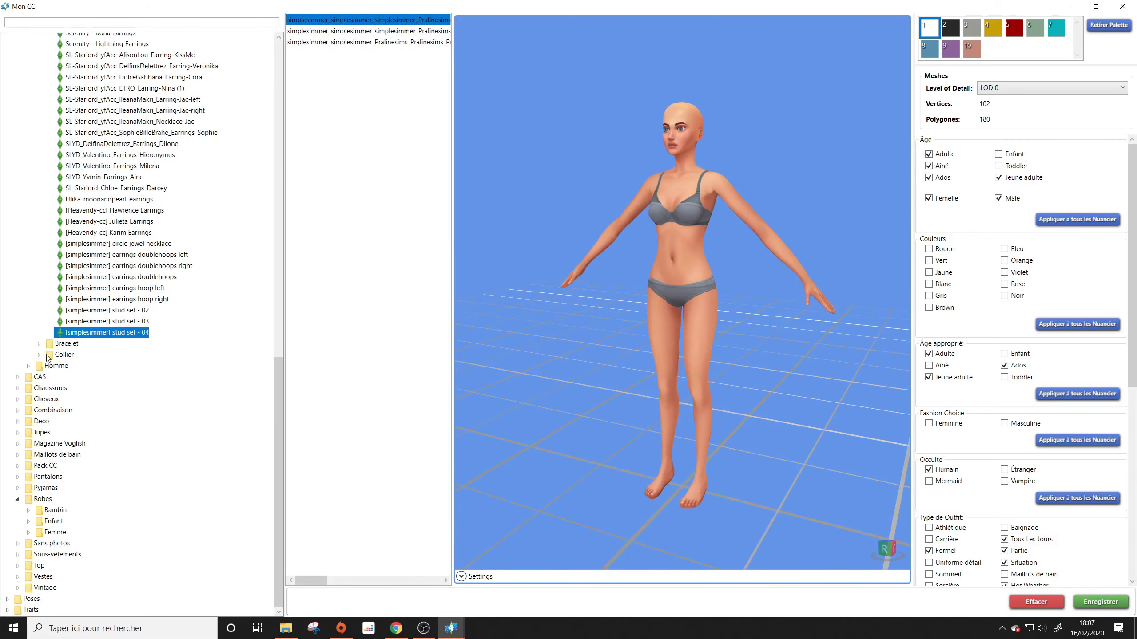
Step: Expand the women's Collier folder and preview LLSIMS_GoldDustNecklace_001 on the model
left_click(39, 357)
scroll(39, 357, "down", 1)
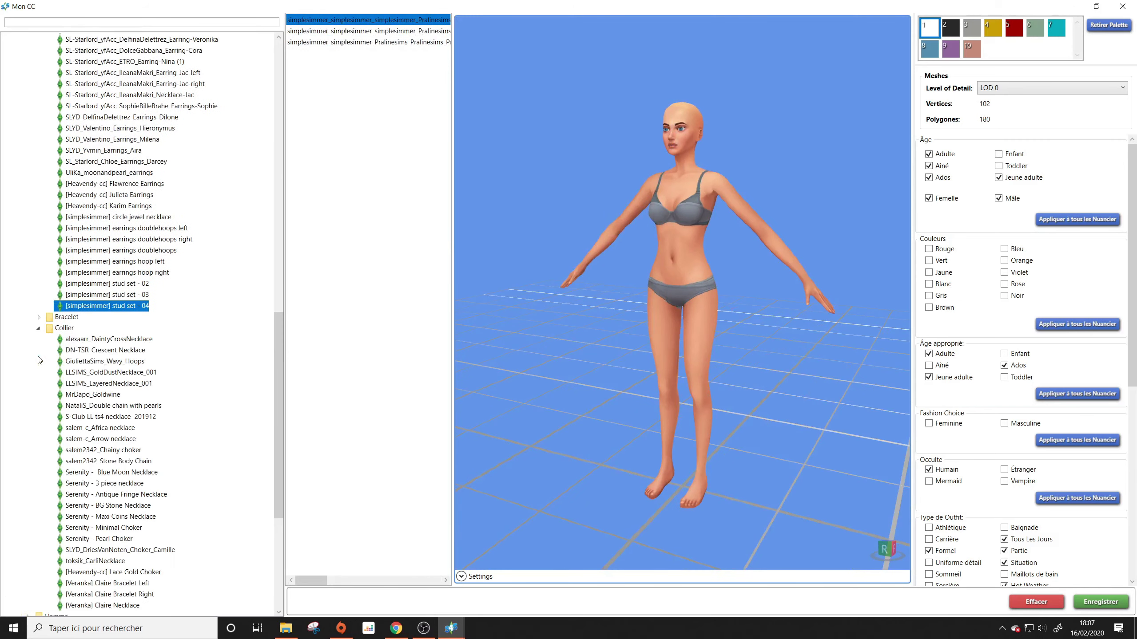
left_click(104, 373)
scroll(105, 391, "down", 5)
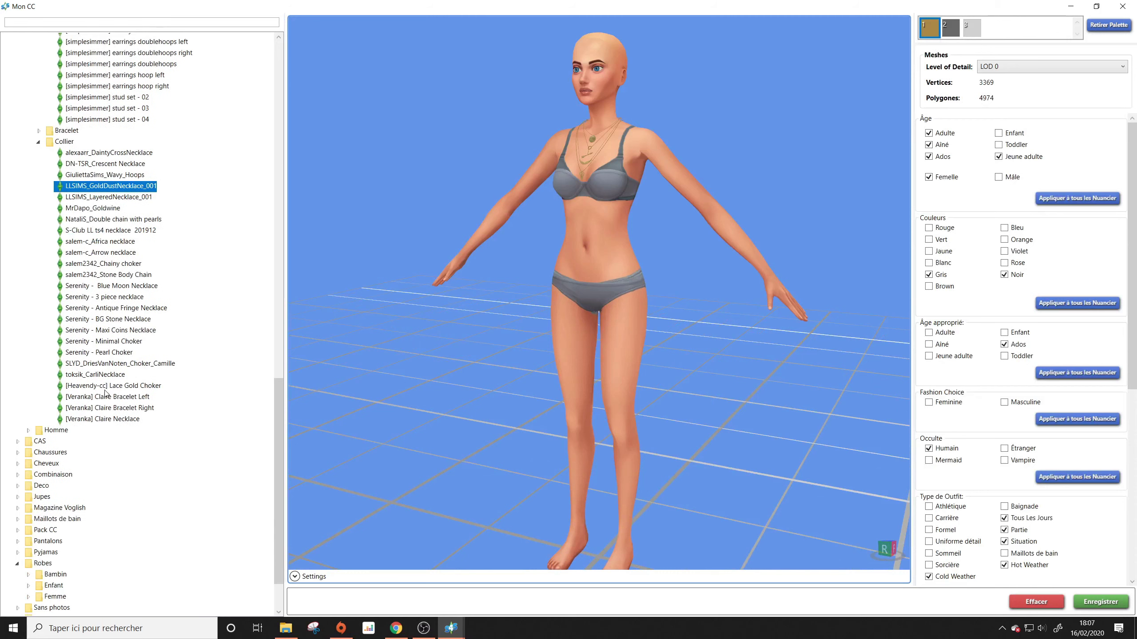
Step: Preview the Lace Gold Choker, SLYD_DriesVanNoten_Choker_Camille, Serenity - 3 piece necklace, salem2342_Chainy choker and S-Club LL ts4 necklace 201912
left_click(105, 385)
left_click(99, 363)
left_click(102, 297)
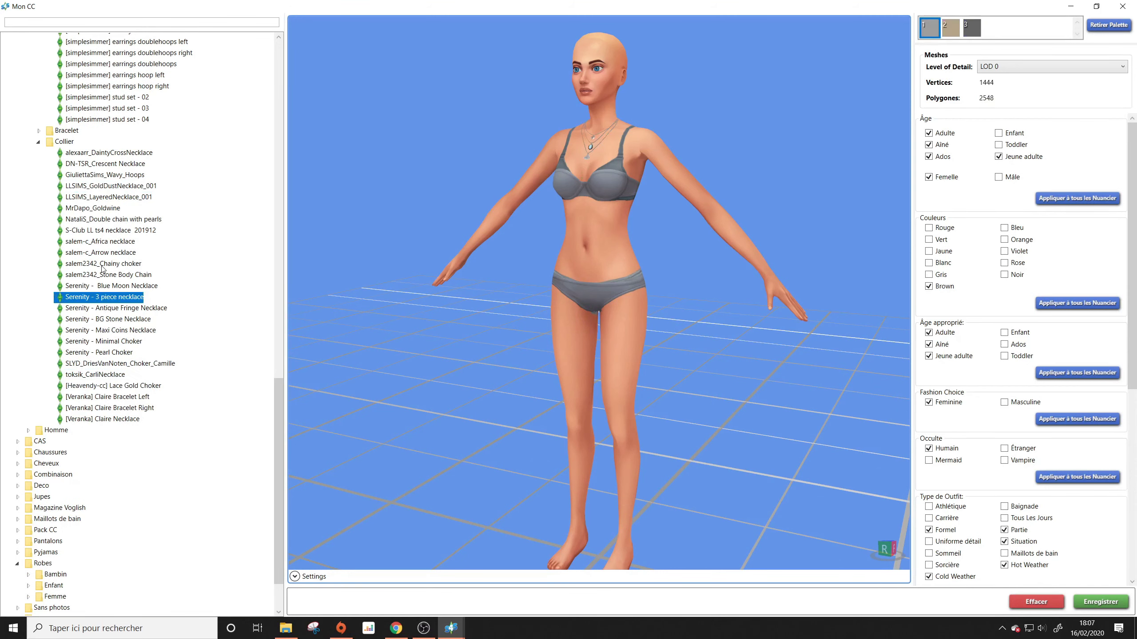
left_click(103, 264)
left_click(111, 230)
Step: Collapse the Boucles d'oreilles, Bijoux and Accessoires folders in the package tree
scroll(49, 230, "up", 13)
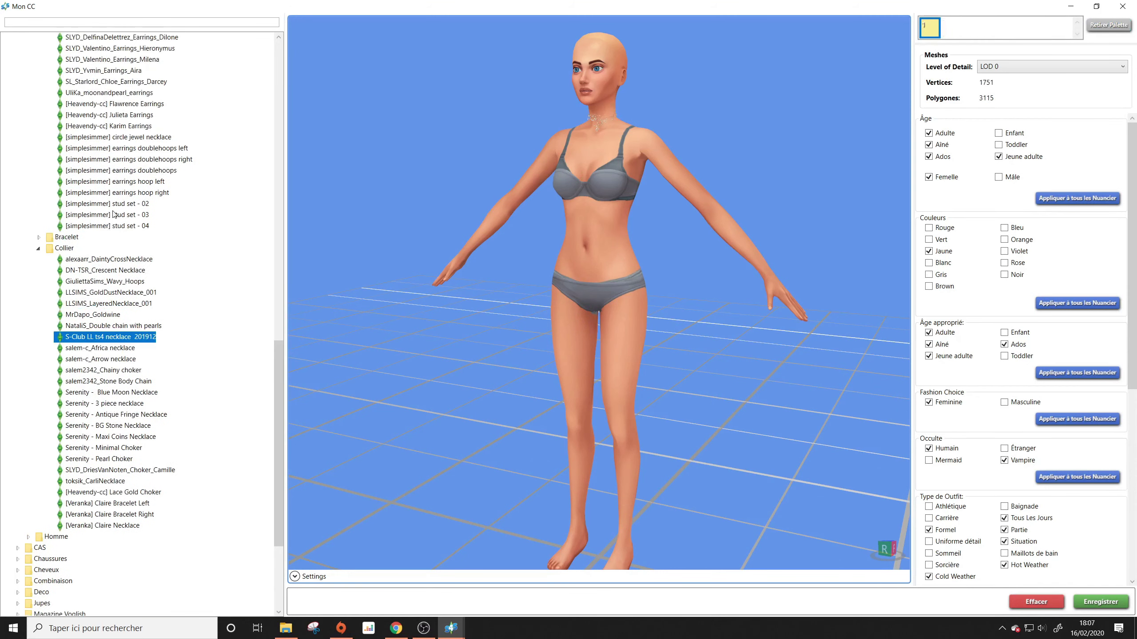
scroll(49, 230, "up", 13)
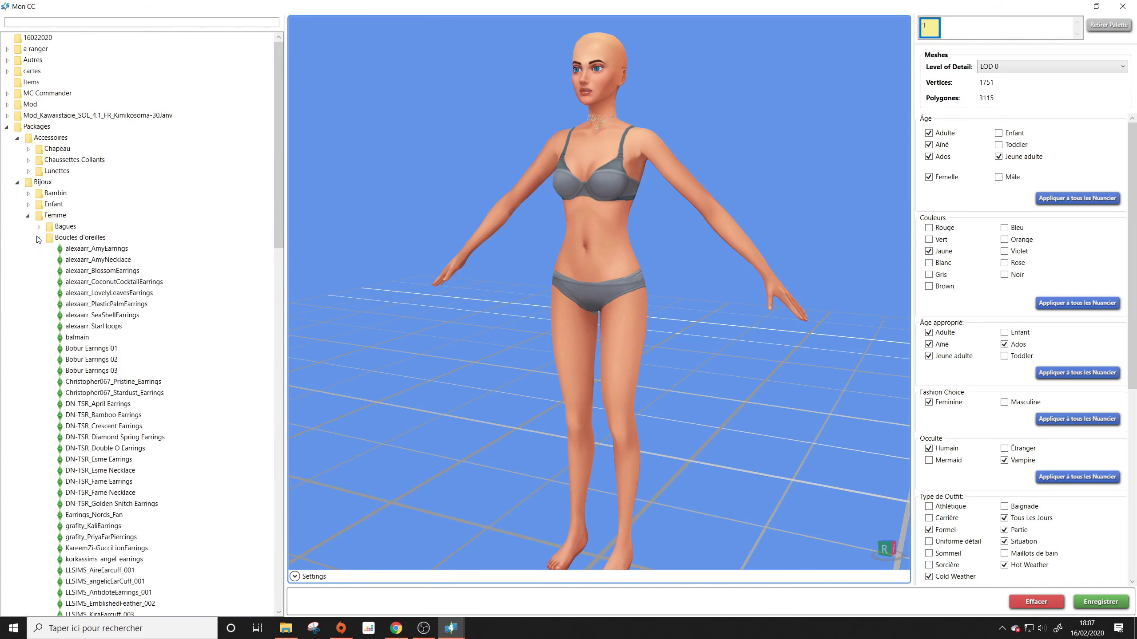
left_click(39, 237)
left_click(17, 182)
left_click(17, 138)
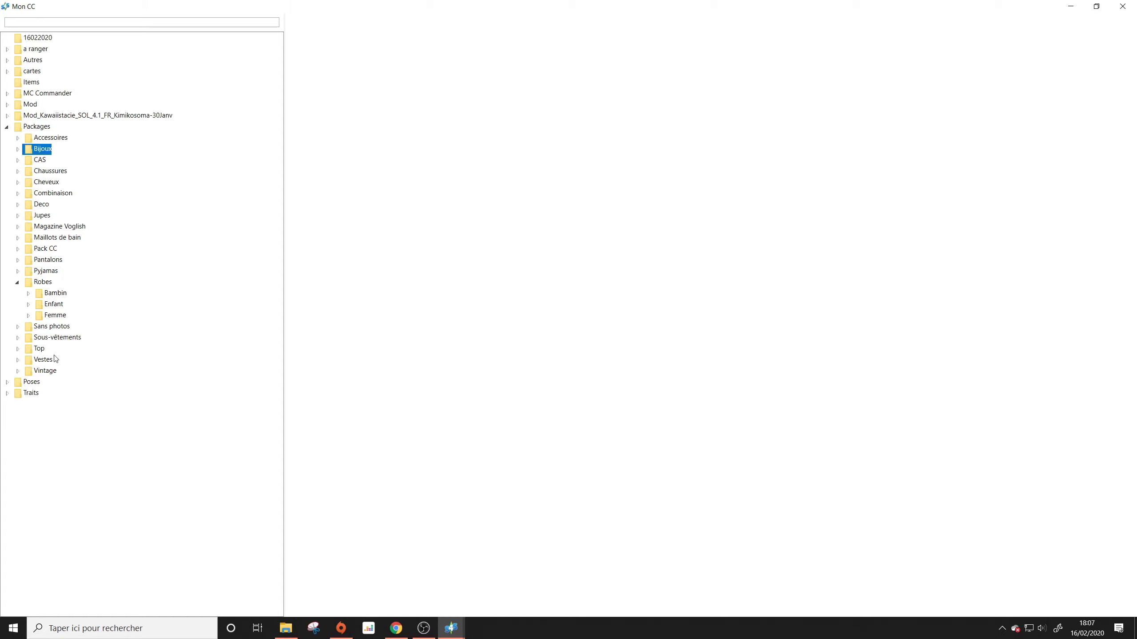
Step: Open the Homme folder under Top and preview packages between 859 vetements and LAZERLY Cool Boy Button Up
left_click(17, 349)
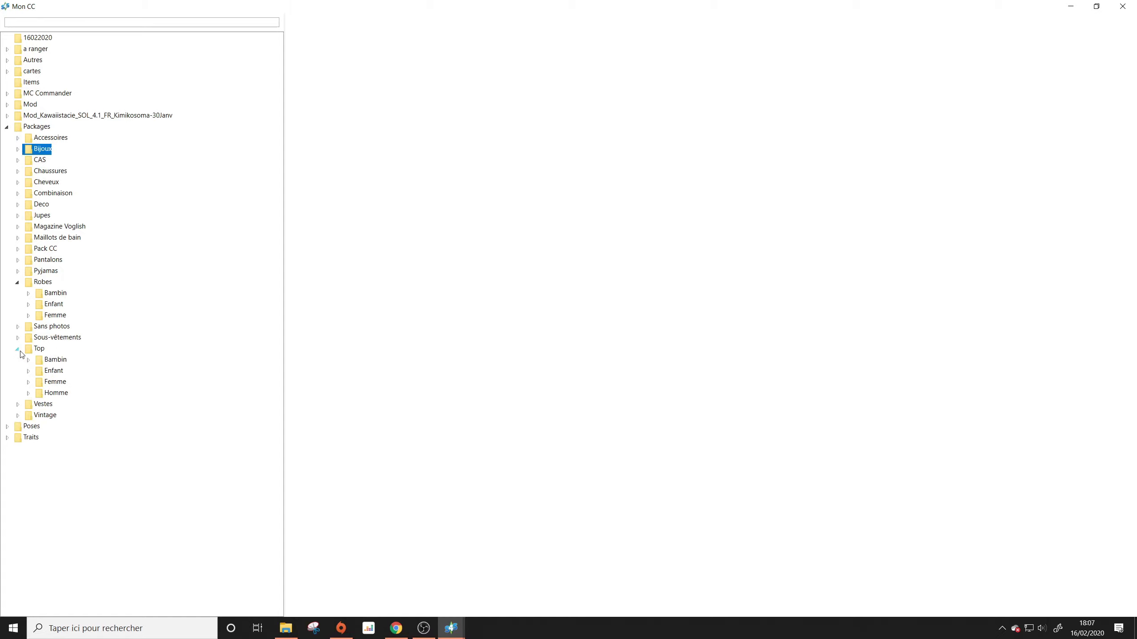
left_click(28, 393)
left_click(57, 405)
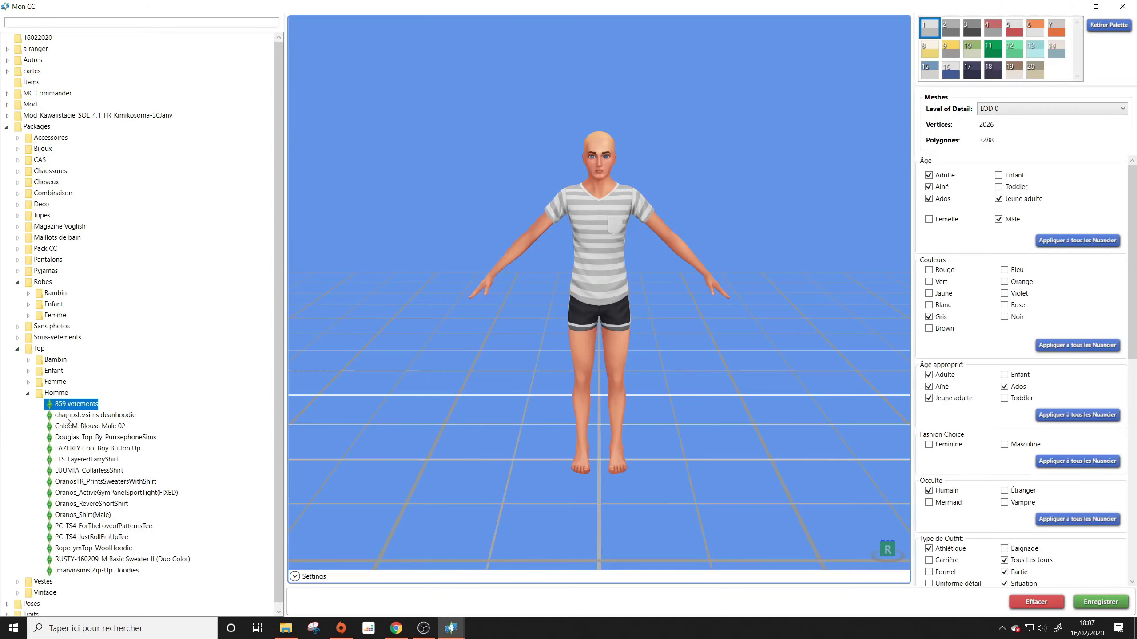
left_click(95, 448)
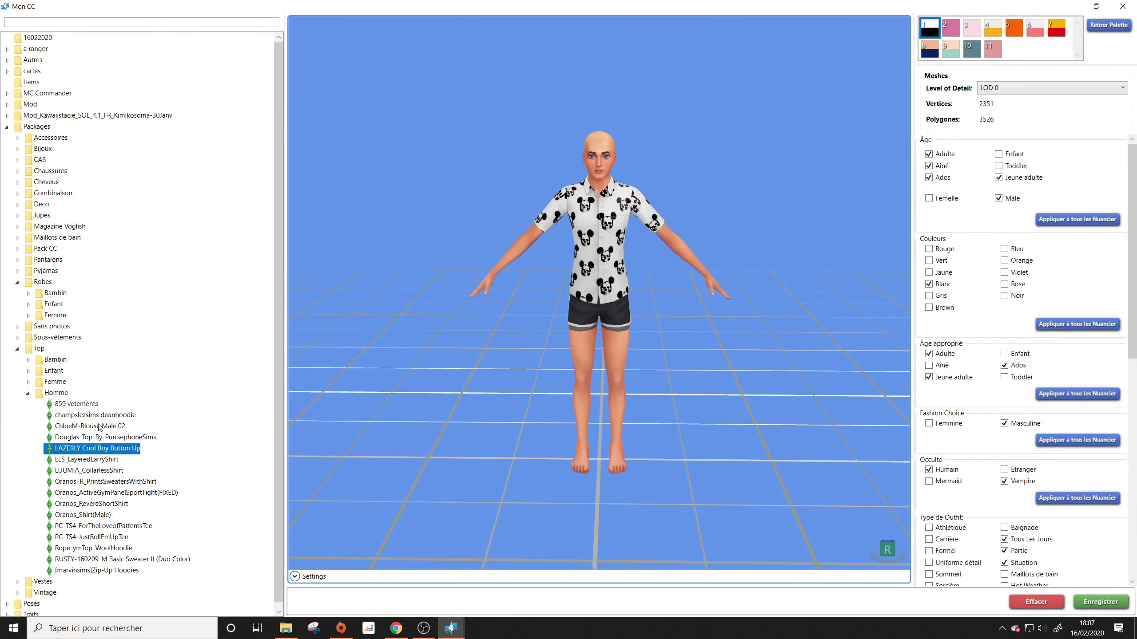
key("Up")
key("Up")
key("Up")
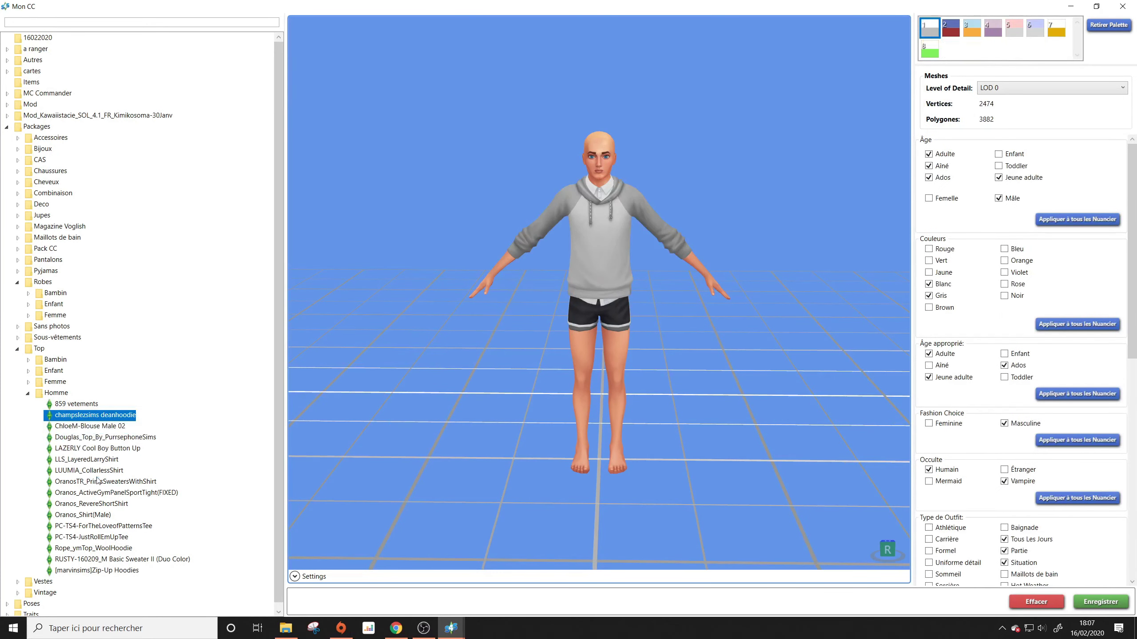
Step: Preview further men's tops, from OranosTR_PrintsSweatersWithShirt down to [marvinsims]Zip-Up Hoodies
left_click(97, 482)
left_click(101, 528)
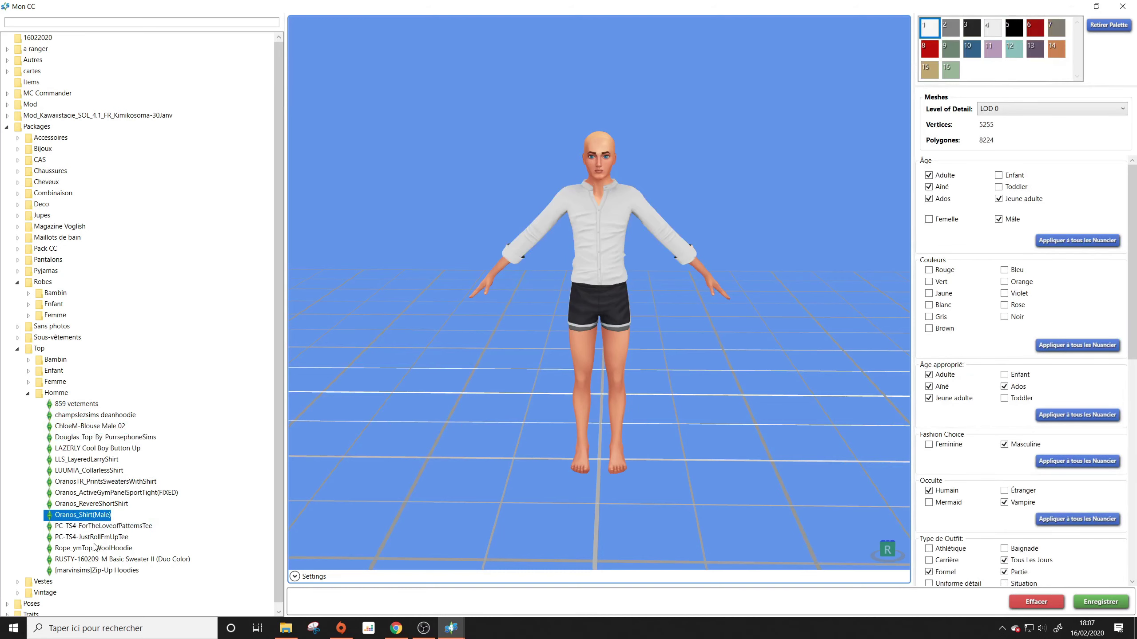
left_click(94, 540)
left_click(93, 551)
left_click(91, 563)
left_click(94, 570)
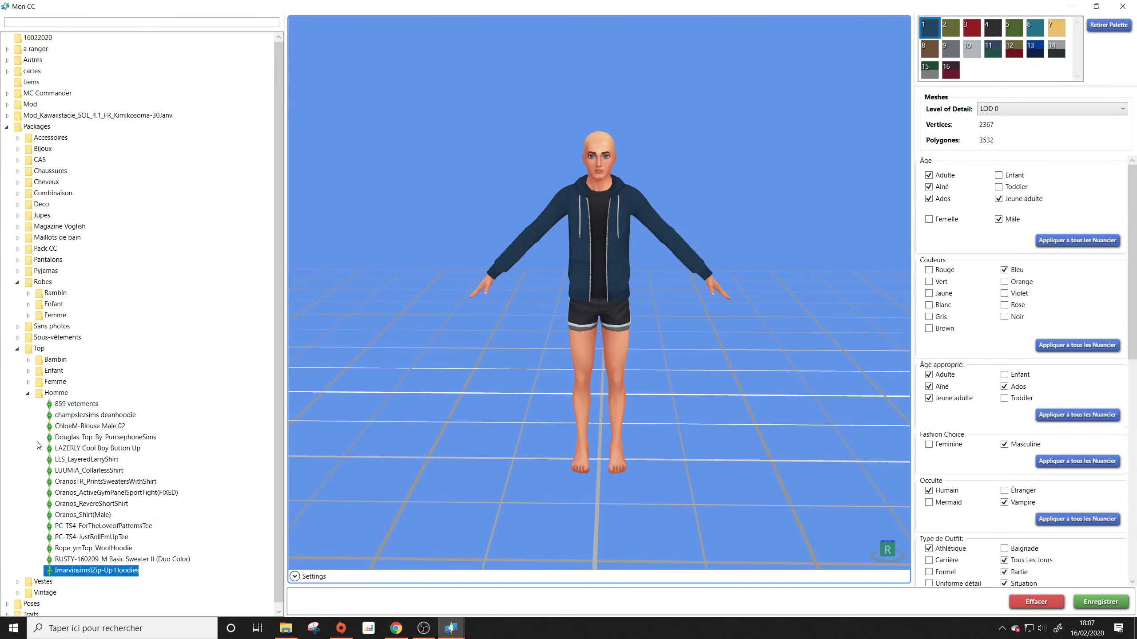
Step: Switch from Homme to the Femme folder under Top and preview -CUBERSIMS- Perfect Illusion Mom Jeans and 1tensSweaterMerged
left_click(27, 393)
left_click(28, 381)
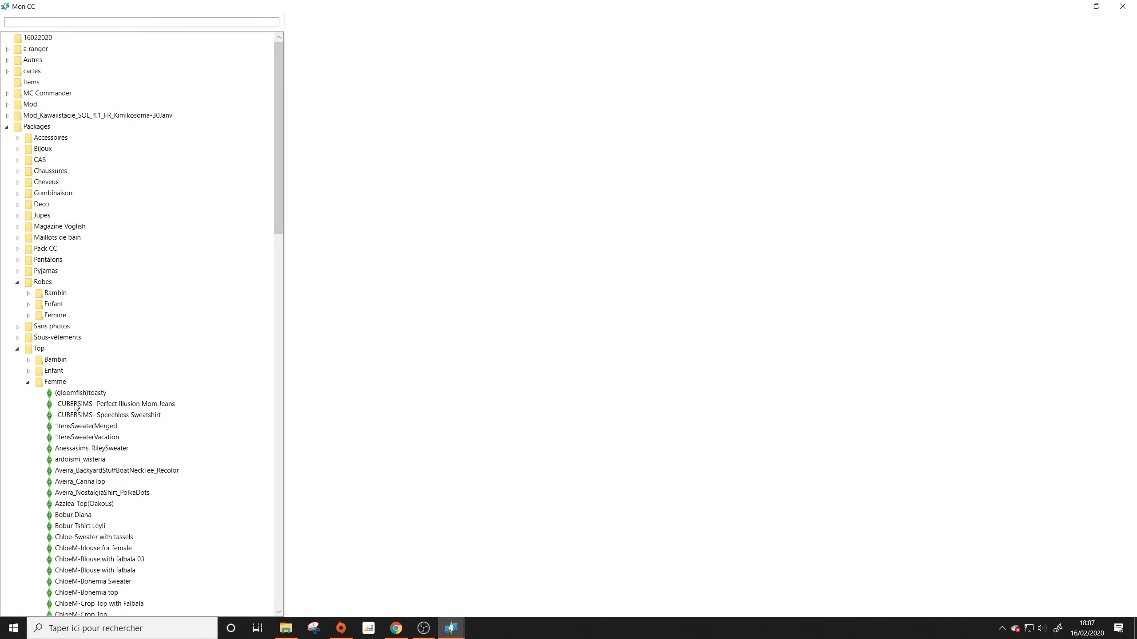
left_click(75, 405)
left_click(71, 428)
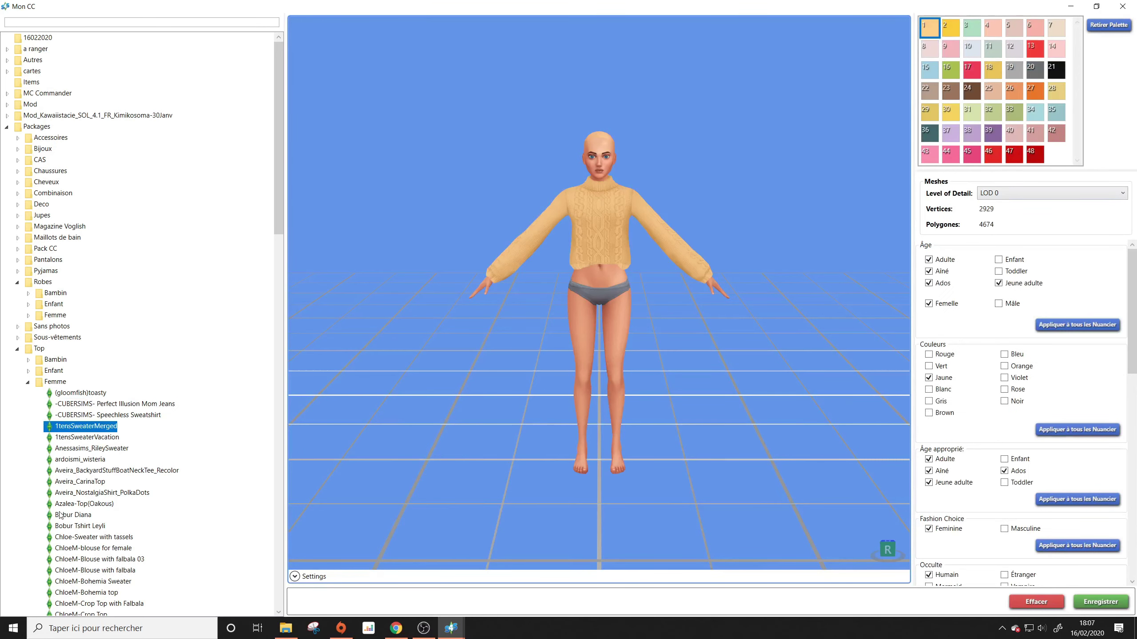
Step: Preview women's tops including Anessasims_RileySweater, Bobur Diana, ChloeM-blouse for female and ChloeM-Bohemia top
left_click(59, 448)
scroll(55, 487, "down", 1)
left_click(55, 488)
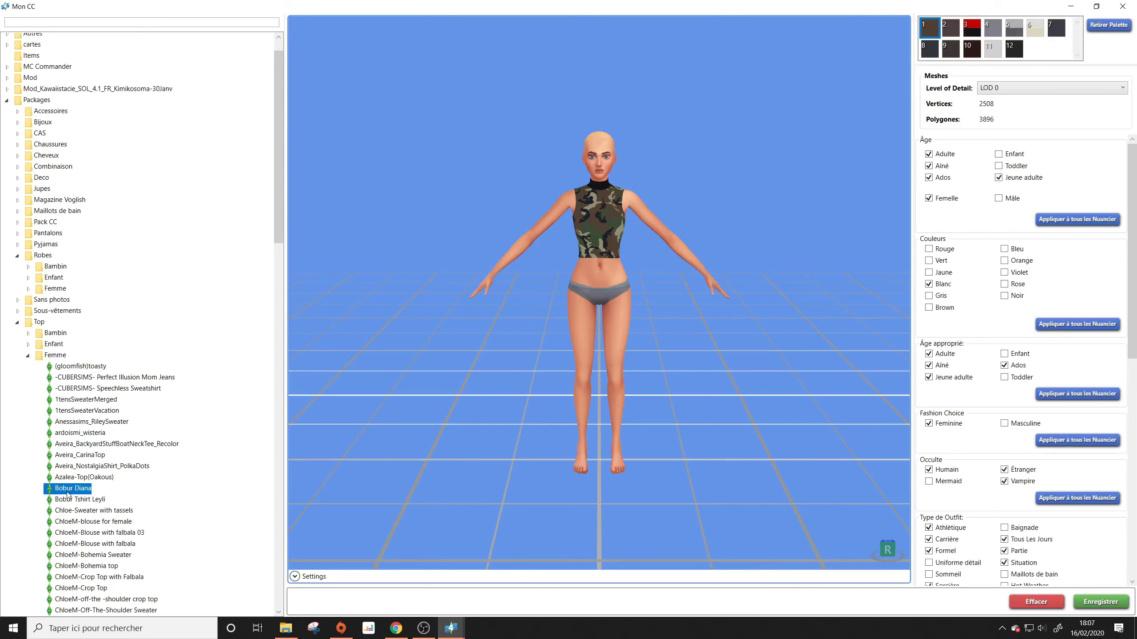
left_click(67, 521)
scroll(67, 520, "down", 1)
left_click(65, 539)
Step: Preview GraphicTeesLitttleCakes, ChloeM-Short-sleeved Blouse and ChloeM-Printed Hoodie on the model
scroll(77, 482, "down", 7)
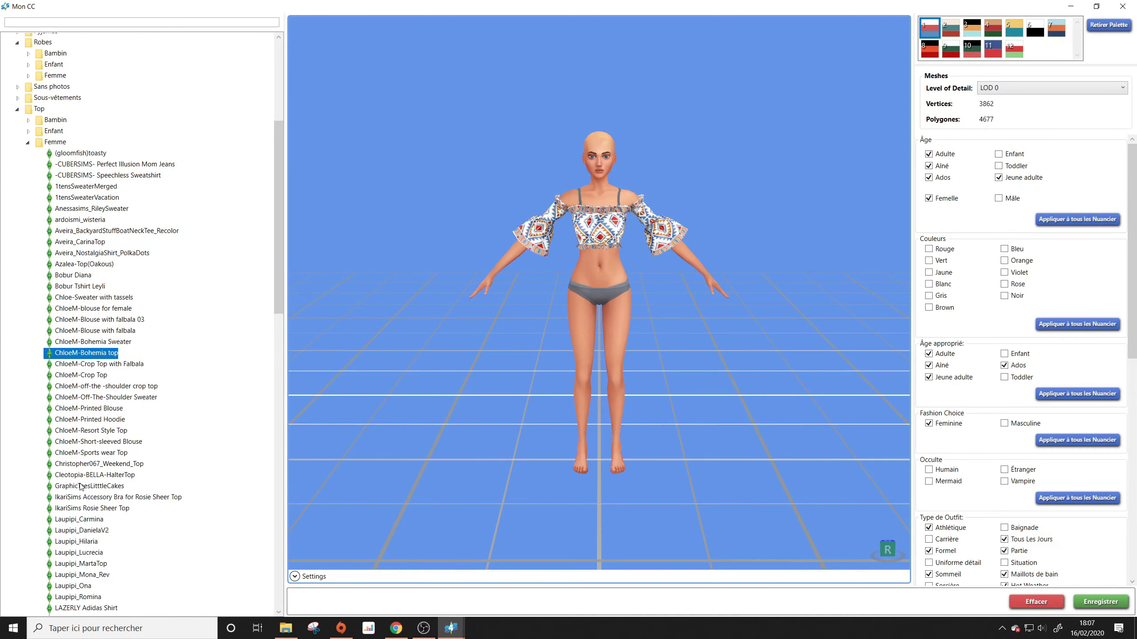
left_click(80, 485)
left_click(83, 442)
left_click(82, 419)
Step: Preview the manueapinny_Nara, manueapinny_Imnes and manueapinny_Cheri tops on the model
scroll(83, 464, "down", 8)
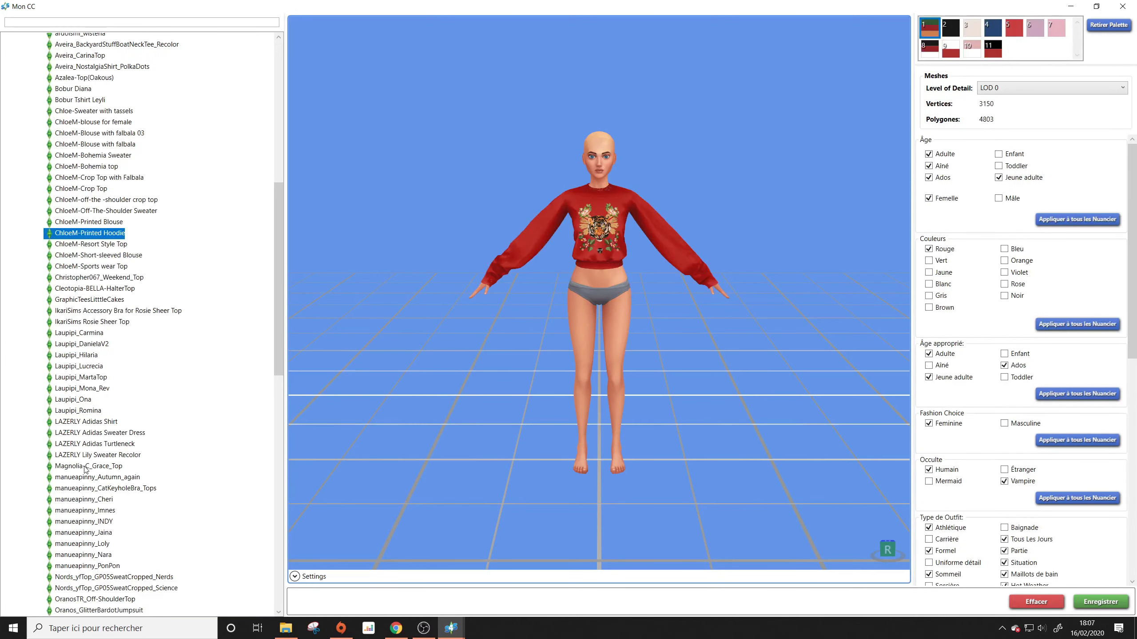
scroll(84, 470, "down", 3)
left_click(87, 475)
left_click(84, 430)
left_click(83, 419)
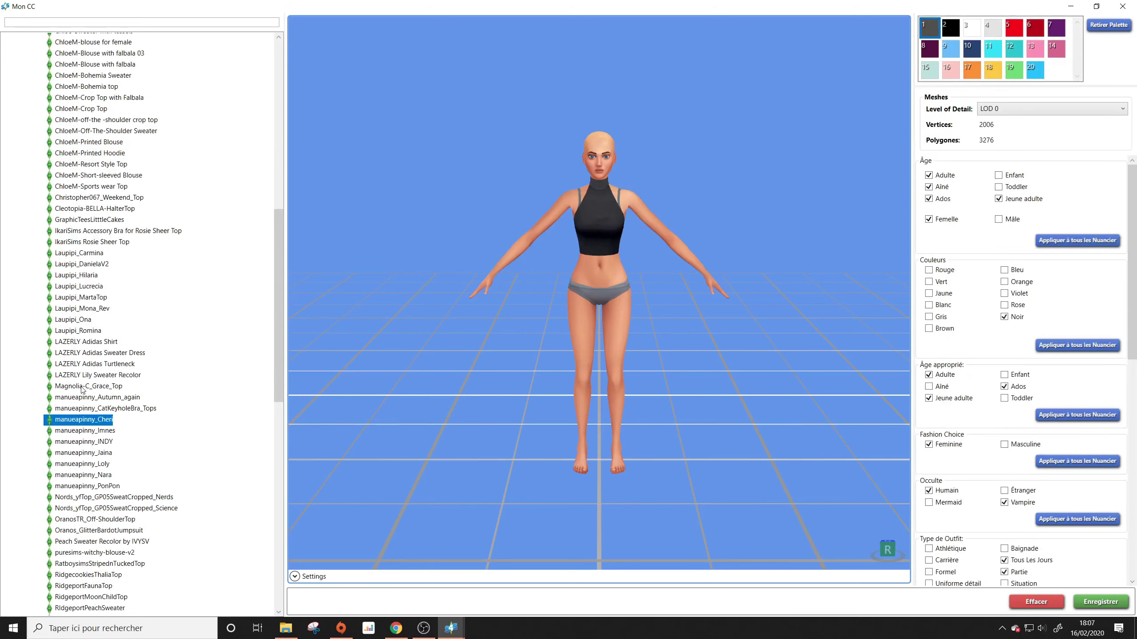
Step: Preview OranosTR_Off-ShoulderTop, Peach Sweater Recolor by IVYSV and Oranos_GlitterBardotJumpsuit
left_click(84, 520)
left_click(88, 541)
left_click(88, 530)
Step: Preview RidgeportPurBlouse, RidgeportMoonChildTop, Serenity - Cherry Sweater and serenity_SilkBlouse on the model
scroll(86, 480, "down", 5)
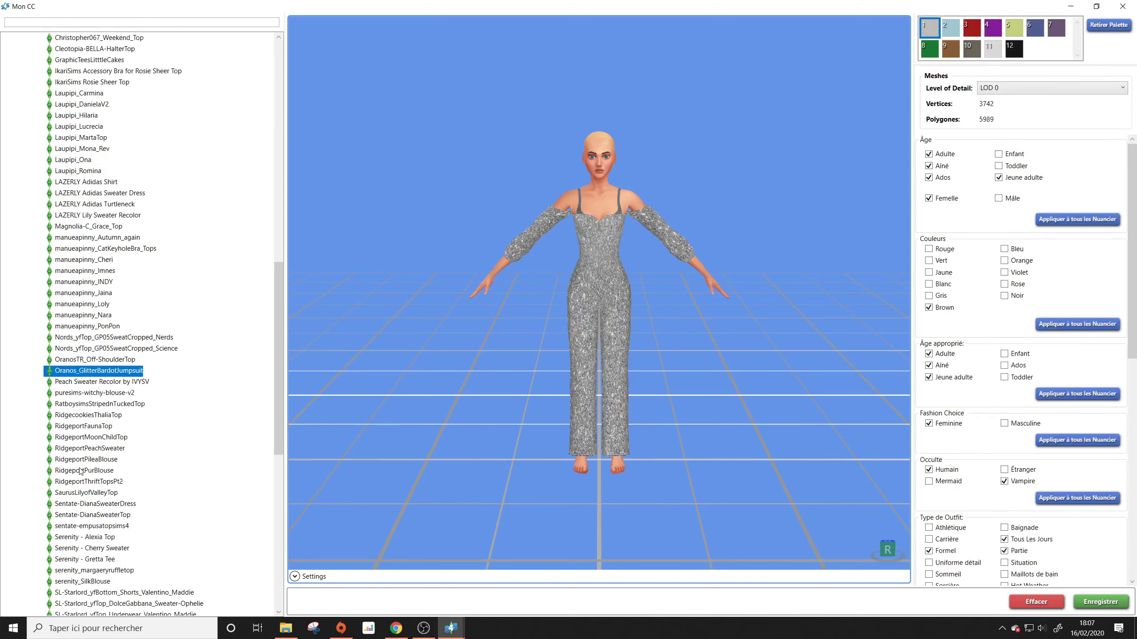
left_click(79, 470)
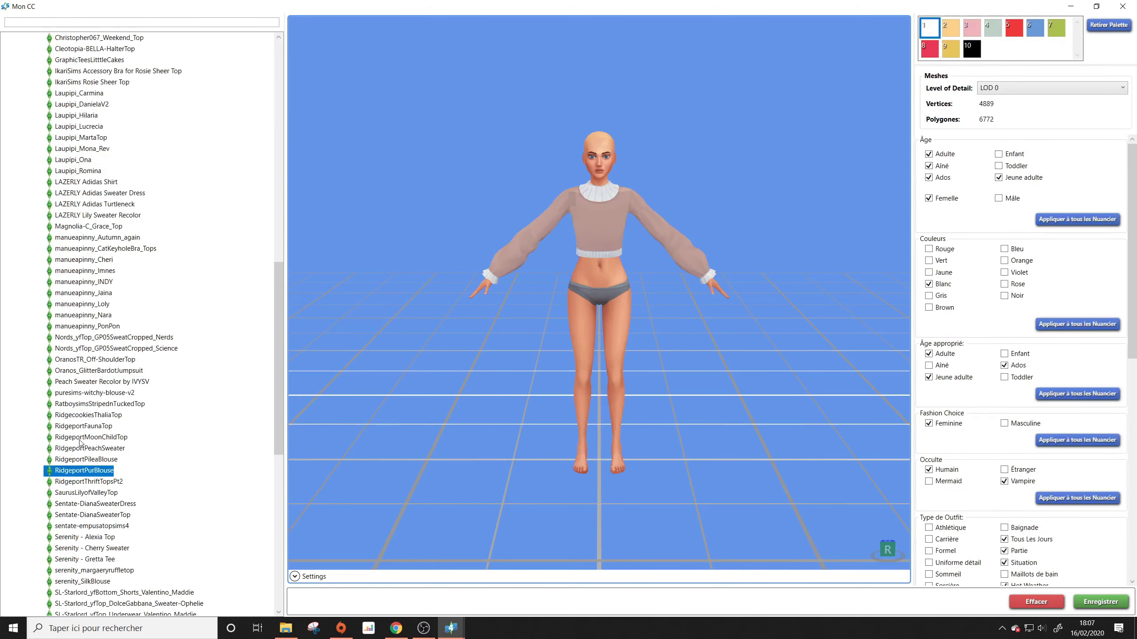
left_click(80, 439)
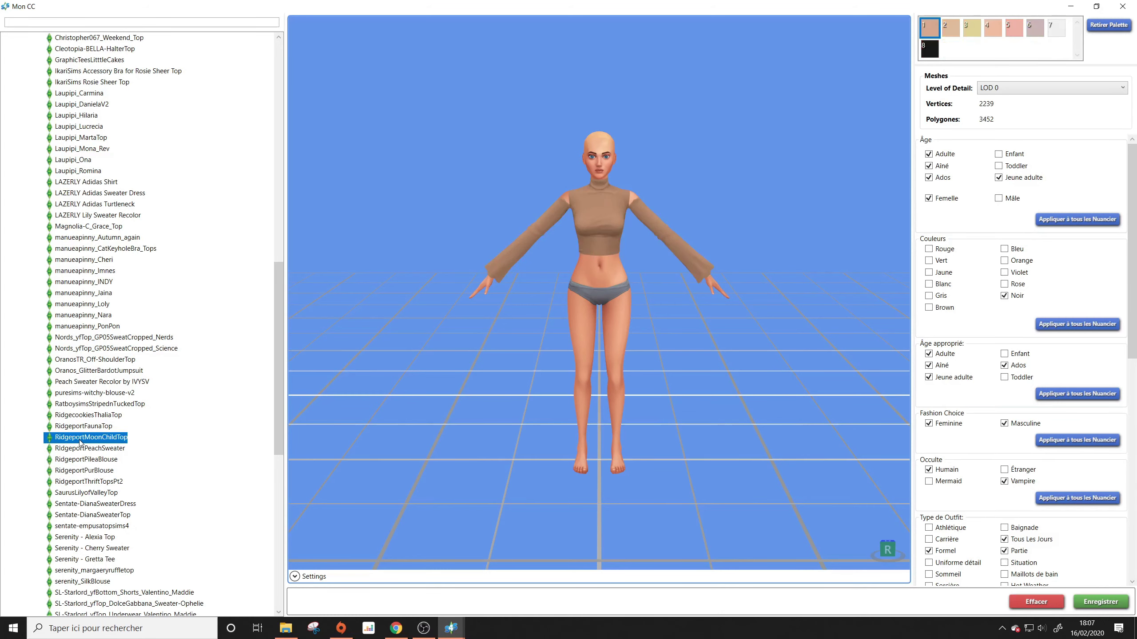
scroll(81, 442, "down", 3)
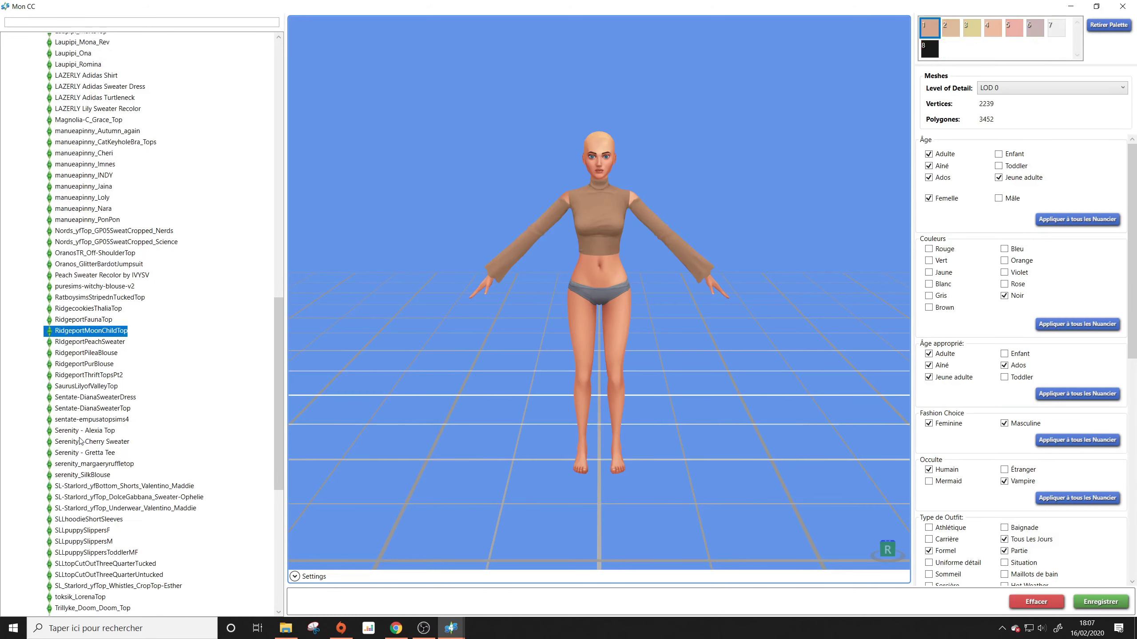
left_click(80, 441)
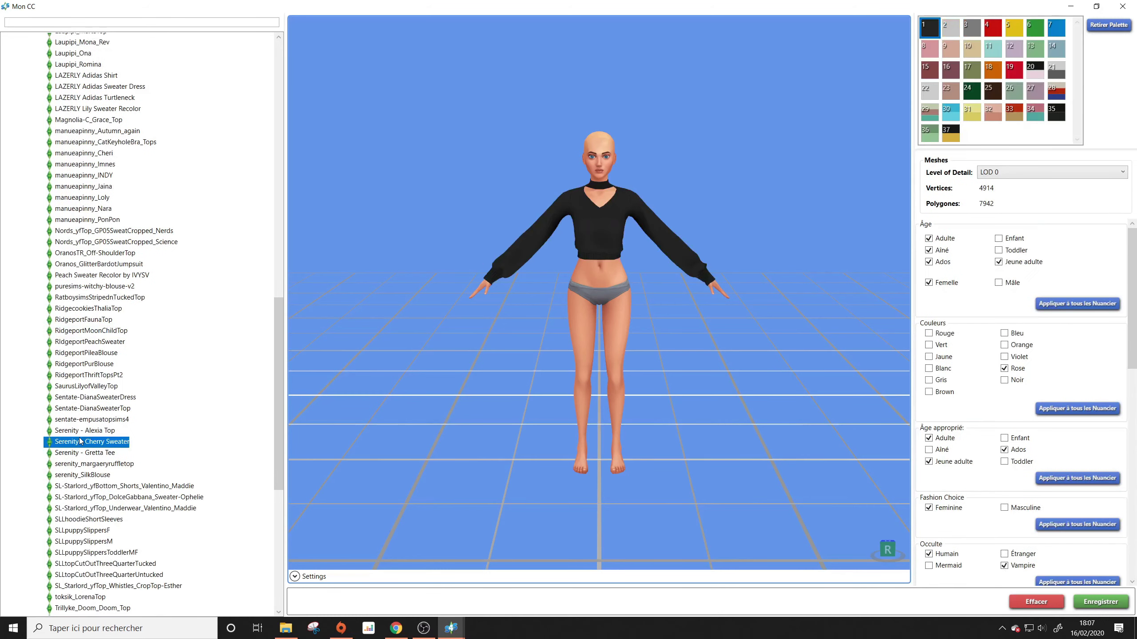
left_click(85, 476)
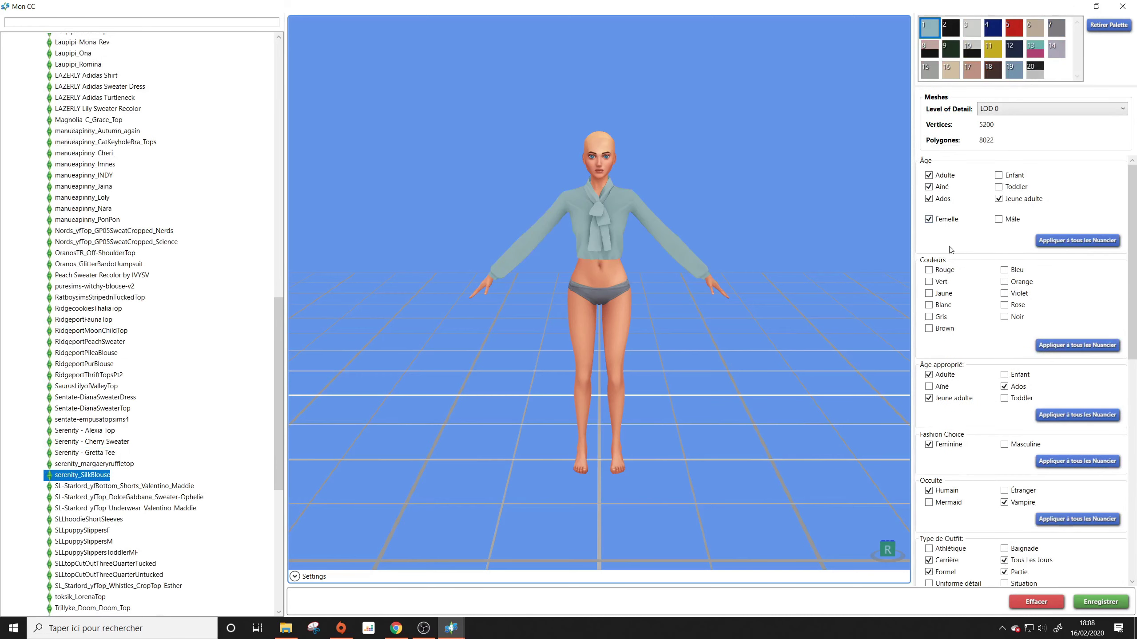